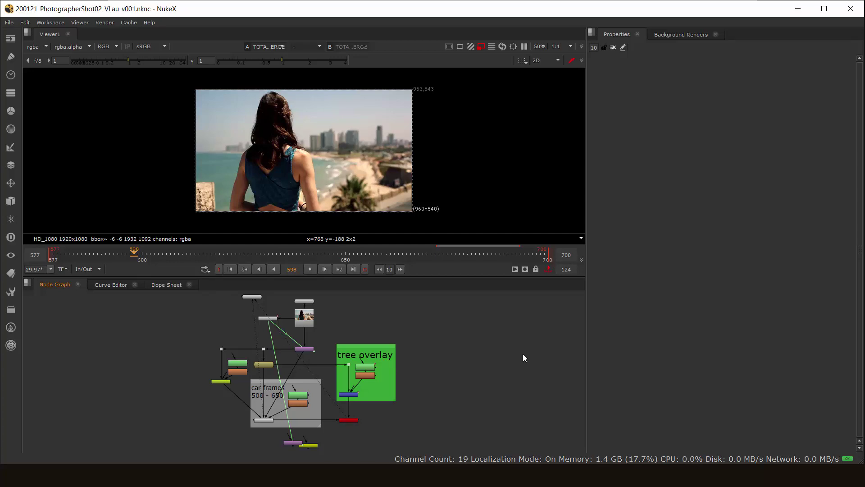
Step: Examine the existing node graph and the distant skyline in the photographer composite
scroll(514, 353, up, 2)
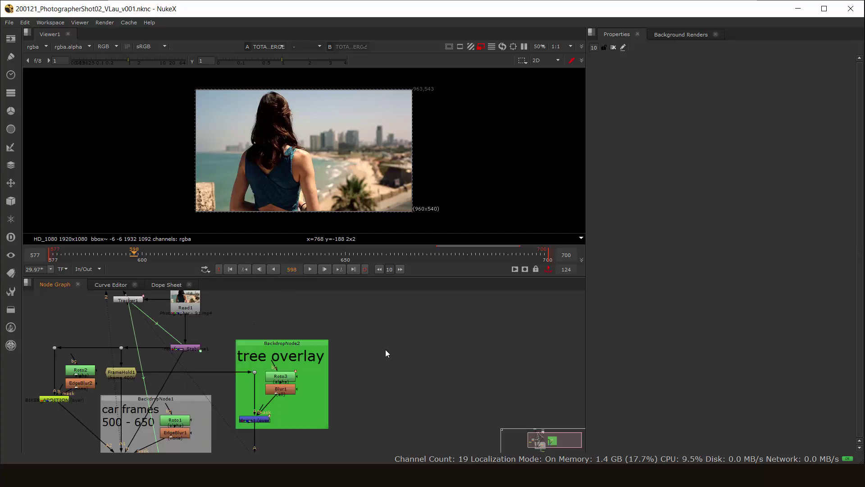
middle_drag(372, 396, 466, 356)
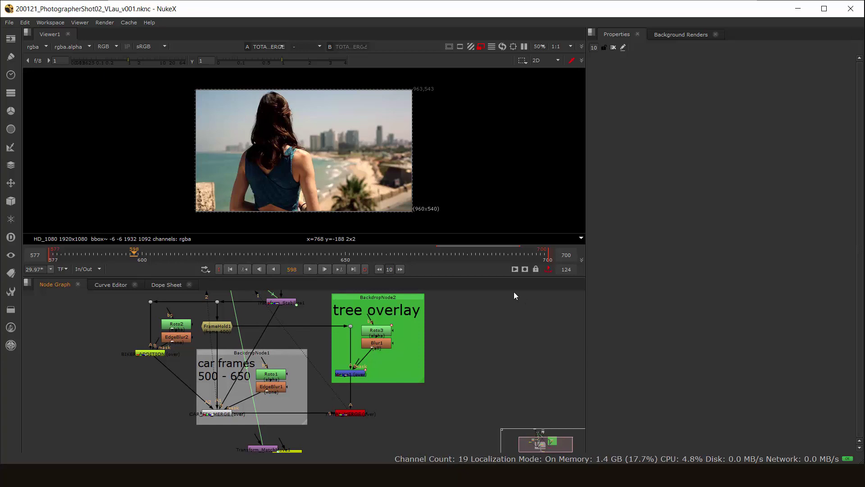
scroll(386, 156, up, 5)
middle_drag(478, 199, 409, 189)
scroll(414, 147, up, 1)
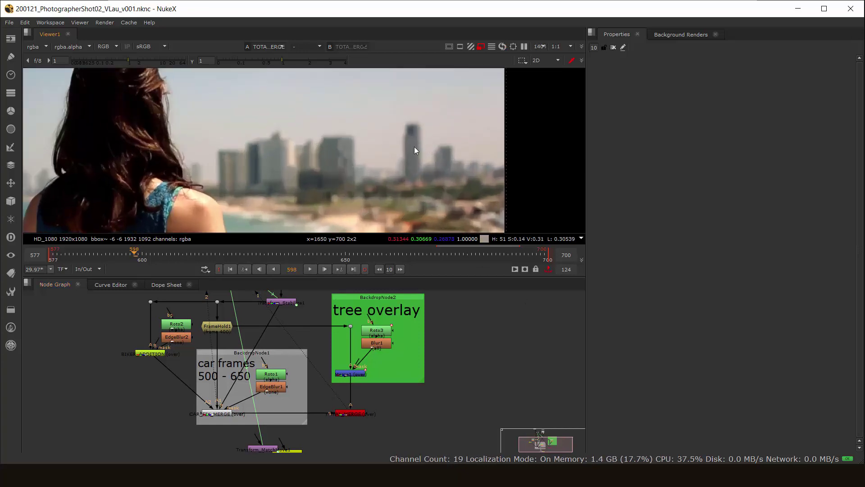
scroll(350, 164, down, 1)
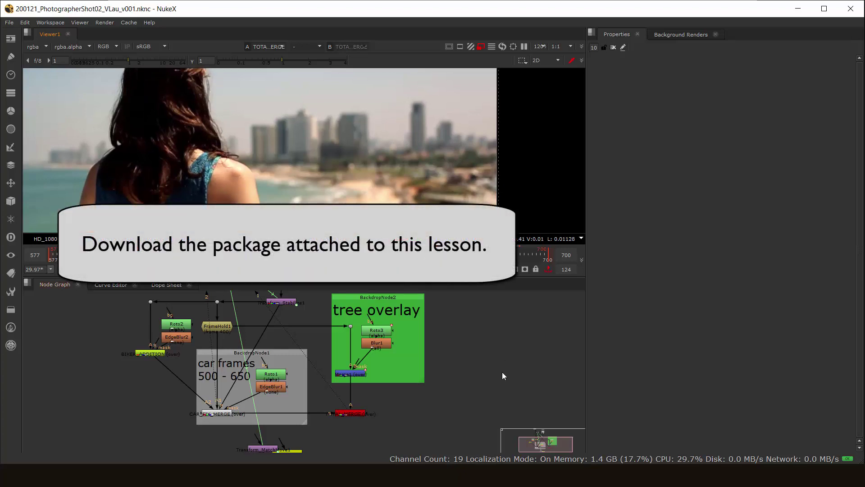
Step: Bring the Drone - 23848.mp4 footage into the node graph beside the tree overlay backdrop and display it in the viewer
middle_drag(502, 372, 473, 369)
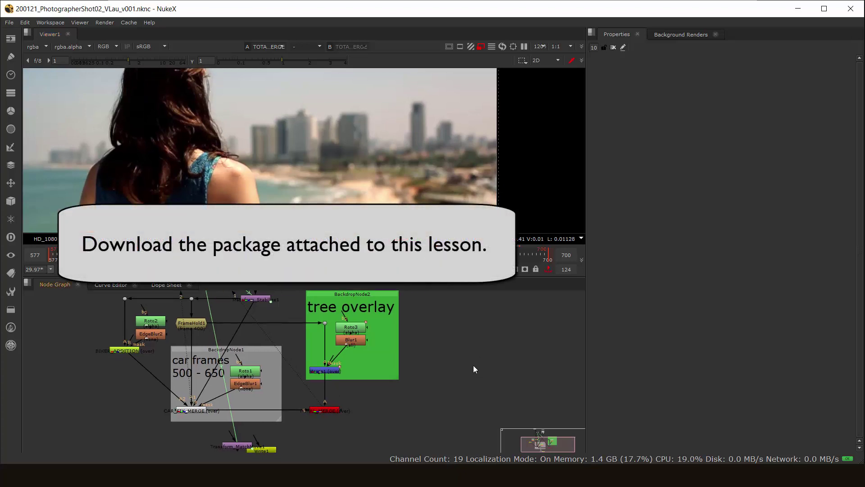
scroll(474, 364, down, 1)
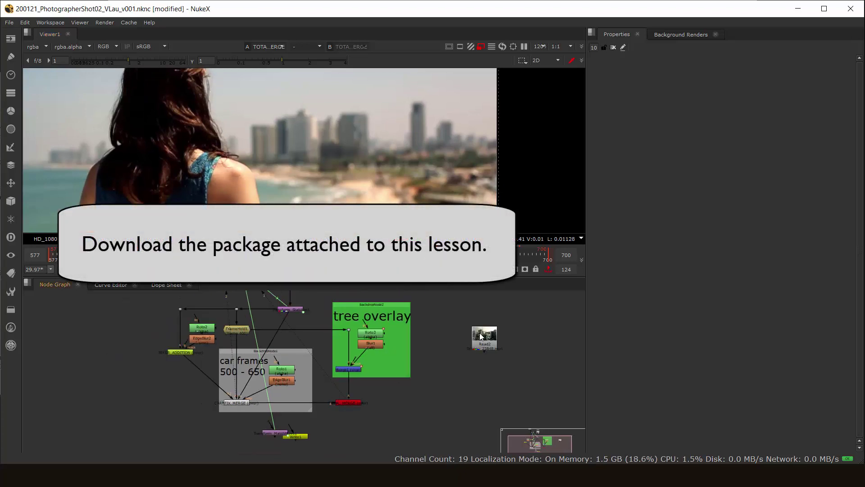
scroll(481, 333, up, 1)
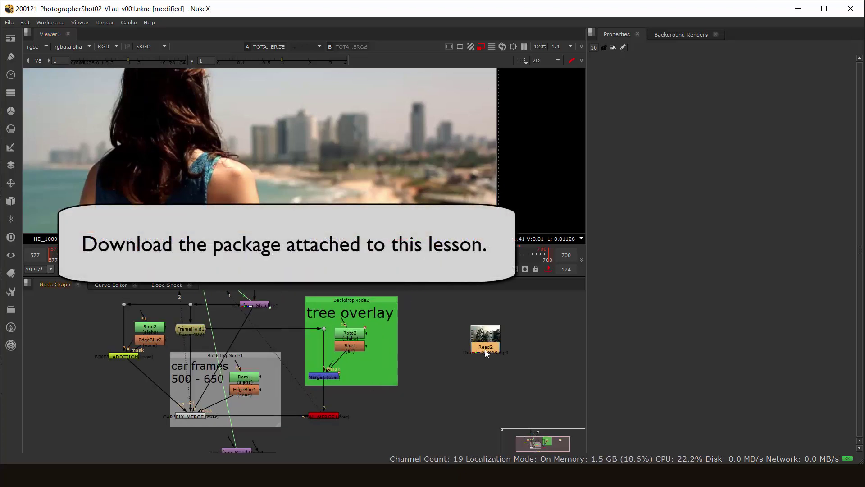
scroll(485, 350, up, 2)
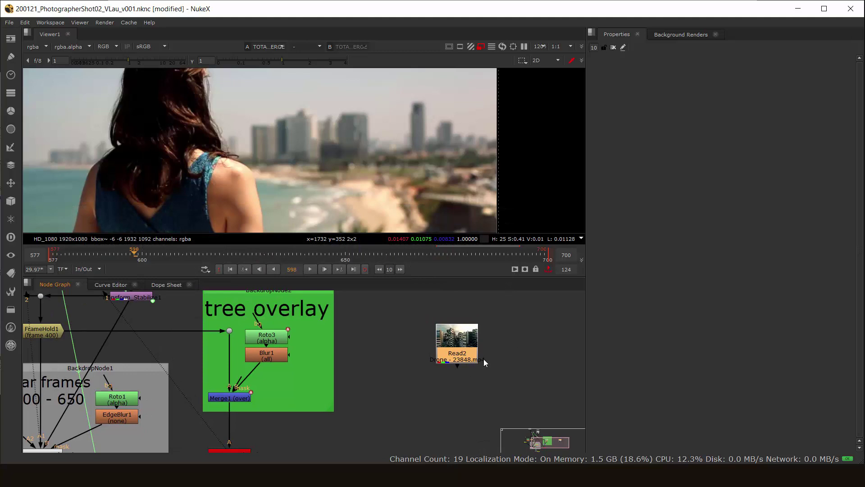
key(1)
click(487, 363)
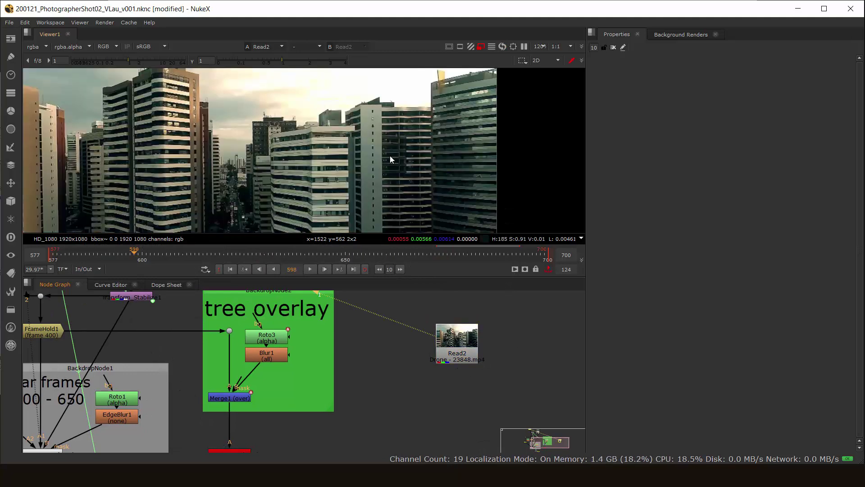
Step: Enable Auto Alpha on the drone footage's Read node
double_click(459, 339)
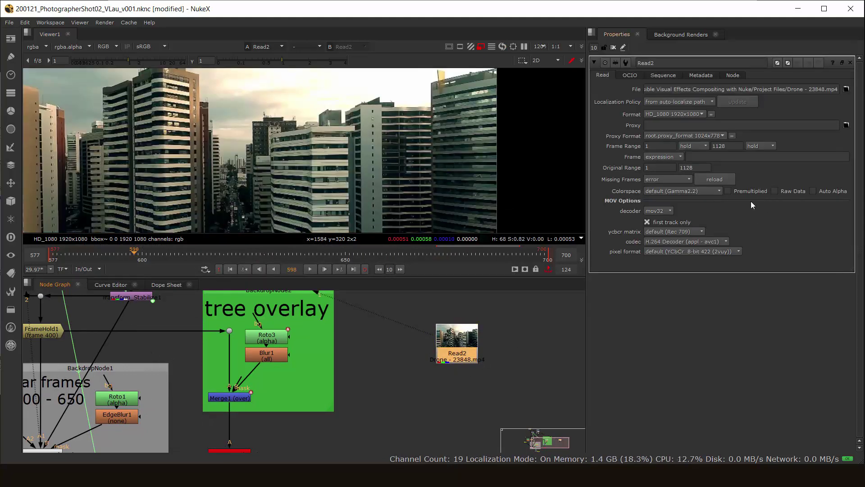
click(814, 191)
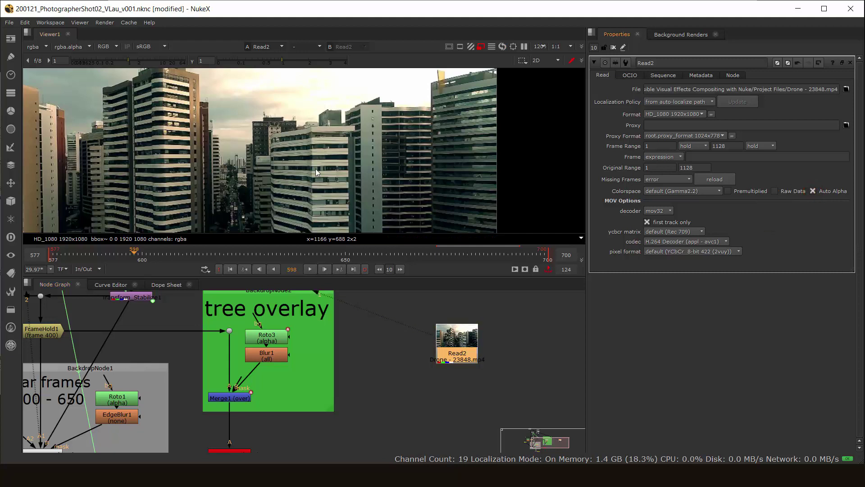
scroll(337, 164, down, 5)
scroll(337, 167, up, 3)
middle_drag(337, 167, 431, 176)
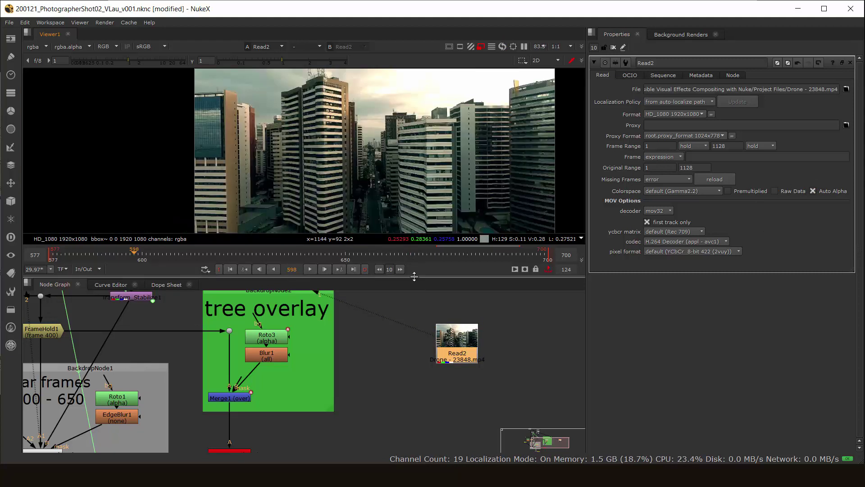
Step: Enlarge the viewer area, frame the drone footage in it, and set the timeline range to Input
drag(416, 278, 415, 316)
key(f)
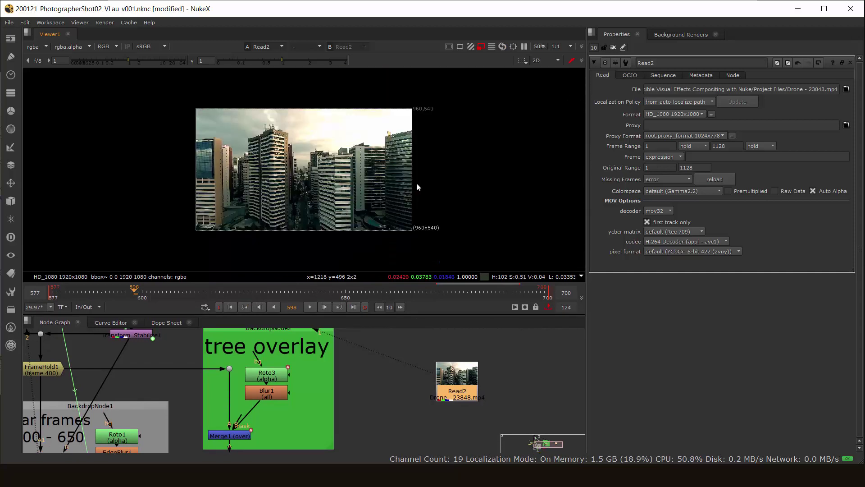
scroll(417, 183, up, 4)
middle_drag(307, 181, 412, 183)
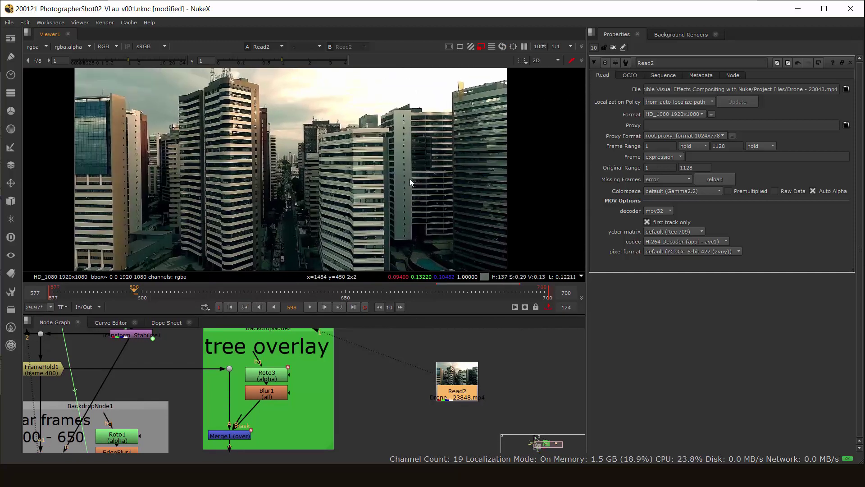
click(94, 307)
click(89, 326)
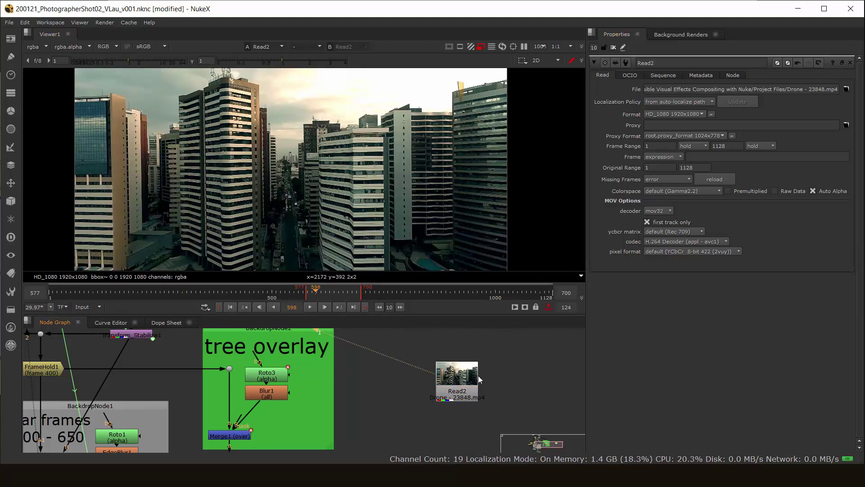
Step: Play and scrub through the full drone clip to examine which buildings could be used
scroll(407, 180, up, 1)
scroll(401, 185, down, 5)
scroll(374, 209, up, 2)
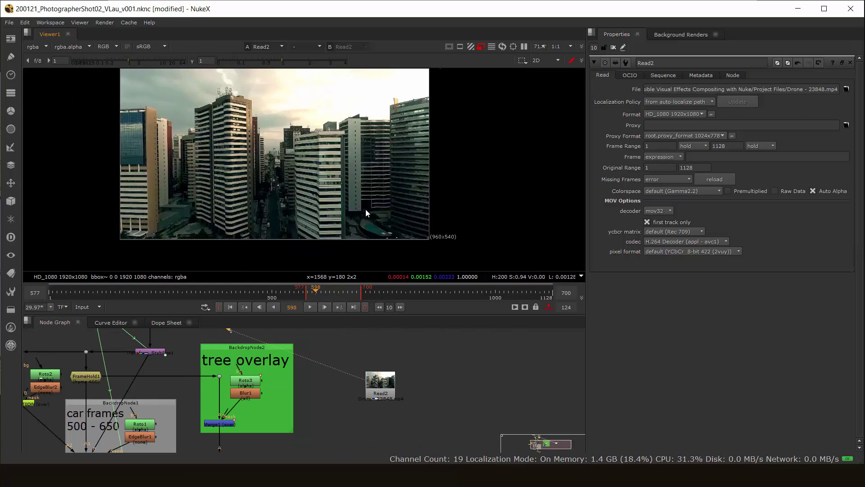
middle_drag(327, 185, 385, 198)
scroll(396, 217, up, 1)
key(l)
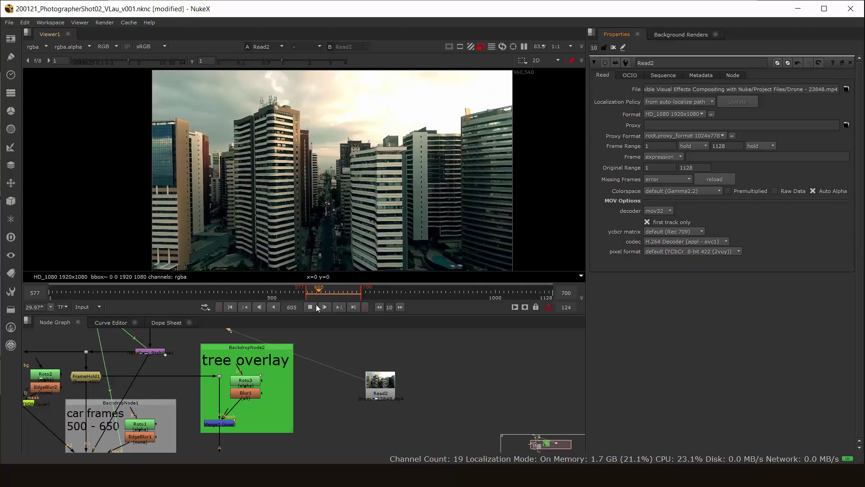
click(225, 297)
click(447, 297)
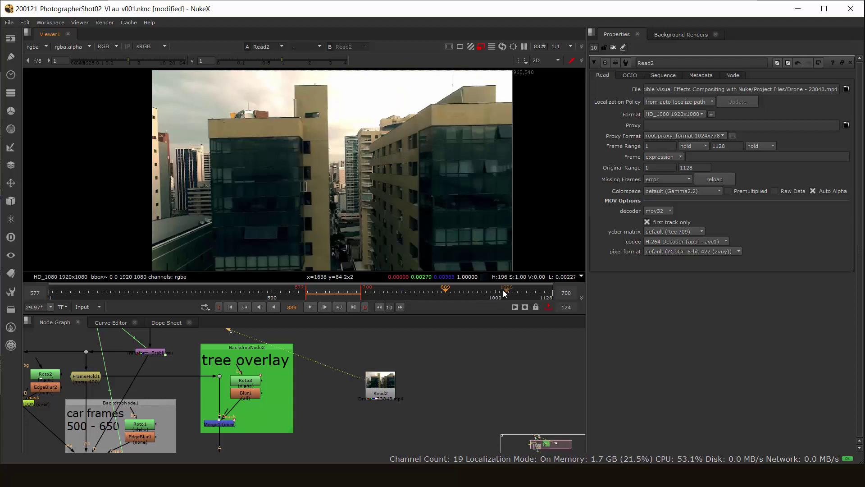
mouse_move(401, 383)
middle_down()
mouse_move(441, 366)
mouse_move(415, 377)
middle_up()
scroll(442, 367, down, 2)
scroll(422, 362, up, 1)
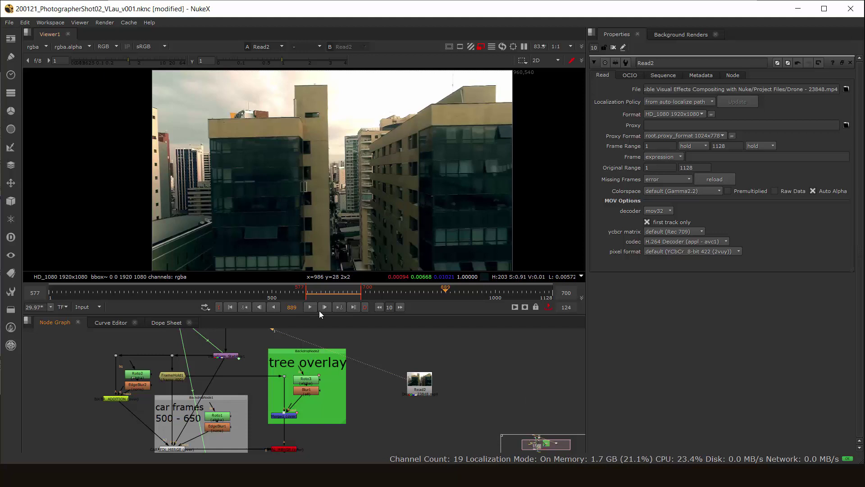
click(326, 296)
click(232, 296)
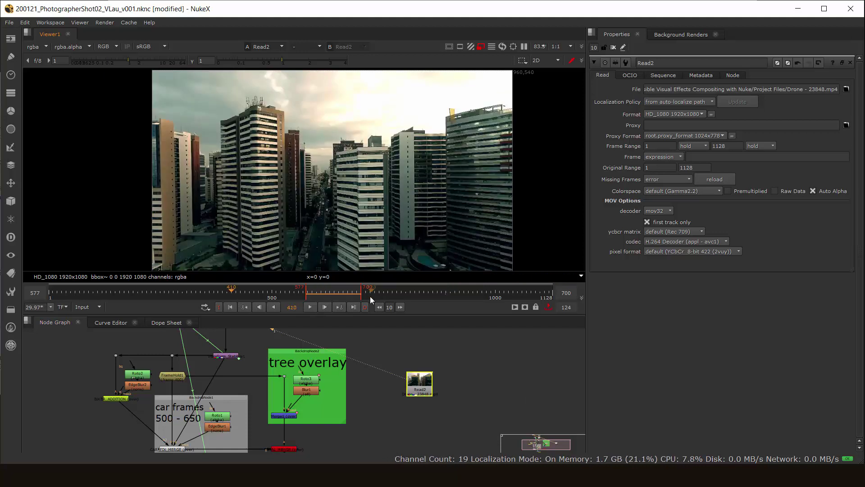
click(340, 298)
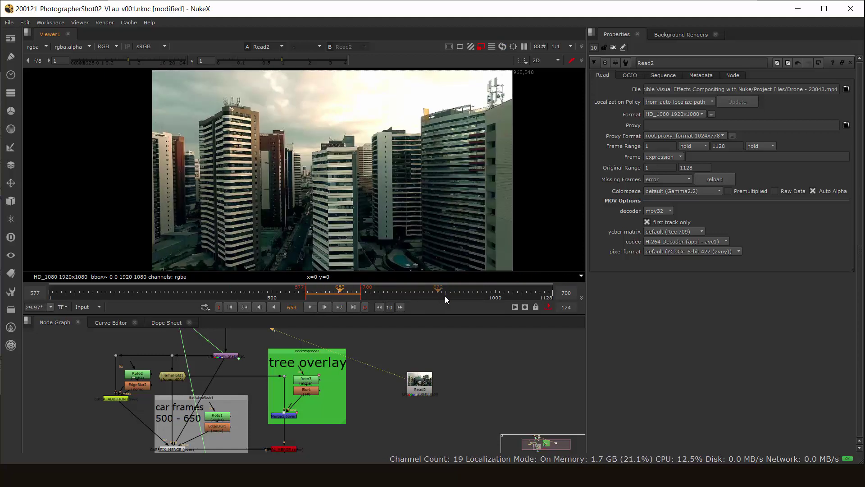
click(466, 294)
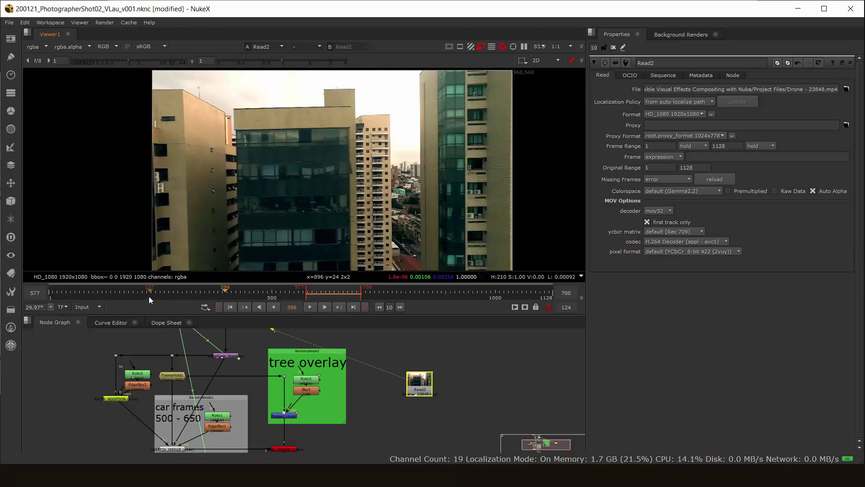
Step: Scrub the earlier part of the drone clip for a usable building view and stop at frame 393
click(271, 288)
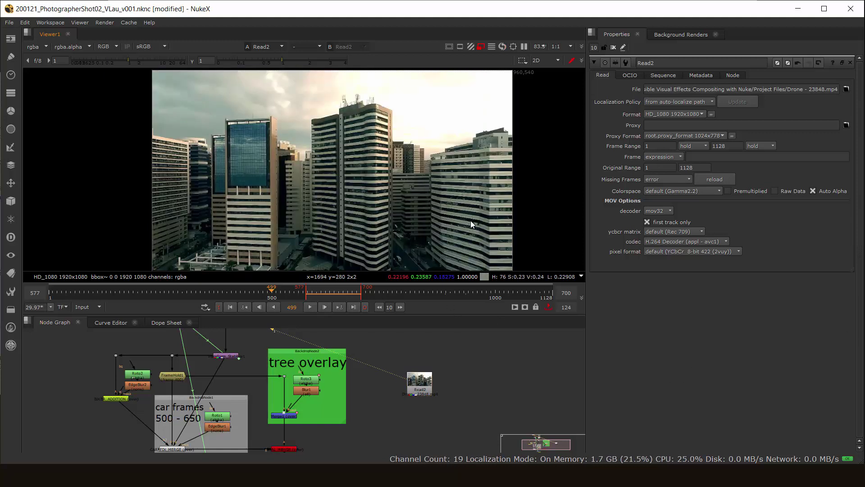
click(134, 291)
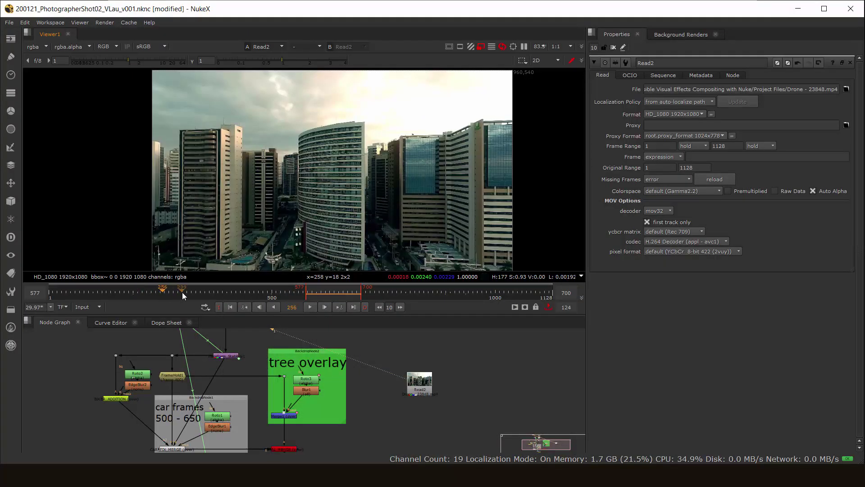
click(182, 292)
click(205, 292)
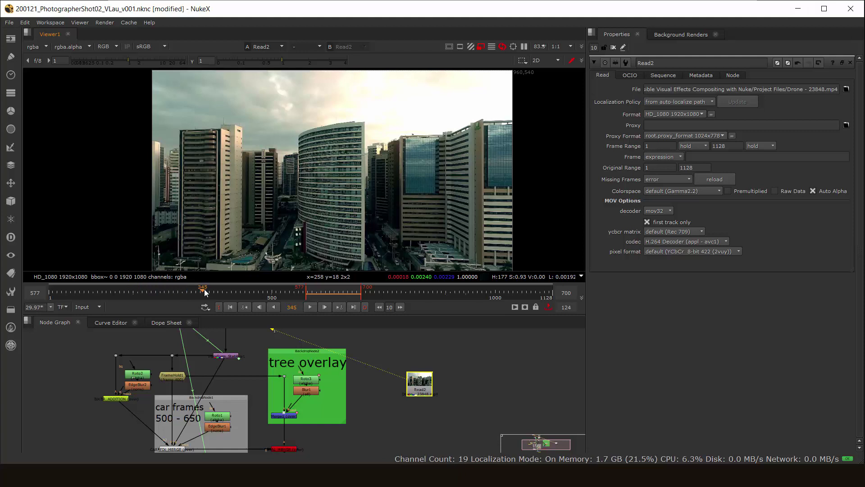
click(223, 292)
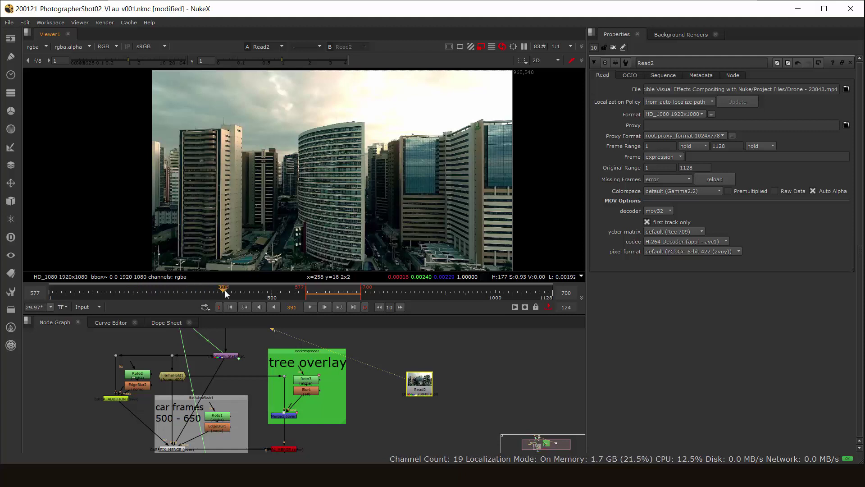
click(226, 292)
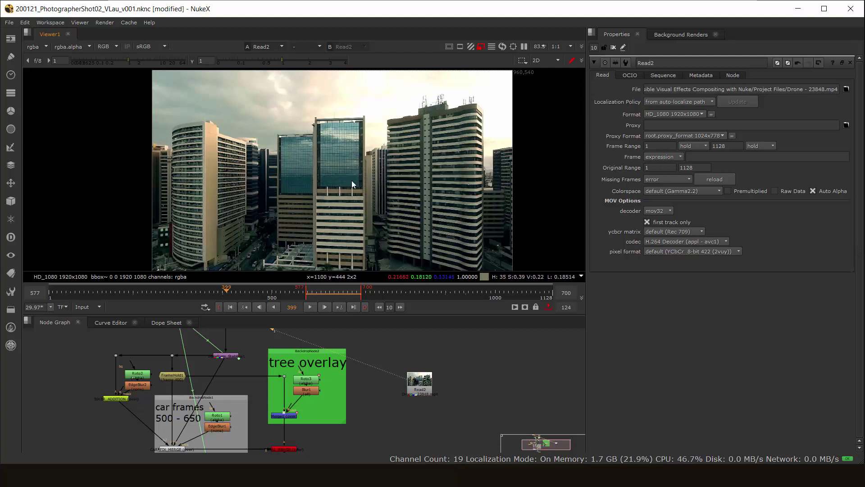
click(225, 292)
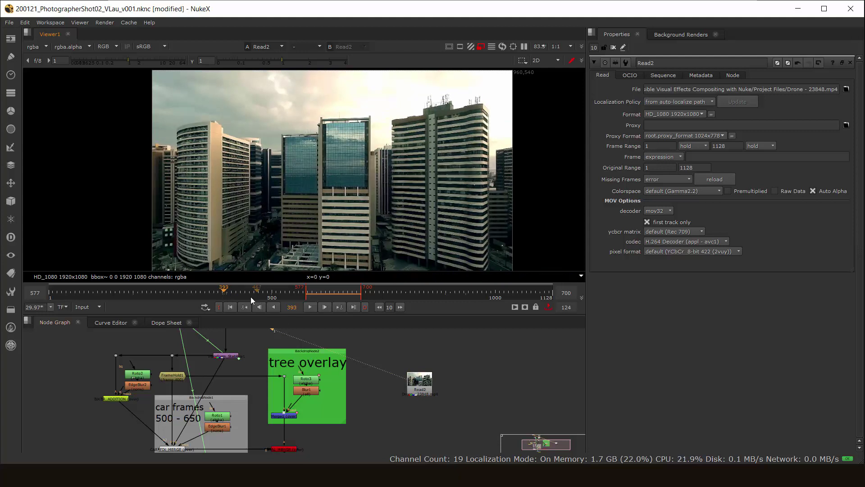
Step: Compare the original photographer plate with the drone footage in the viewer
scroll(380, 239, down, 4)
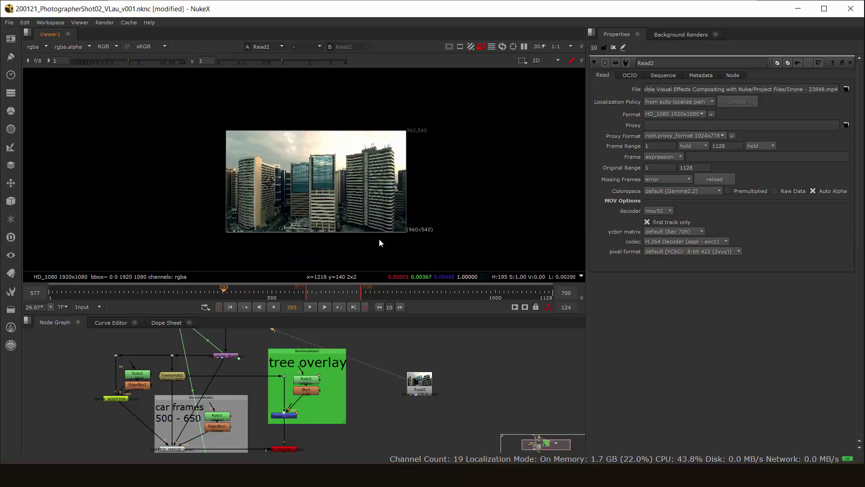
scroll(380, 239, up, 2)
middle_drag(350, 364, 358, 430)
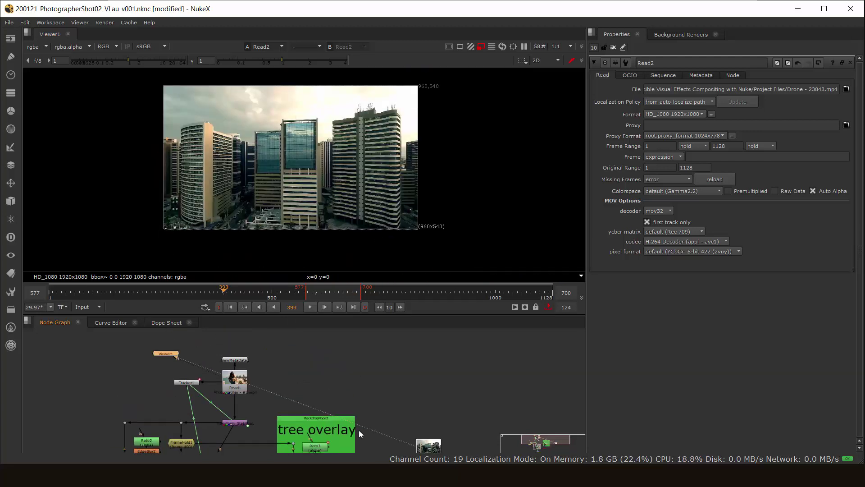
middle_drag(240, 381, 302, 411)
click(301, 412)
scroll(304, 410, up, 5)
key(1)
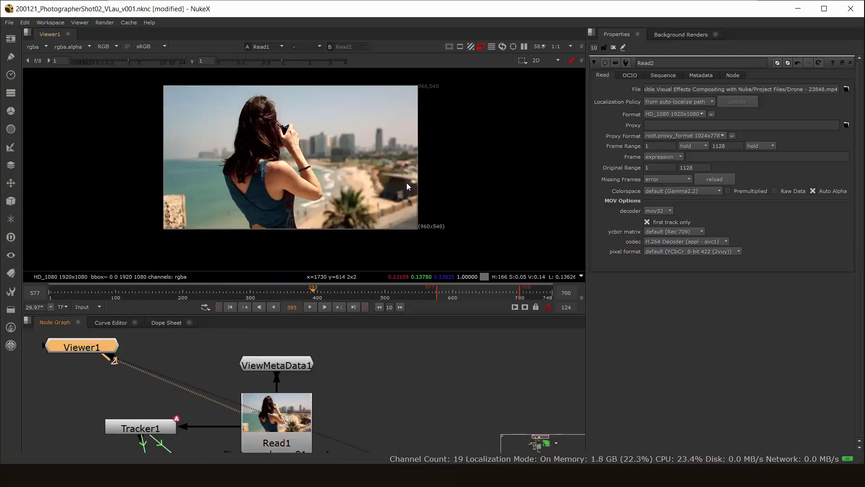
key(2)
Step: Add a FrameHold node after the drone footage's Read node and place it just below
middle_drag(346, 376, 247, 319)
middle_drag(494, 444, 274, 326)
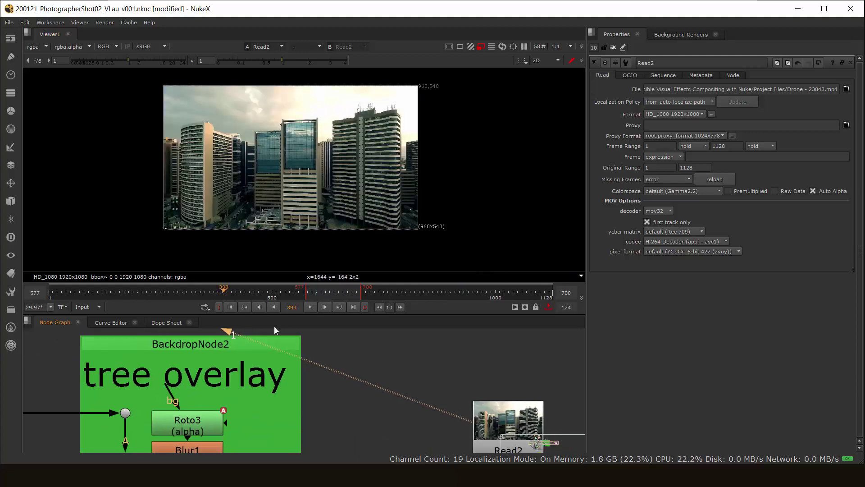
scroll(299, 337, down, 2)
scroll(441, 414, up, 1)
middle_drag(461, 401, 335, 359)
click(337, 358)
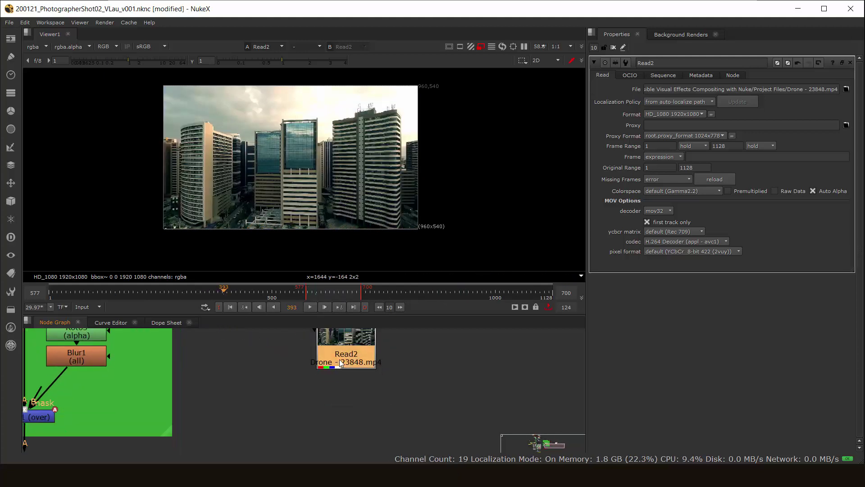
key(Tab)
text(frame)
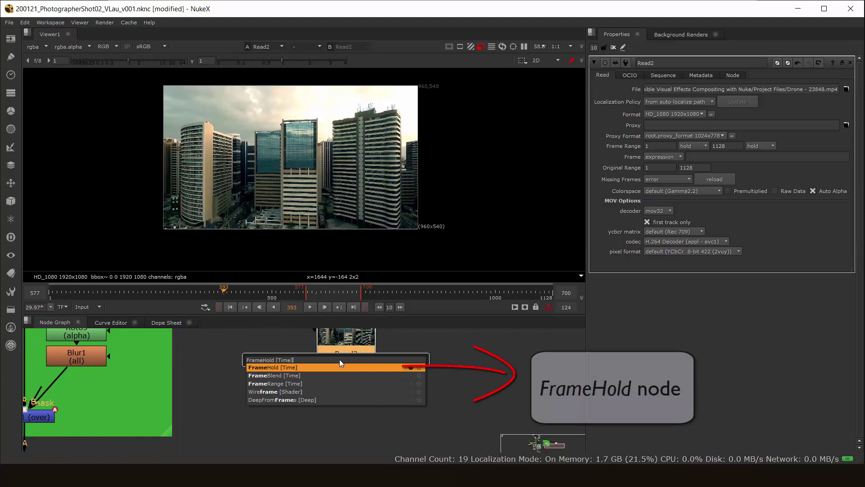
key(Return)
drag(358, 379, 352, 394)
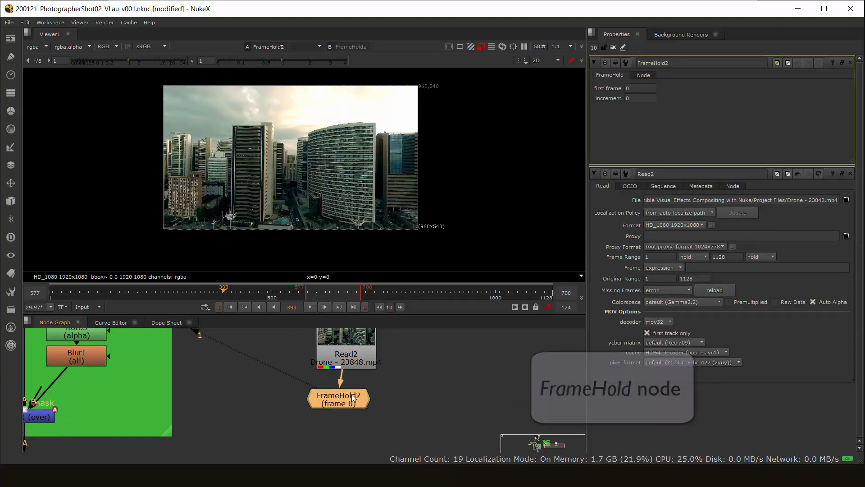
Step: Set the FrameHold node's first frame to 393
double_click(635, 89)
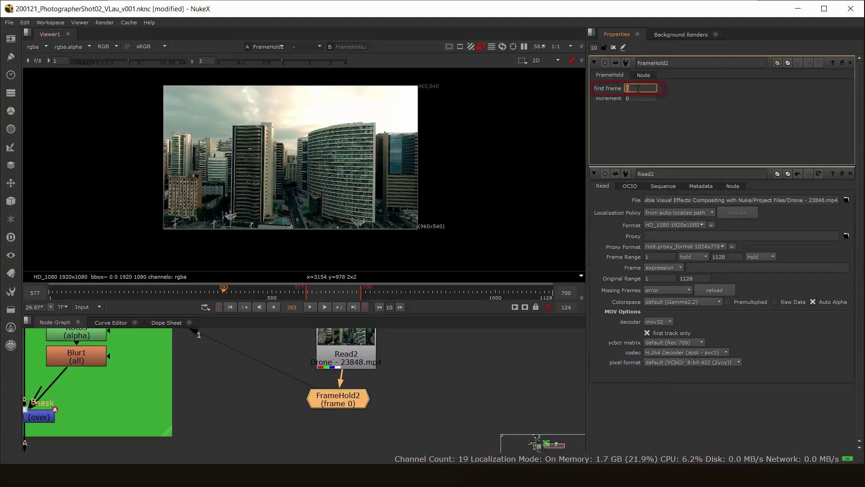
text(393)
key(Return)
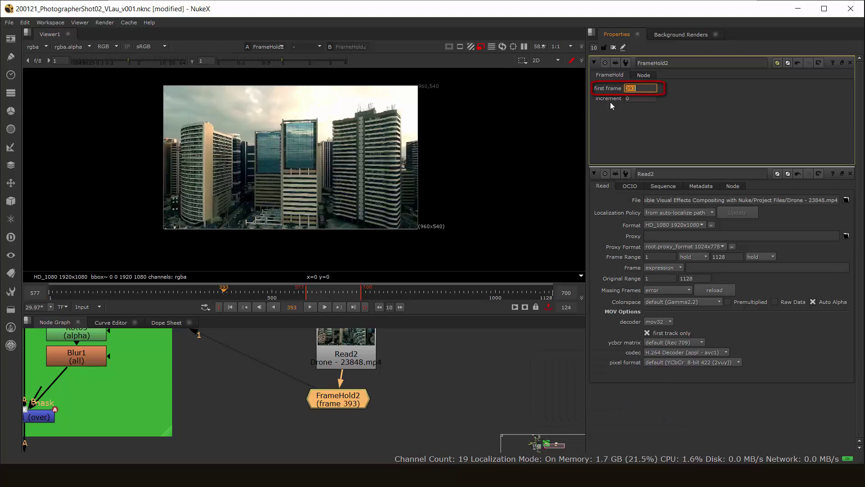
Step: Examine the frozen drone frame's buildings up close, including the rooflines and glass towers
scroll(196, 220, up, 2)
middle_drag(332, 160, 306, 195)
scroll(307, 195, up, 1)
scroll(304, 196, down, 1)
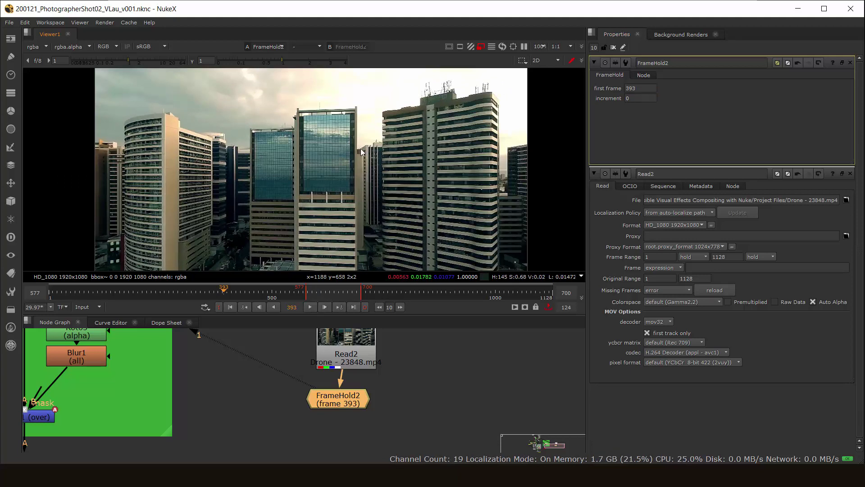
middle_drag(358, 164, 333, 164)
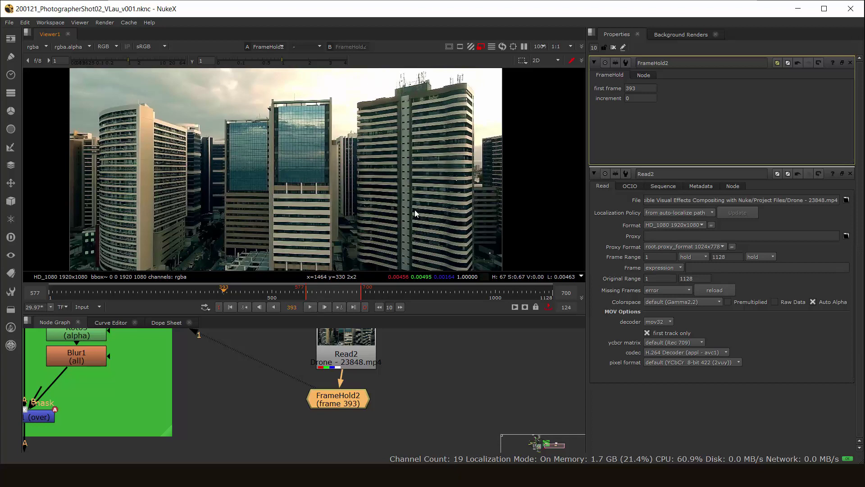
scroll(415, 211, down, 2)
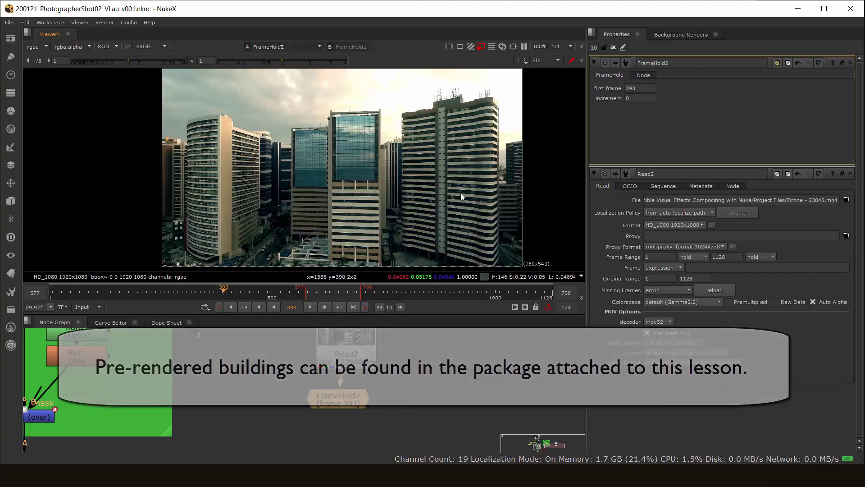
middle_drag(385, 340, 345, 357)
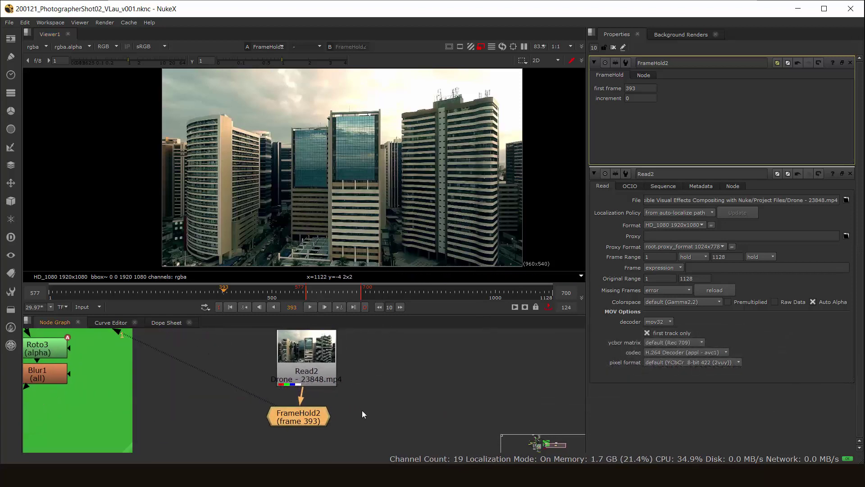
scroll(339, 154, up, 5)
mouse_move(356, 155)
middle_down()
mouse_move(350, 141)
mouse_move(373, 158)
middle_up()
middle_drag(439, 129, 366, 164)
scroll(366, 164, down, 4)
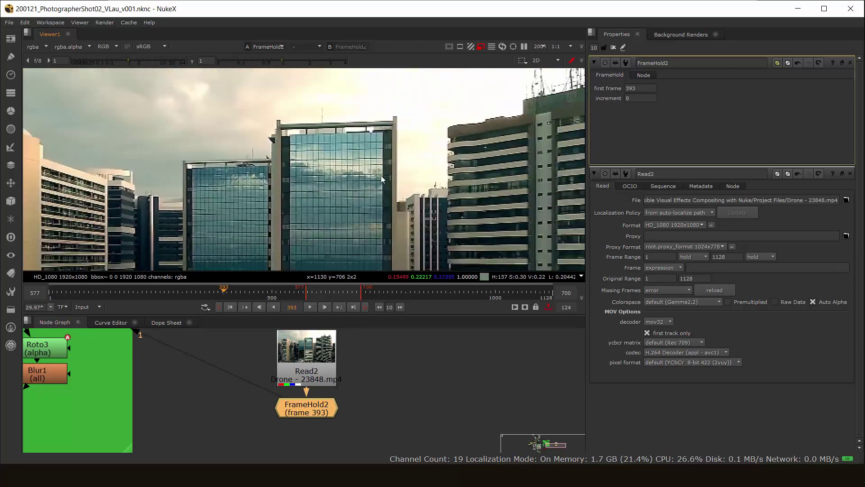
scroll(357, 193, up, 2)
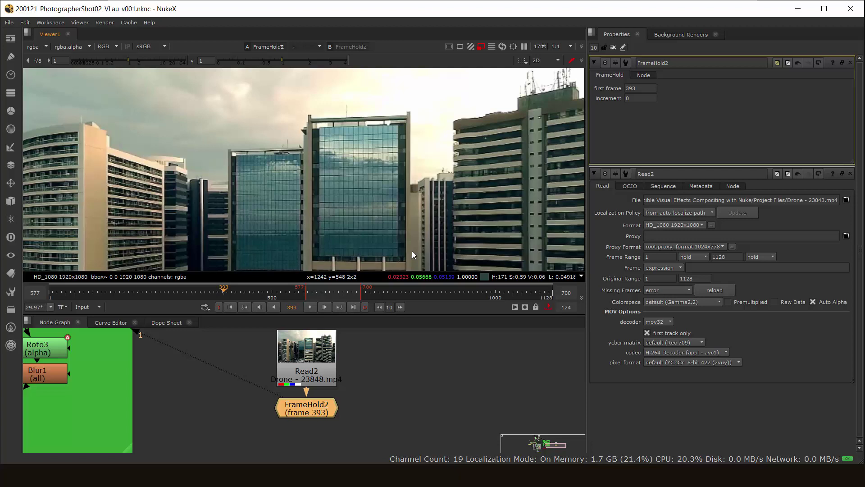
Step: Add an unconnected Roto node beside the FrameHold node in the node graph
click(414, 361)
middle_drag(420, 368, 399, 368)
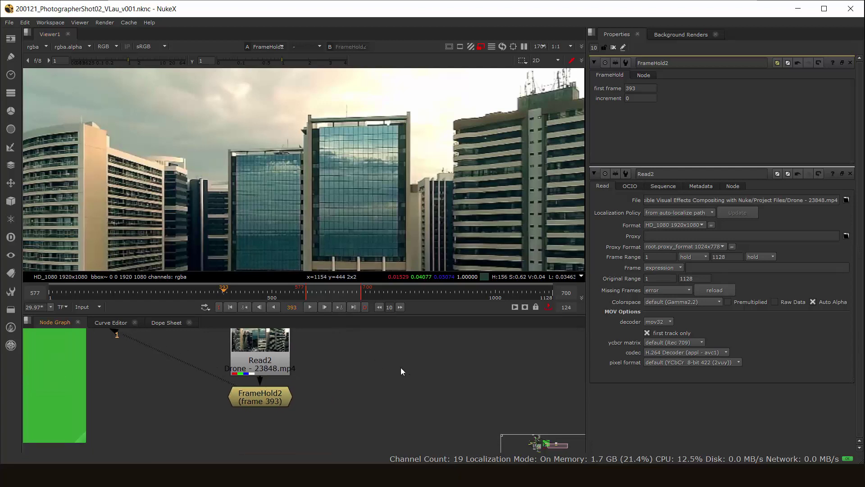
key(Tab)
text(roto)
key(Return)
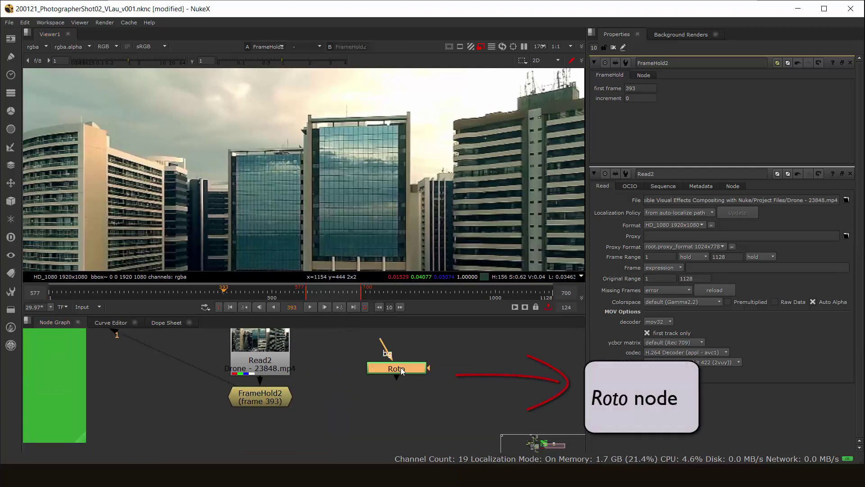
Step: Turn off the viewer's proxy mode so the held frame shows at full resolution around the curved building
scroll(260, 192, down, 5)
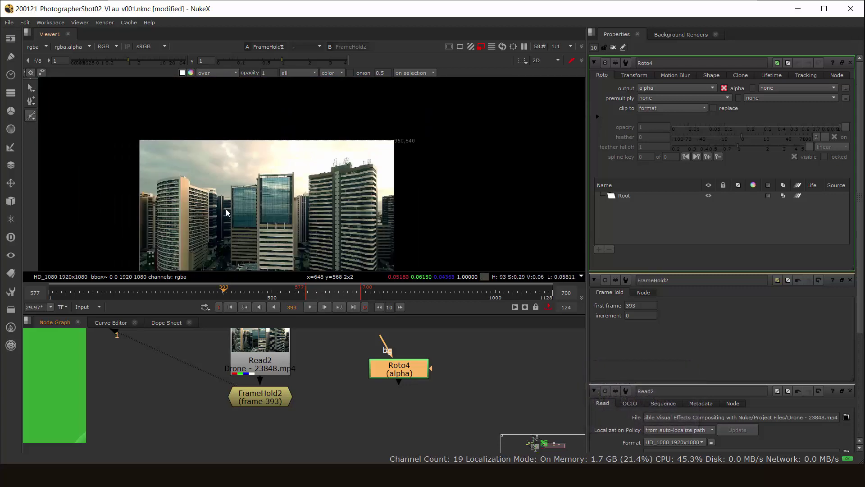
scroll(252, 184, up, 4)
scroll(251, 218, up, 6)
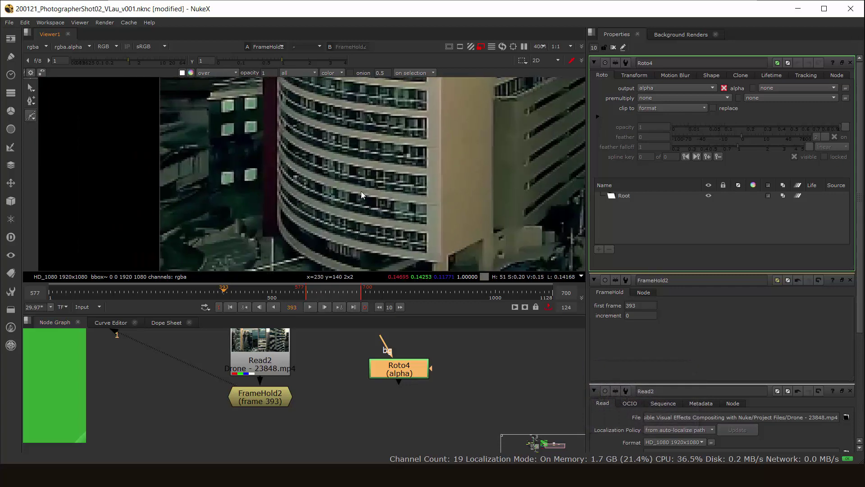
click(482, 47)
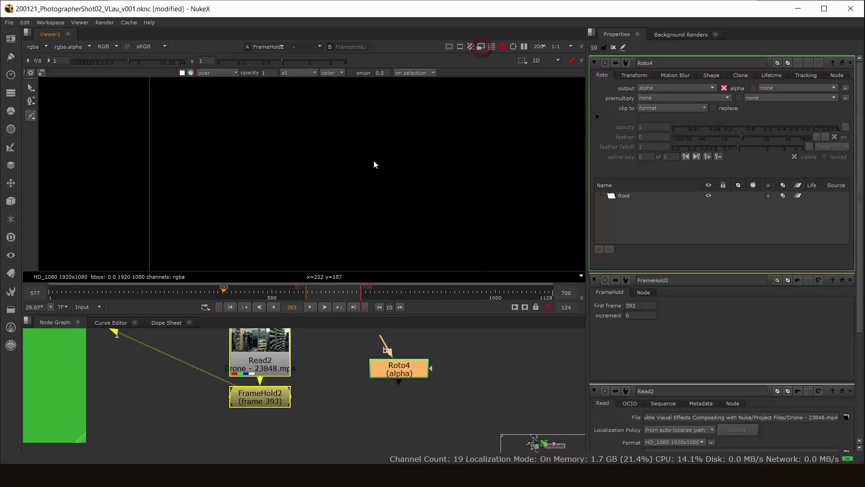
scroll(315, 174, down, 3)
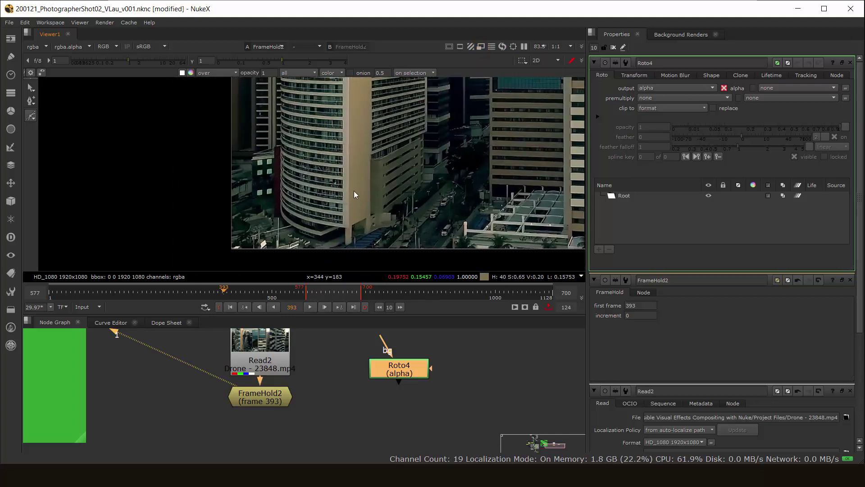
Step: Start a Bezier shape in the new Roto node with a first point low on the curved building's left edge
click(272, 399)
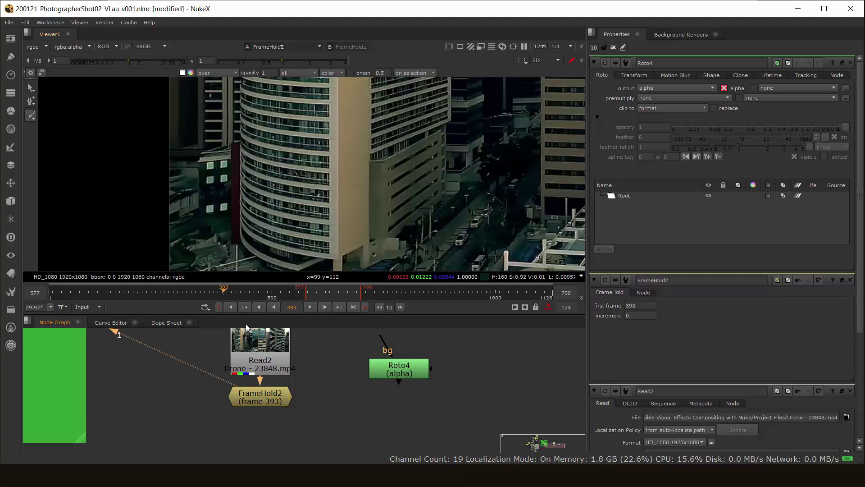
scroll(180, 384, up, 2)
click(492, 365)
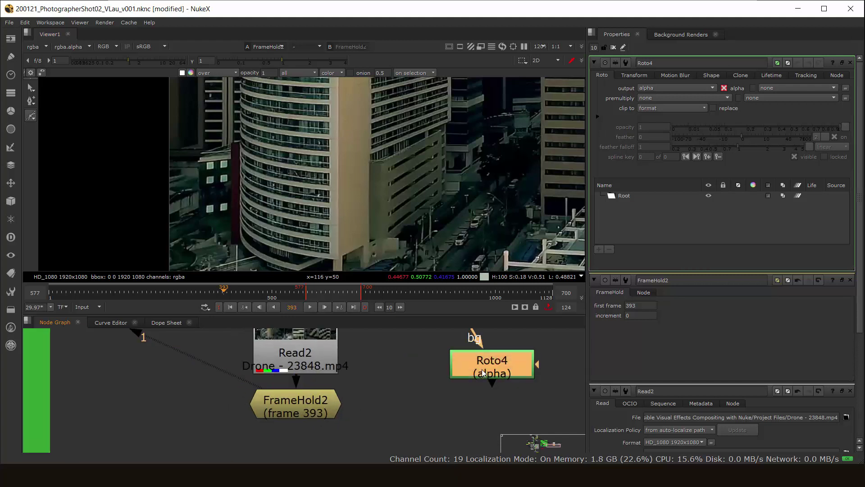
scroll(317, 163, up, 3)
scroll(318, 174, down, 3)
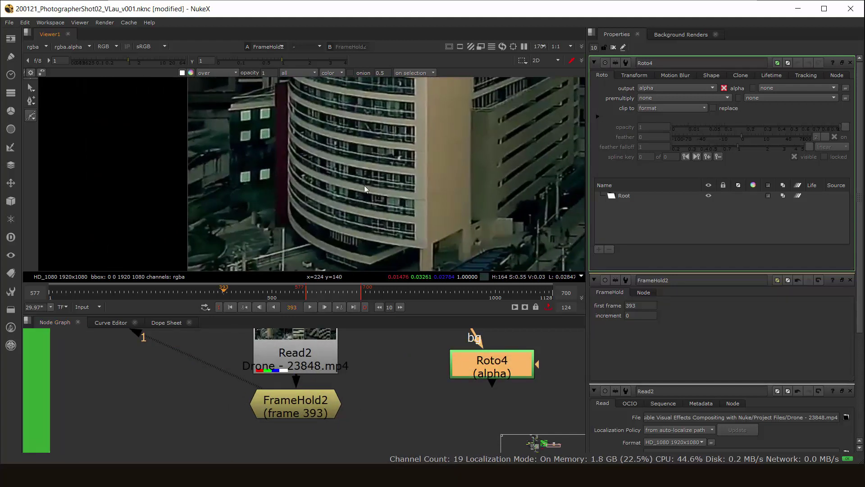
scroll(295, 204, up, 2)
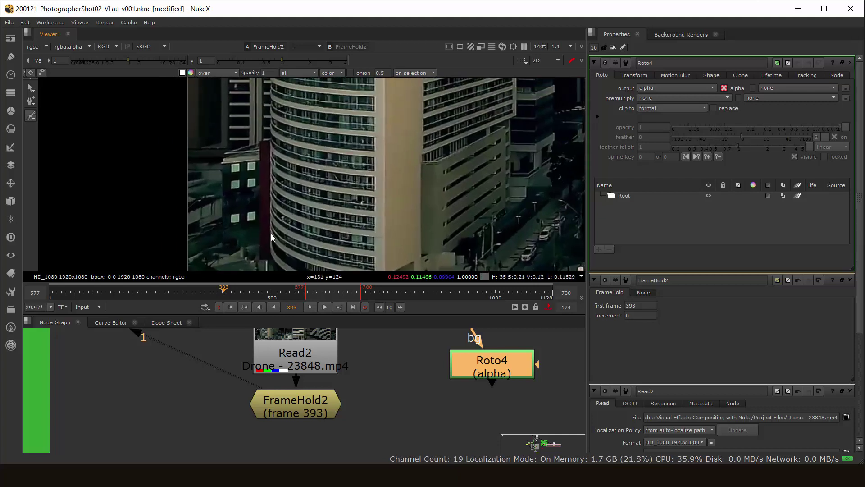
drag(270, 226, 270, 216)
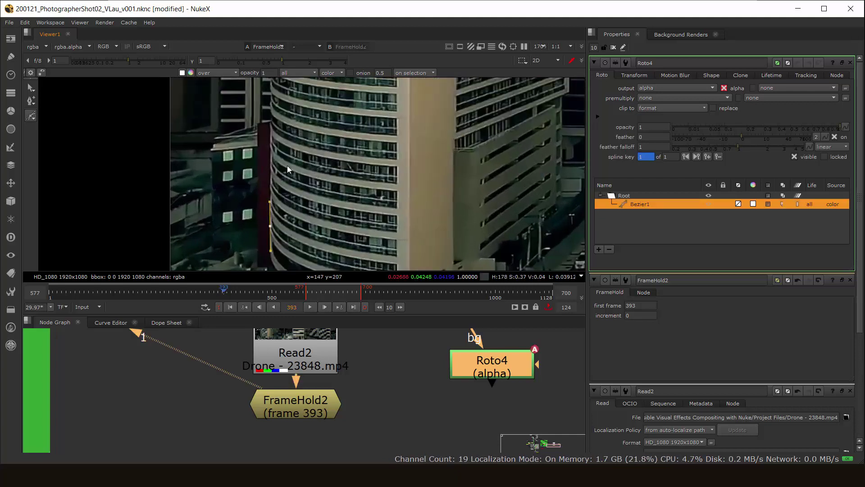
middle_drag(308, 166, 314, 248)
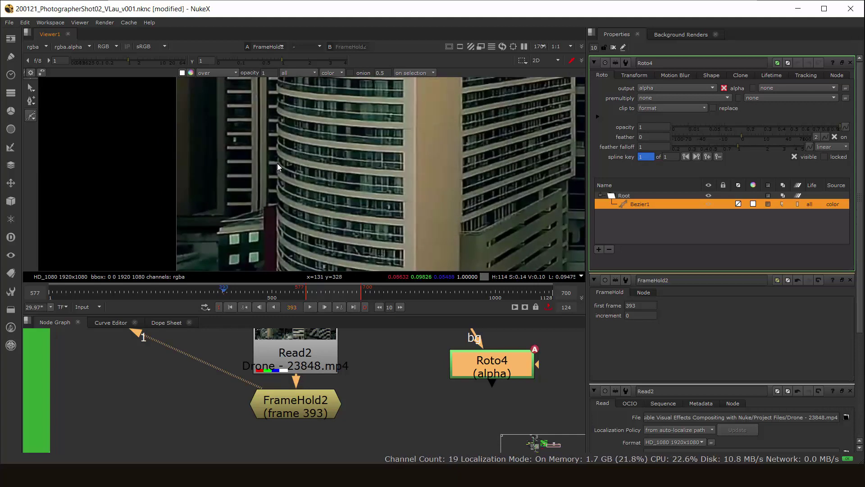
Step: Extend the Bezier up the curved building's left edge to just below its upper floors
drag(277, 163, 277, 135)
middle_drag(307, 171, 308, 249)
middle_drag(297, 102, 290, 208)
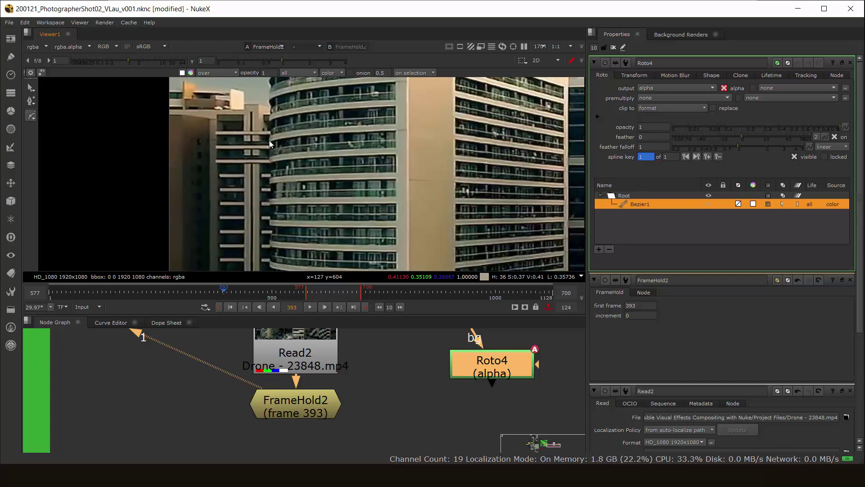
middle_drag(269, 141, 278, 163)
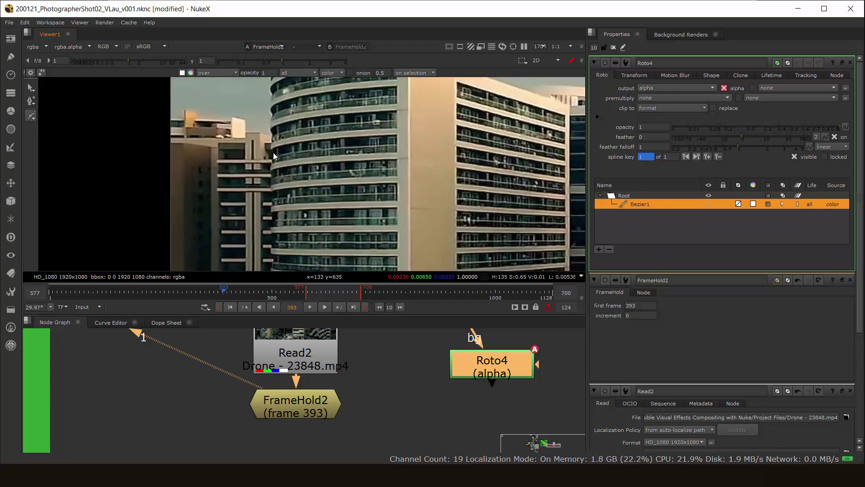
scroll(272, 140, up, 2)
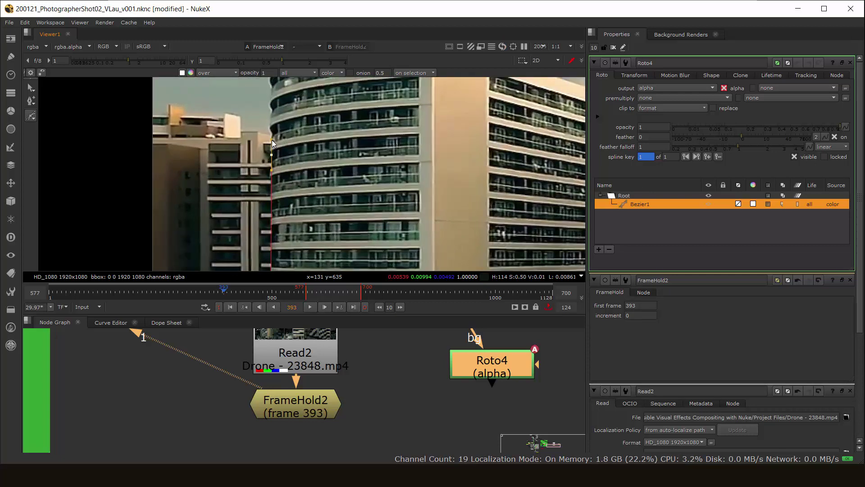
scroll(272, 140, up, 1)
scroll(292, 148, up, 1)
scroll(288, 144, up, 2)
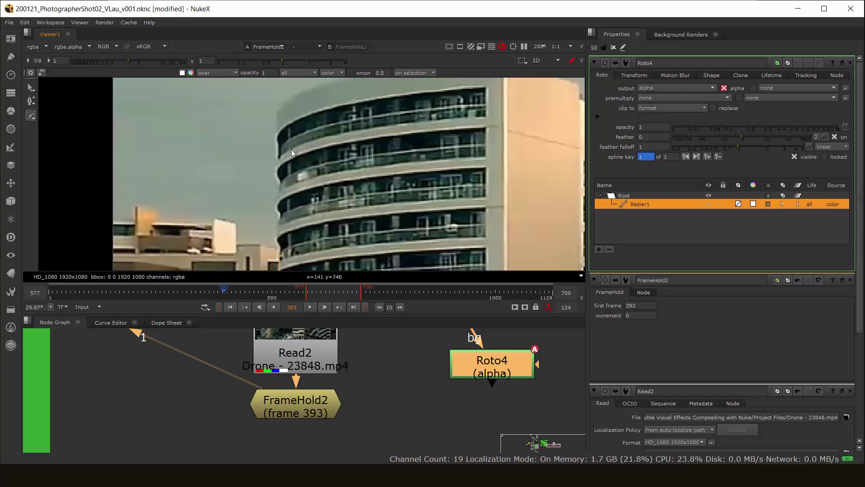
scroll(291, 151, down, 1)
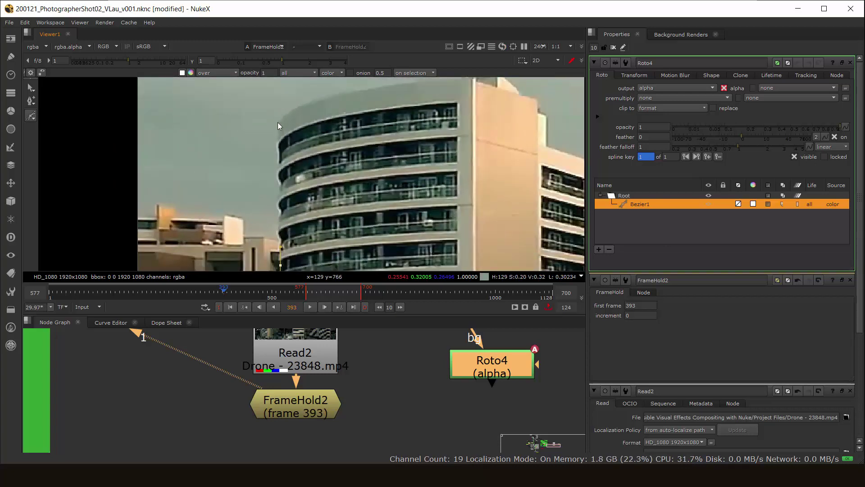
Step: Trace the Bezier along the curved building's roofline from its upper left corner over the small rooftop structure
drag(278, 123, 280, 116)
click(352, 93)
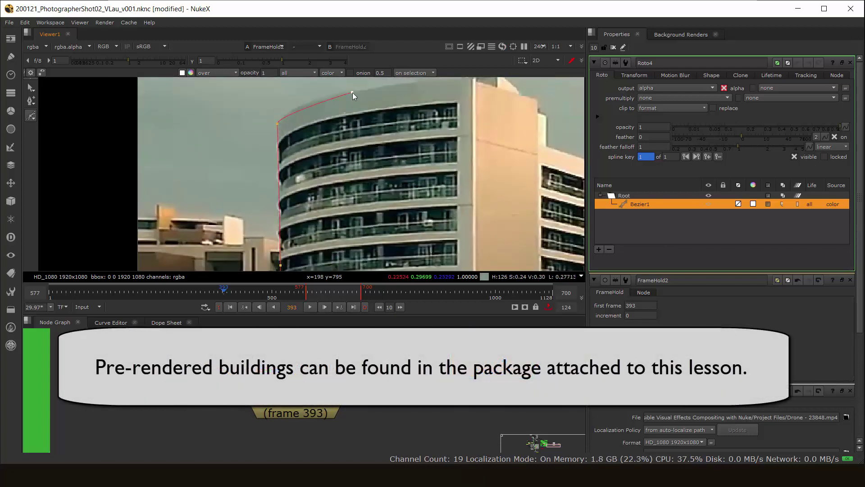
middle_drag(422, 84, 350, 166)
click(387, 160)
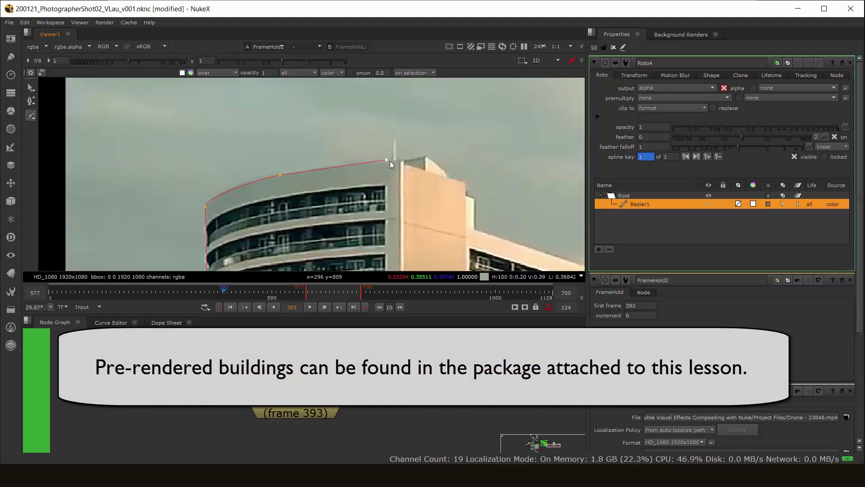
drag(424, 157, 433, 156)
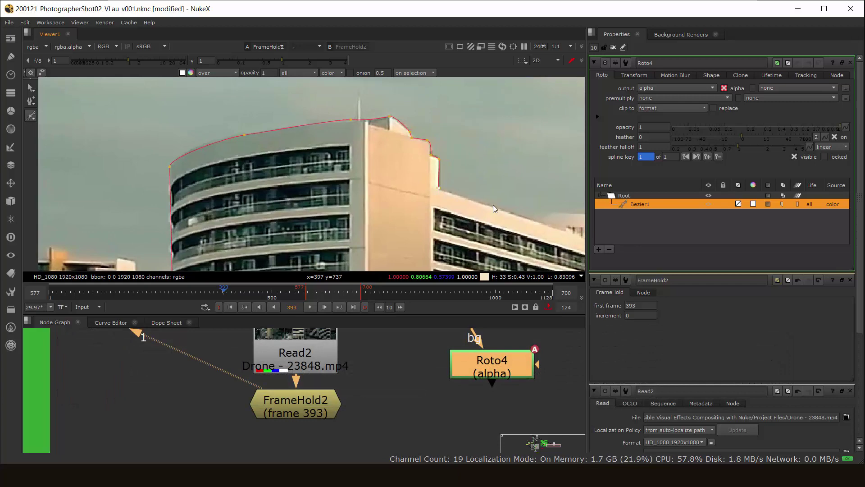
Step: Continue the Bezier along the lower sloping roof and the adjoining curved rooftop, then down that rooftop's right edge
middle_drag(493, 205, 389, 214)
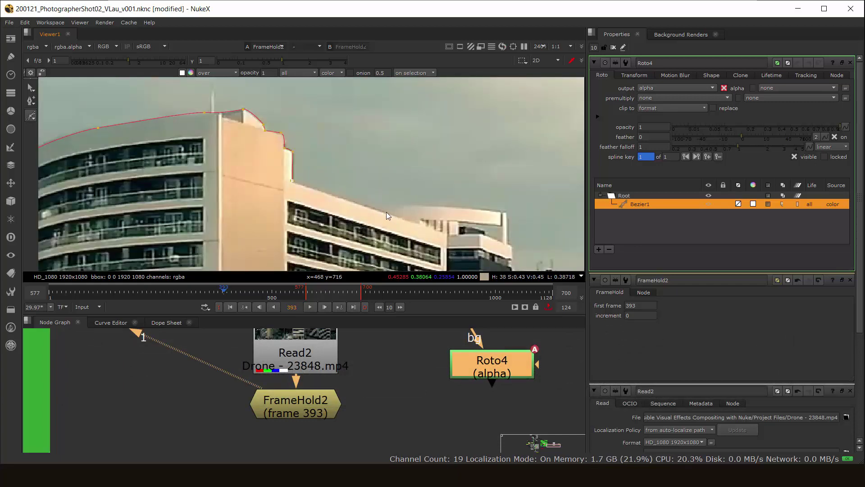
click(376, 207)
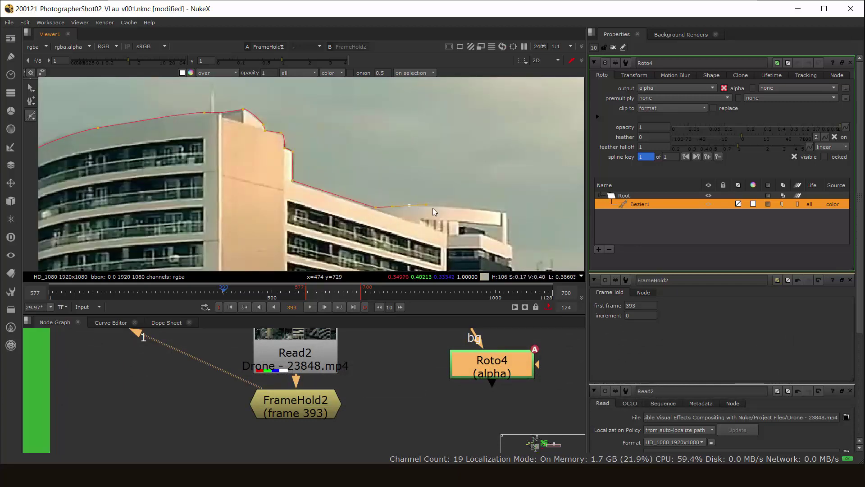
click(505, 211)
middle_drag(510, 216, 475, 175)
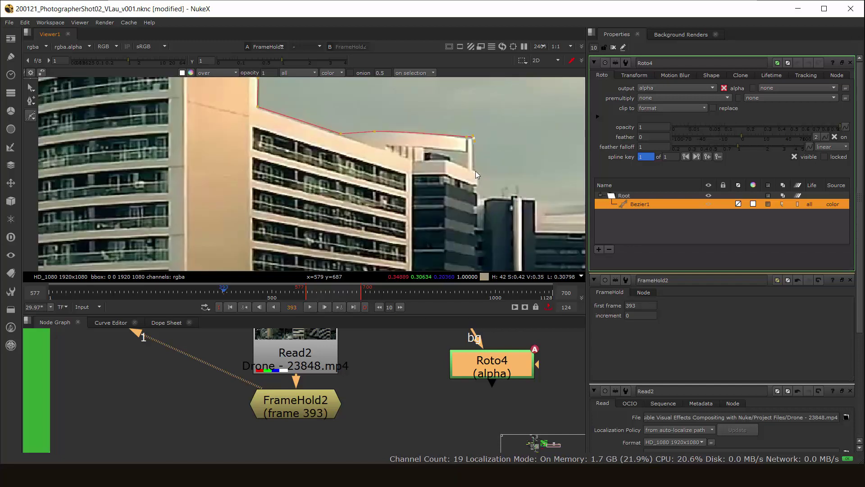
scroll(488, 170, up, 2)
click(482, 168)
click(486, 188)
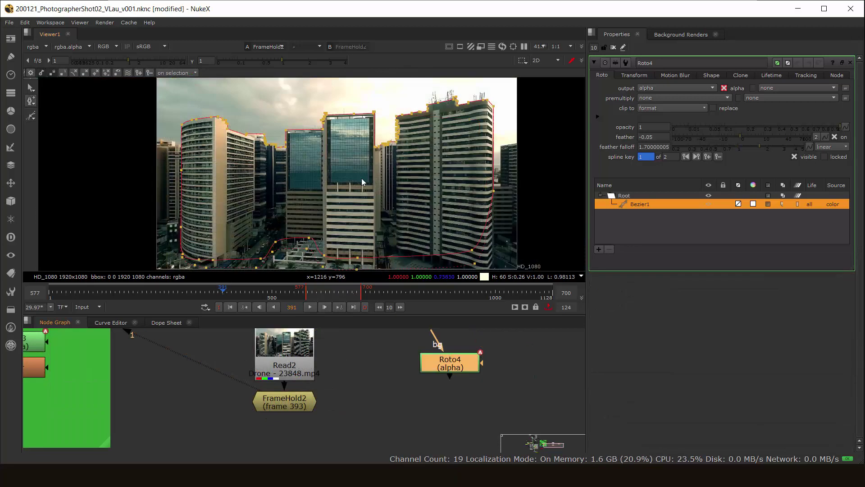
Step: Inspect the completed Bezier outline around the buildings and the autokey option, then go to the shape's next spline key
scroll(401, 177, up, 1)
scroll(377, 201, down, 1)
scroll(354, 204, down, 1)
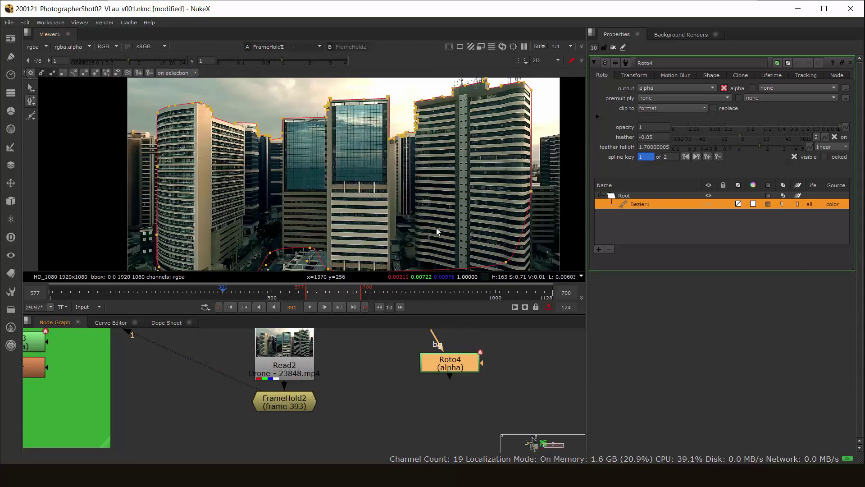
middle_drag(245, 178, 290, 170)
middle_drag(531, 178, 480, 188)
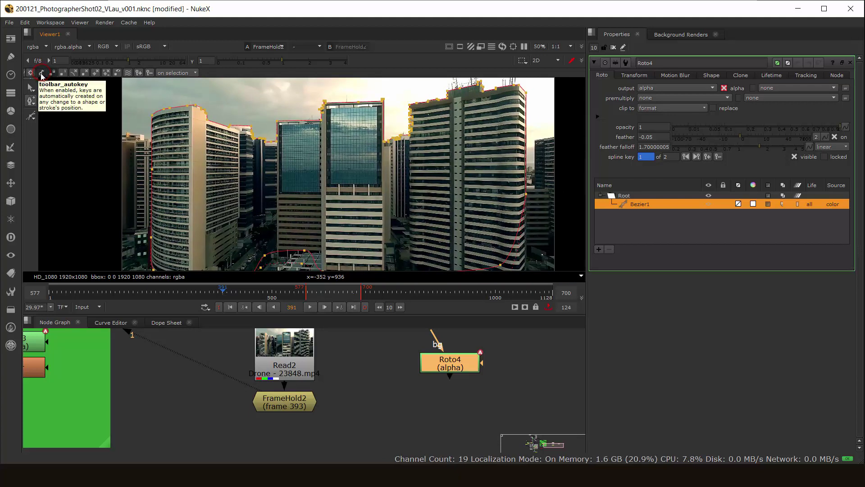
middle_drag(363, 217, 399, 199)
click(697, 157)
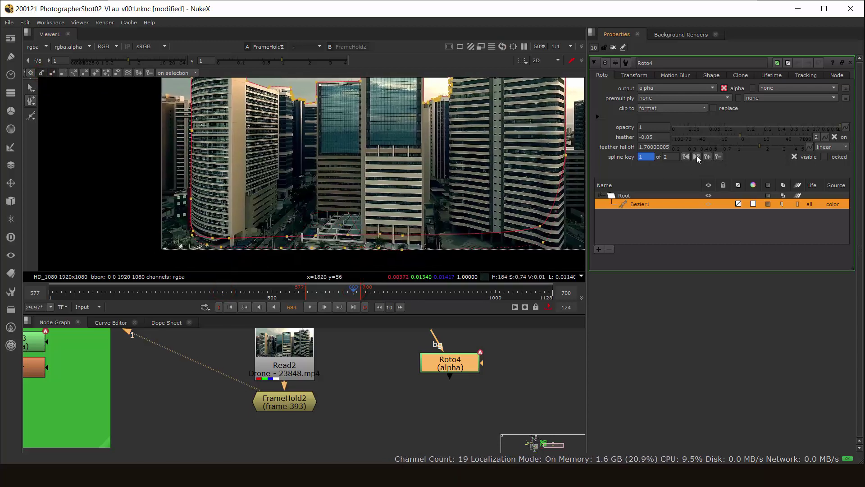
Step: Delete the Bezier's second spline key and turn off autokey for the roto shape
scroll(387, 248, up, 2)
middle_drag(397, 229, 377, 221)
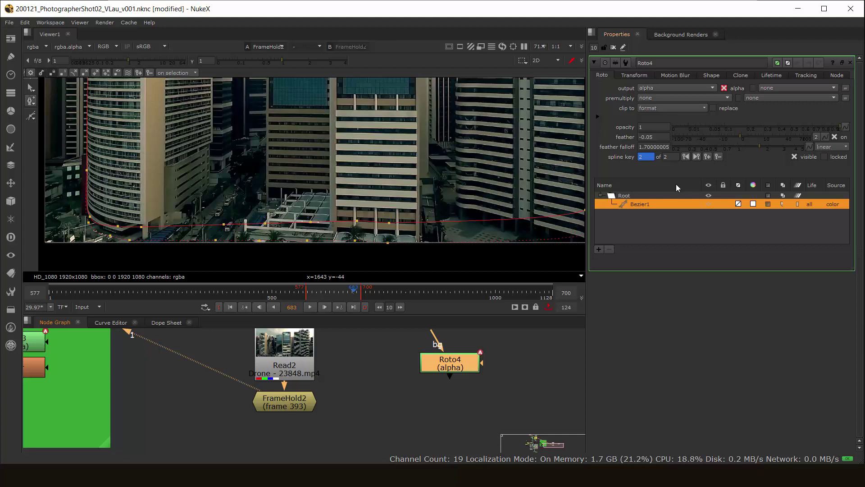
click(697, 157)
click(718, 156)
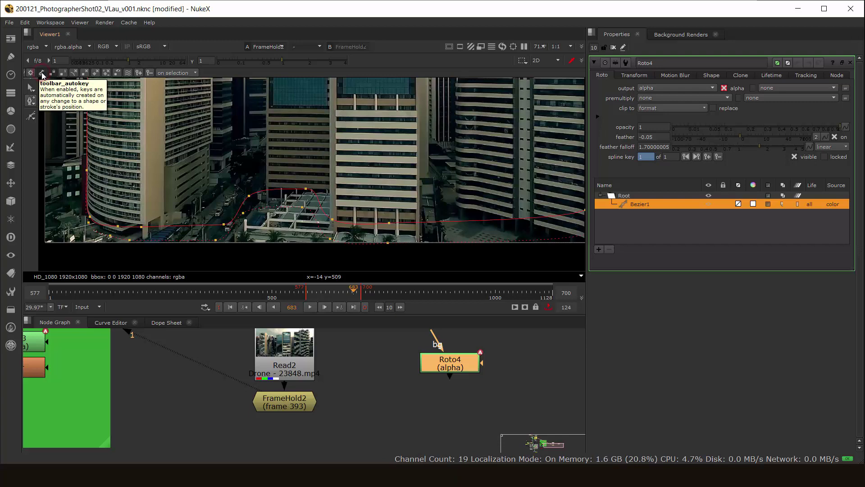
click(42, 74)
Step: Examine the Bezier outline around all the buildings and up close along the curved building's roofline
scroll(352, 156, down, 3)
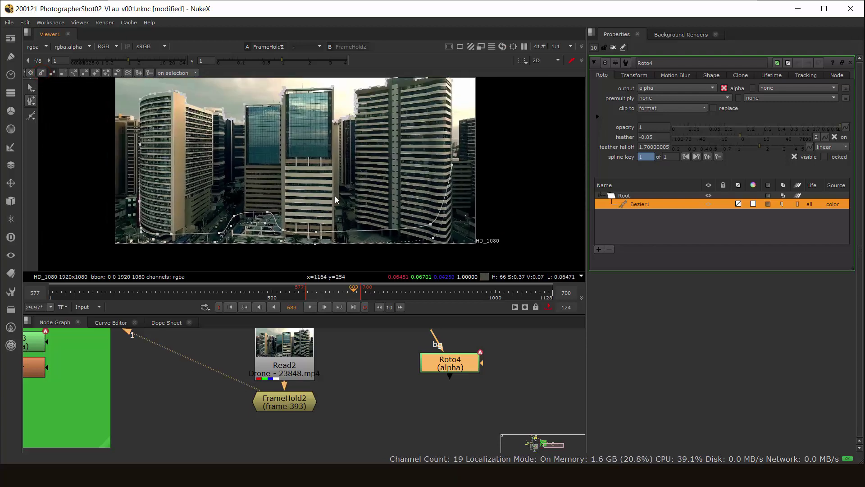
scroll(347, 198, down, 2)
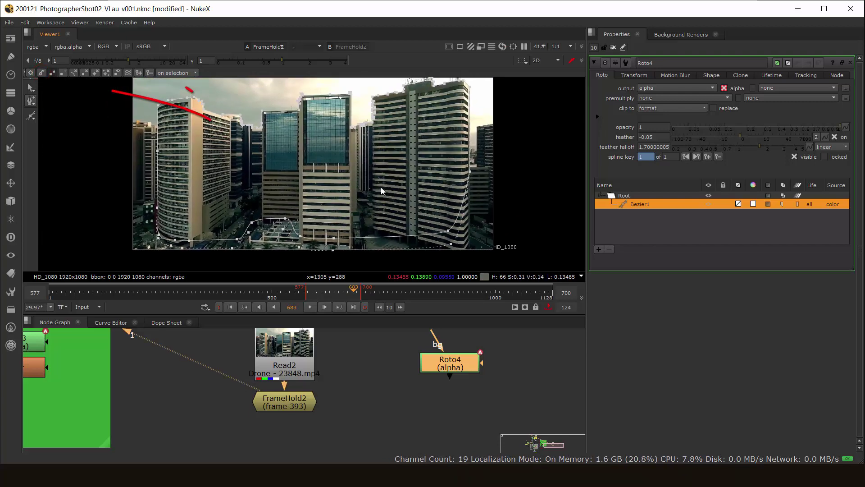
scroll(399, 177, up, 2)
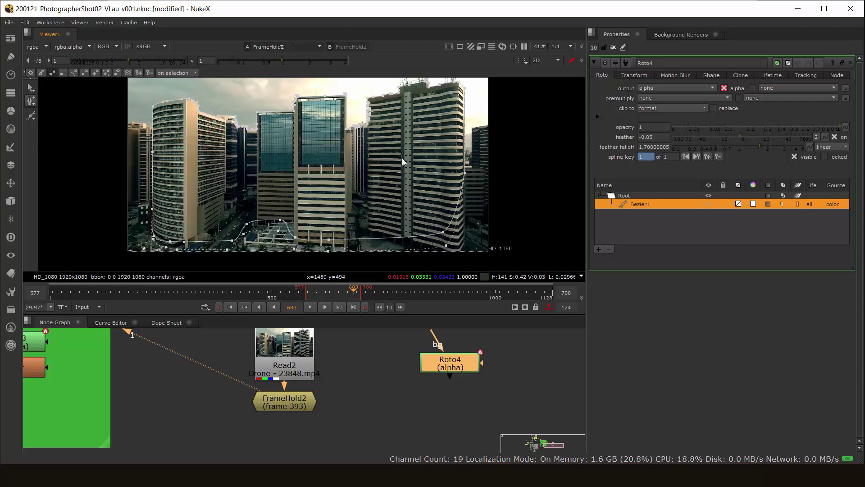
scroll(368, 178, up, 8)
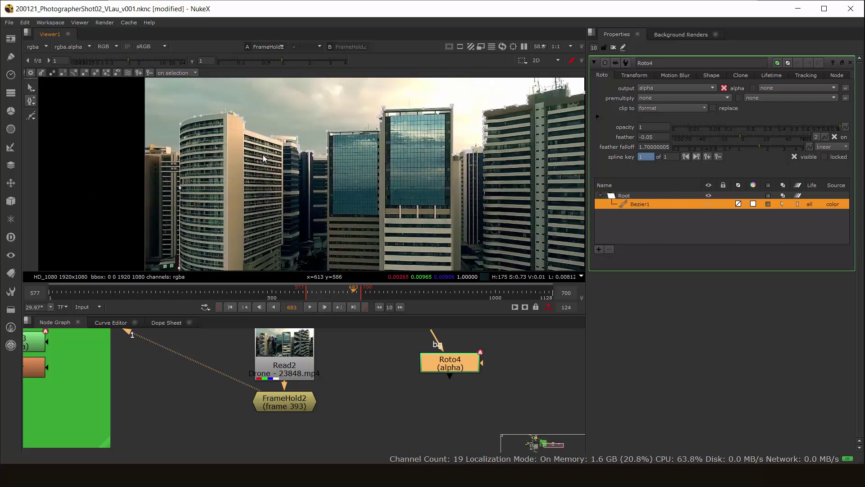
scroll(254, 134, up, 2)
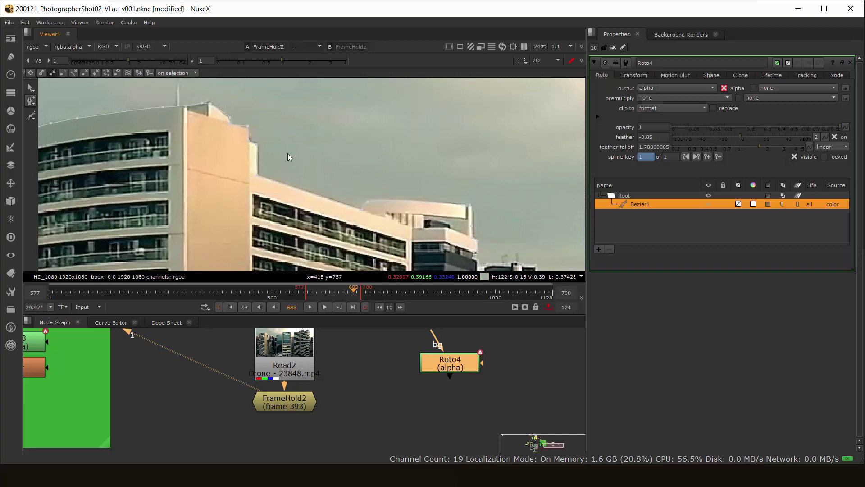
scroll(265, 140, up, 2)
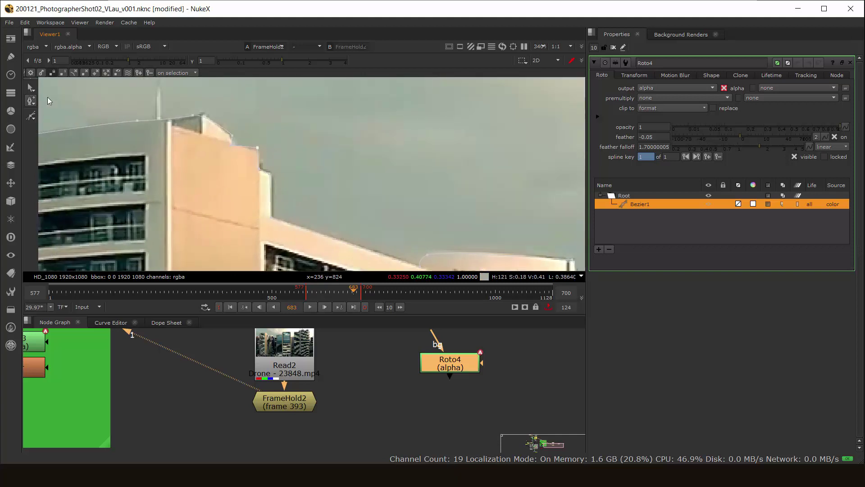
Step: Try moving the Bezier's corner point on the curved building's rooftop outward, then undo the move
click(31, 116)
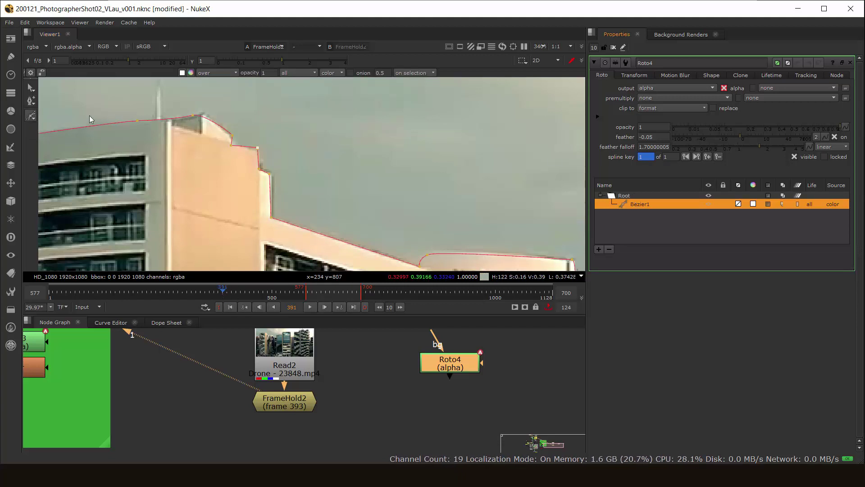
drag(31, 101, 78, 133)
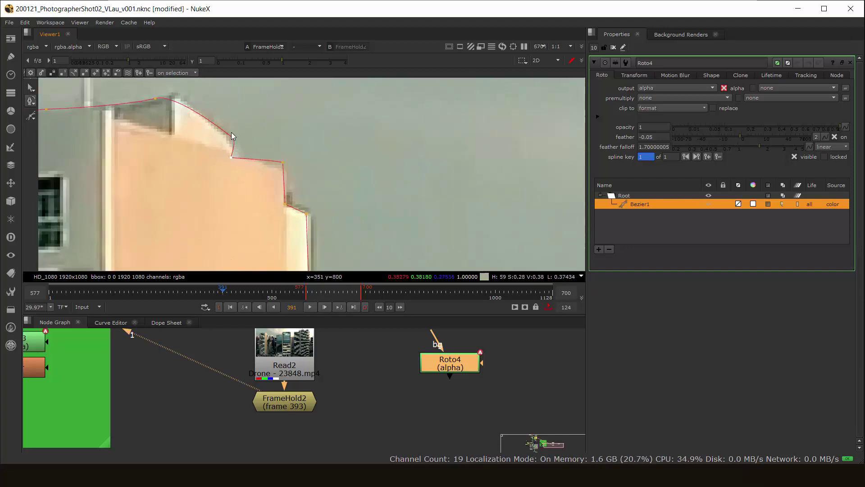
scroll(231, 131, up, 5)
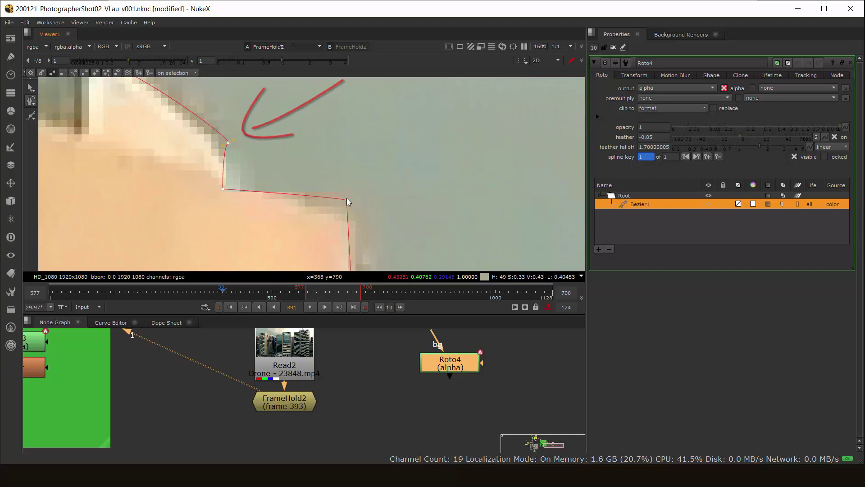
drag(348, 200, 369, 206)
key(ctrl+z)
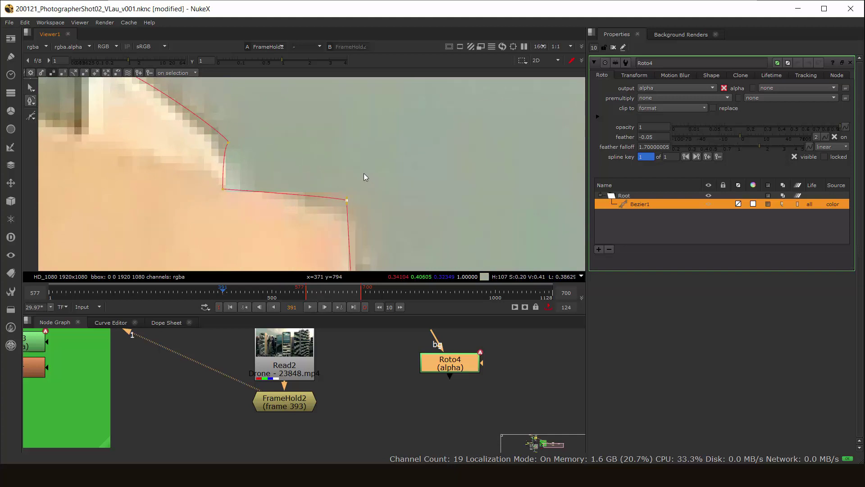
scroll(364, 173, down, 5)
scroll(364, 167, down, 4)
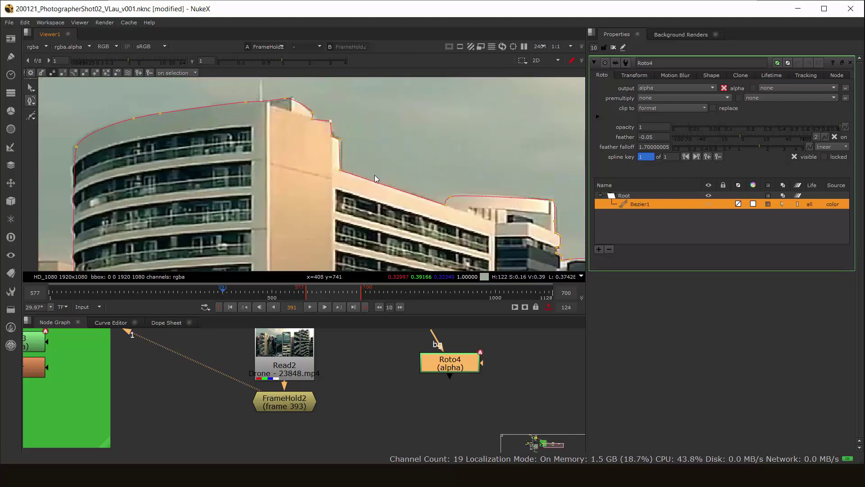
Step: Save the script, then select the Bezier point beside the road, just before the low frame structure between the buildings
key(ctrl+s)
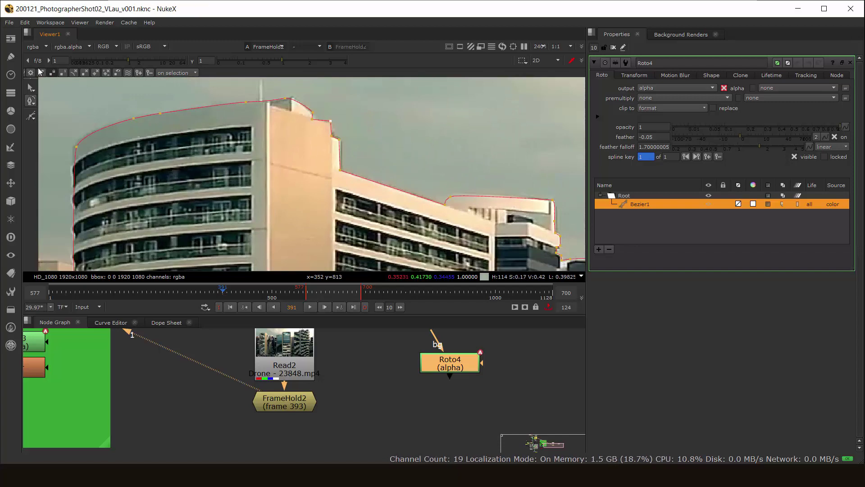
click(30, 88)
scroll(295, 156, down, 5)
middle_drag(417, 253, 410, 131)
middle_drag(387, 239, 285, 112)
scroll(354, 194, up, 3)
click(288, 161)
scroll(292, 173, down, 2)
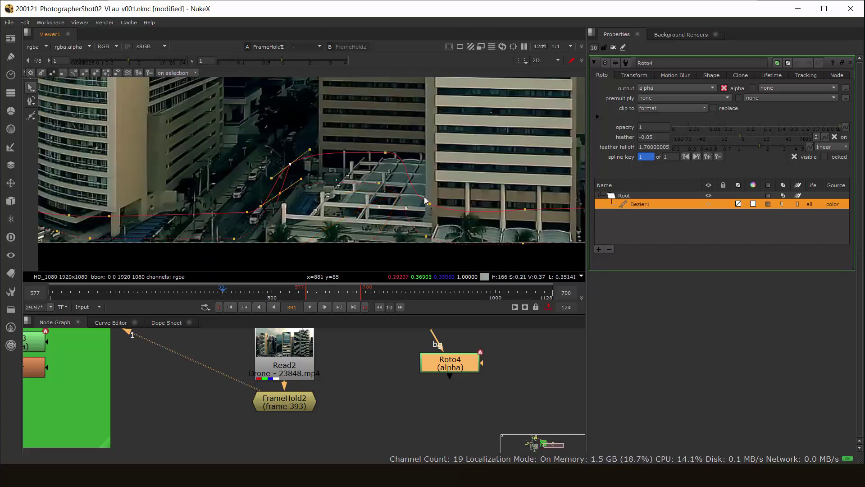
scroll(377, 203, up, 1)
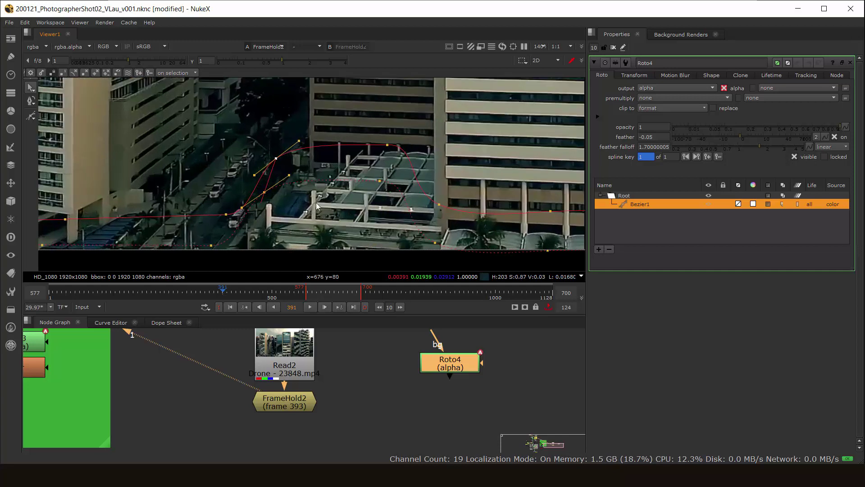
Step: Examine the Bezier and its dotted feather edge around the tall striped tower, from its base to the outer roof corner
scroll(374, 185, down, 3)
middle_drag(367, 181, 154, 194)
scroll(286, 218, up, 2)
middle_drag(285, 218, 184, 189)
middle_drag(458, 166, 380, 212)
mouse_move(426, 86)
middle_down()
mouse_move(407, 121)
mouse_move(406, 257)
middle_up()
middle_drag(369, 97, 382, 198)
scroll(444, 131, up, 2)
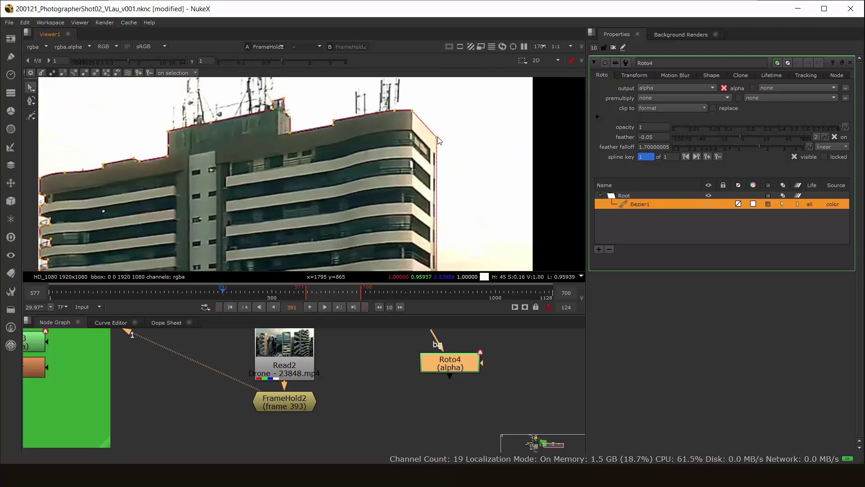
scroll(450, 137, up, 5)
scroll(442, 142, up, 2)
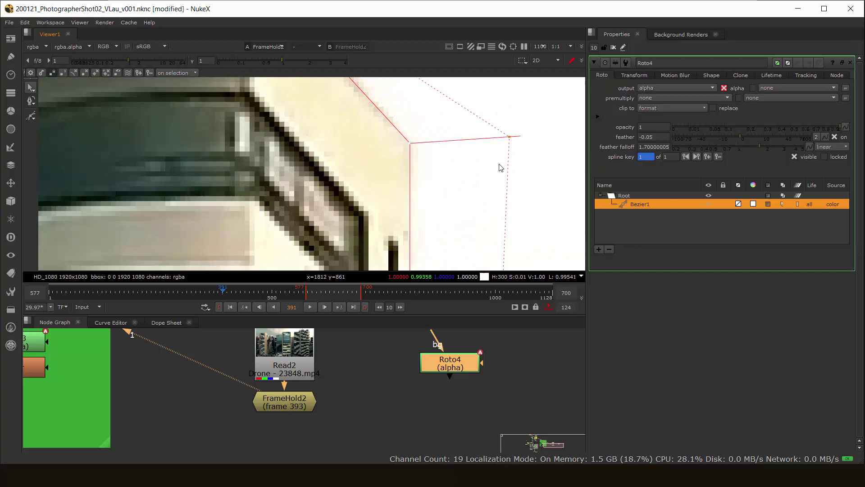
scroll(498, 168, down, 5)
scroll(417, 198, down, 7)
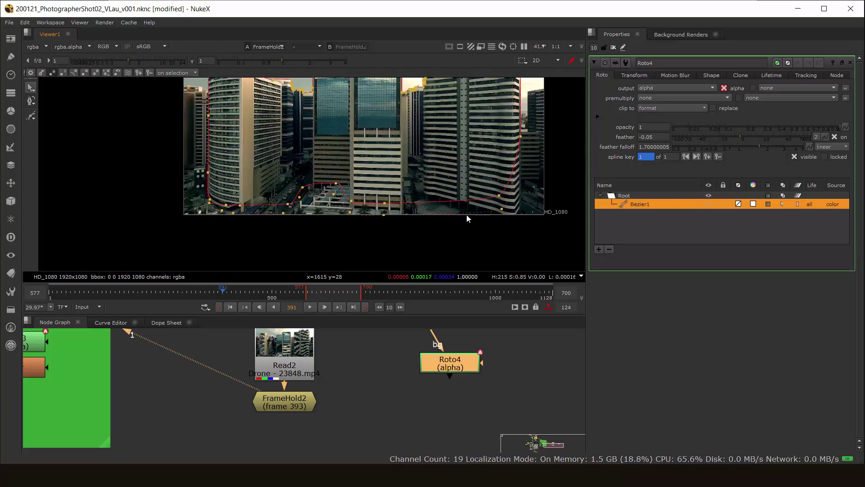
Step: Inspect the feather point of the Bezier above the low frame structure, then clear the point selection
scroll(313, 232, up, 4)
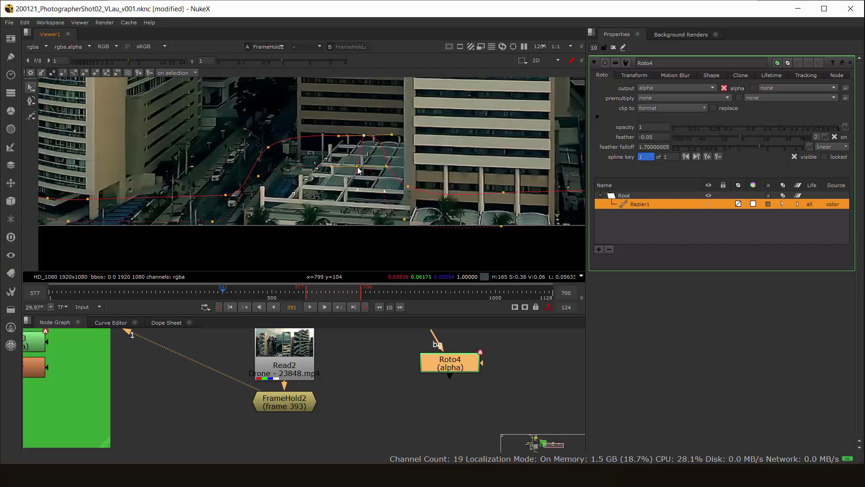
drag(357, 166, 347, 223)
scroll(365, 194, down, 6)
scroll(324, 229, up, 2)
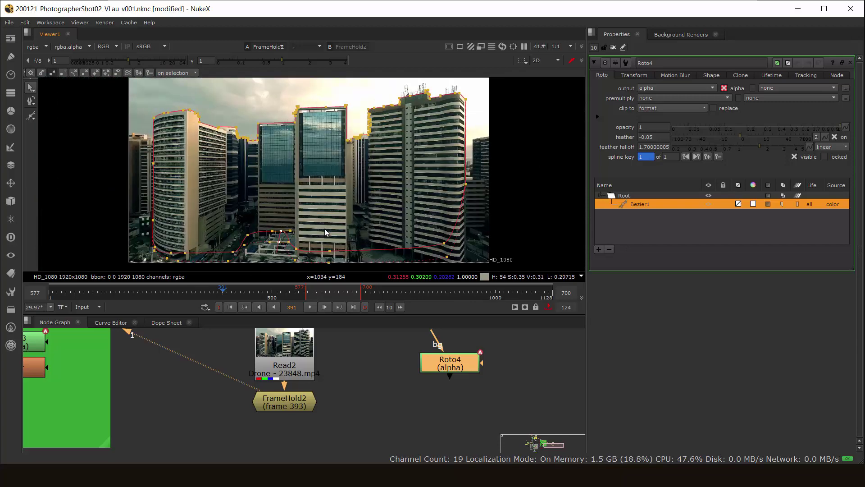
scroll(393, 195, up, 1)
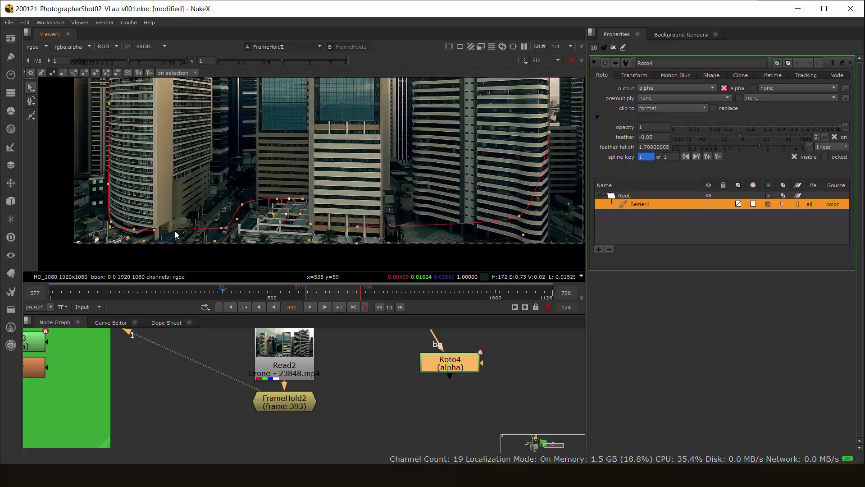
click(362, 225)
Step: Add an EdgeBlur node directly below the Roto4 node
middle_drag(470, 144, 465, 173)
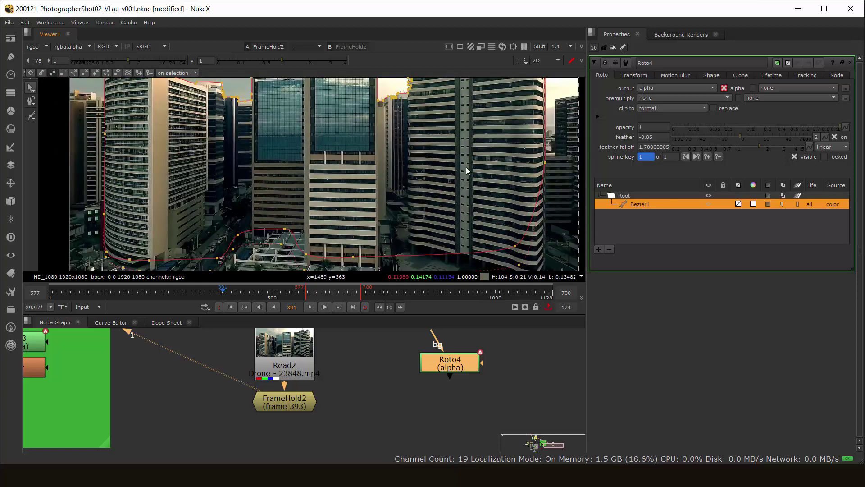
middle_drag(495, 377, 449, 387)
middle_click(404, 226)
scroll(416, 259, up, 2)
middle_drag(266, 269, 376, 253)
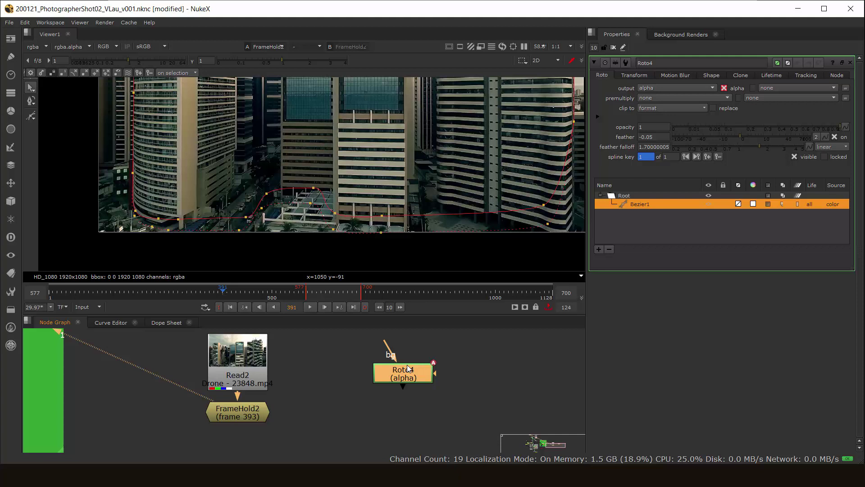
key(Tab)
text(edge)
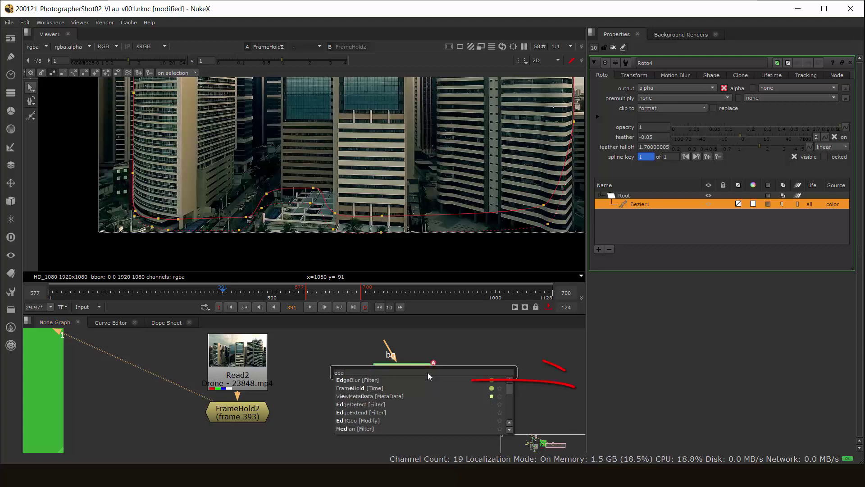
key(Return)
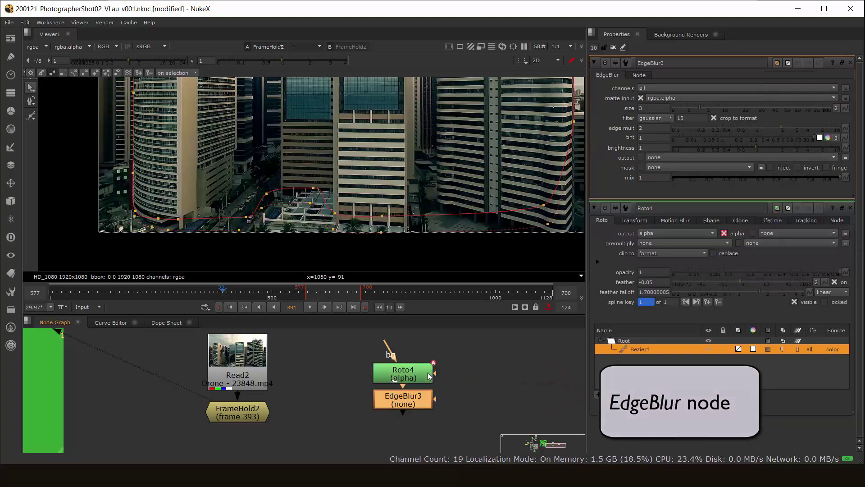
Step: Set the EdgeBlur node's size to 7
click(652, 109)
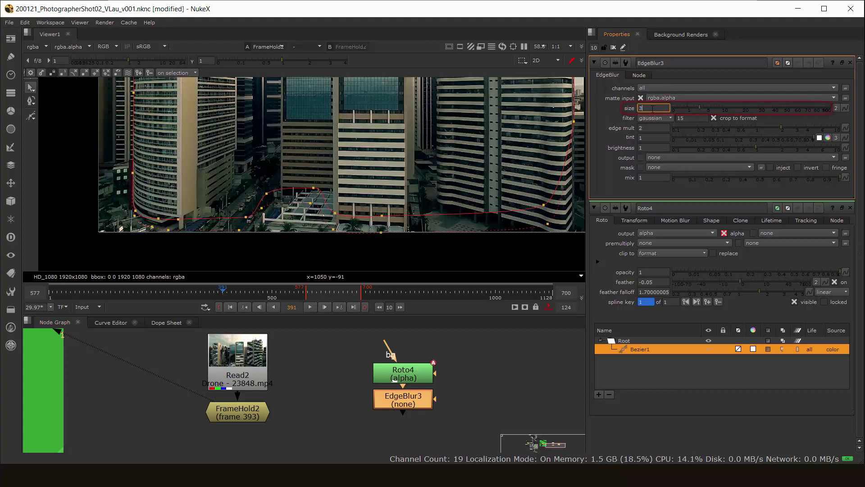
text(7)
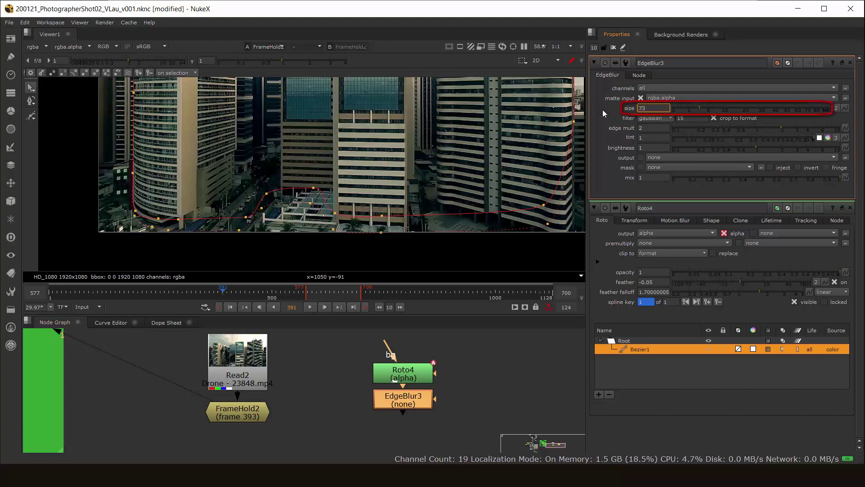
key(ctrl+a)
text(7)
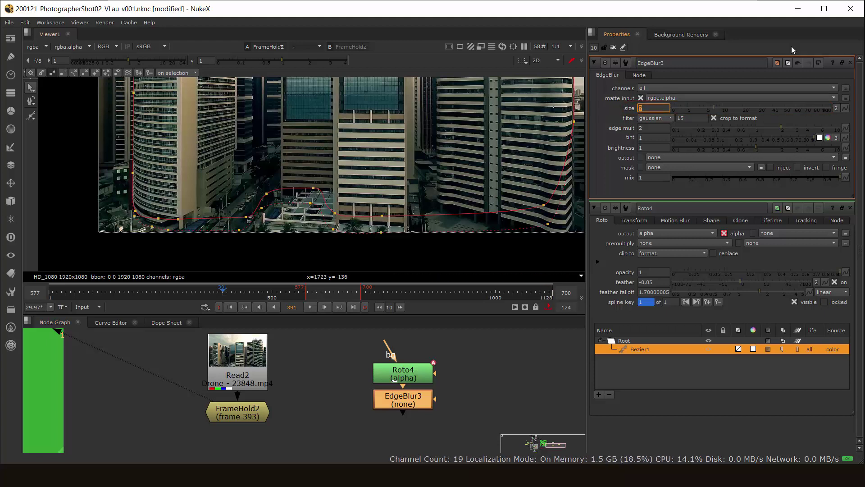
Step: Add a Merge node below FrameHold2, connecting its mask input to the EdgeBlur node and its A input to FrameHold2
scroll(493, 373, down, 2)
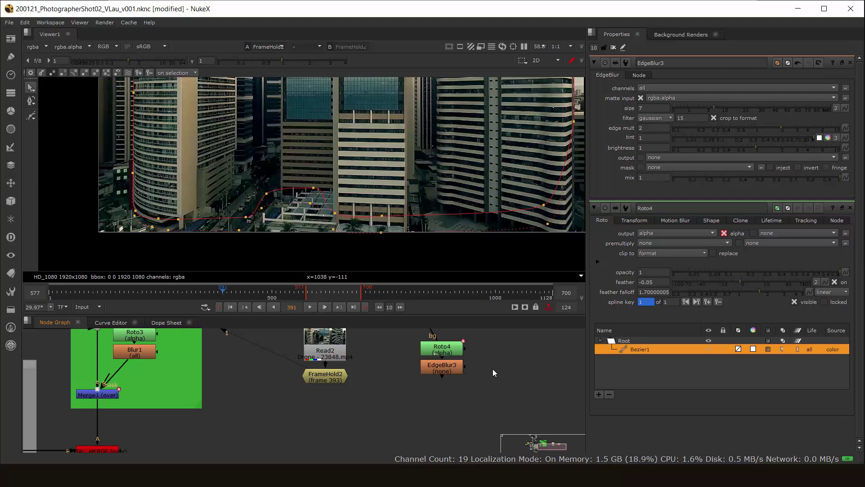
scroll(425, 401, up, 2)
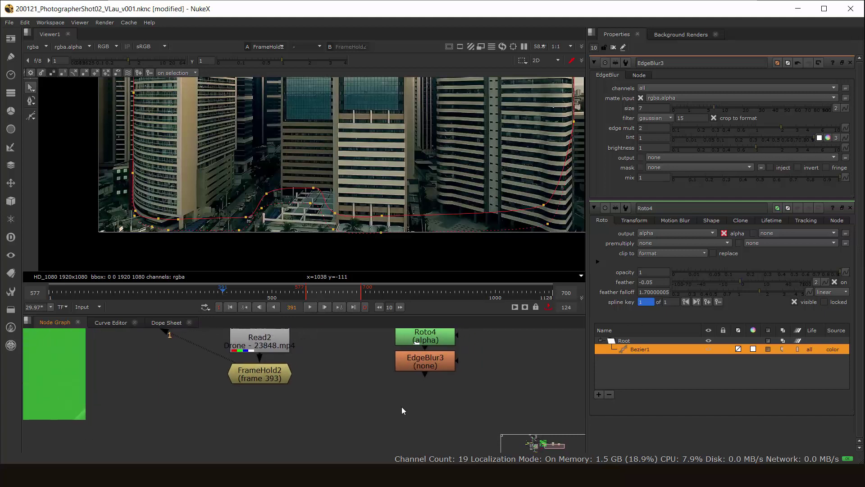
key(m)
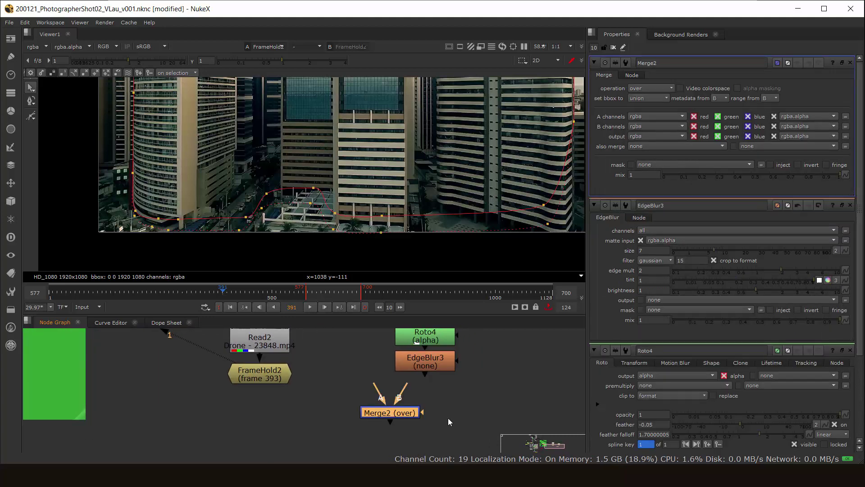
drag(447, 404, 430, 365)
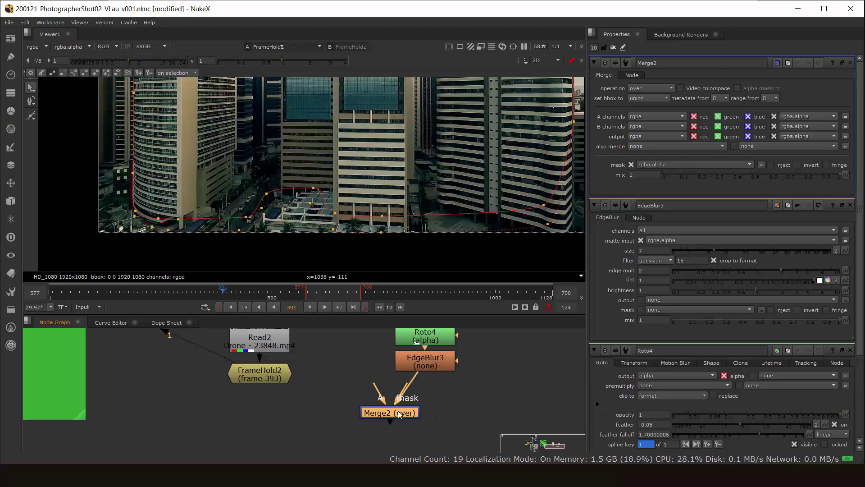
drag(399, 410, 273, 413)
Step: Display the Merge node's output in the viewer and examine the masked buildings
scroll(272, 410, down, 1)
key(1)
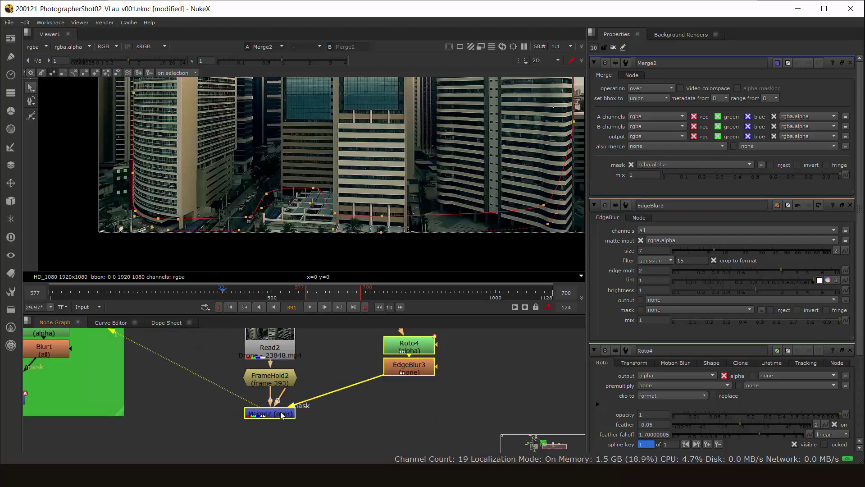
key(f)
scroll(495, 203, up, 4)
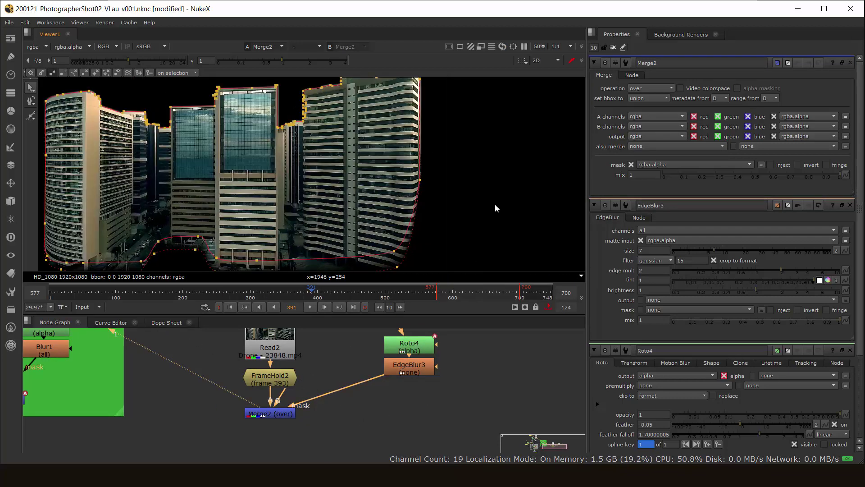
Step: Hide the viewer overlay and examine the edges of the masked buildings
key(q)
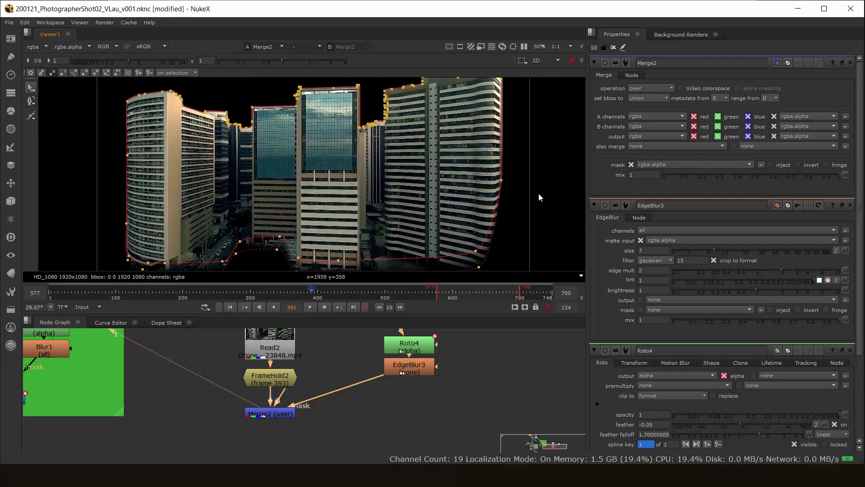
scroll(538, 198, down, 2)
scroll(532, 217, up, 1)
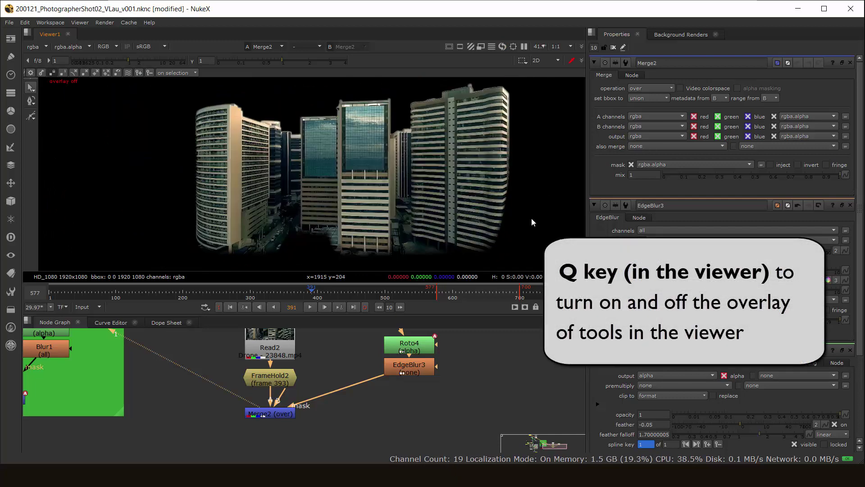
scroll(532, 218, down, 1)
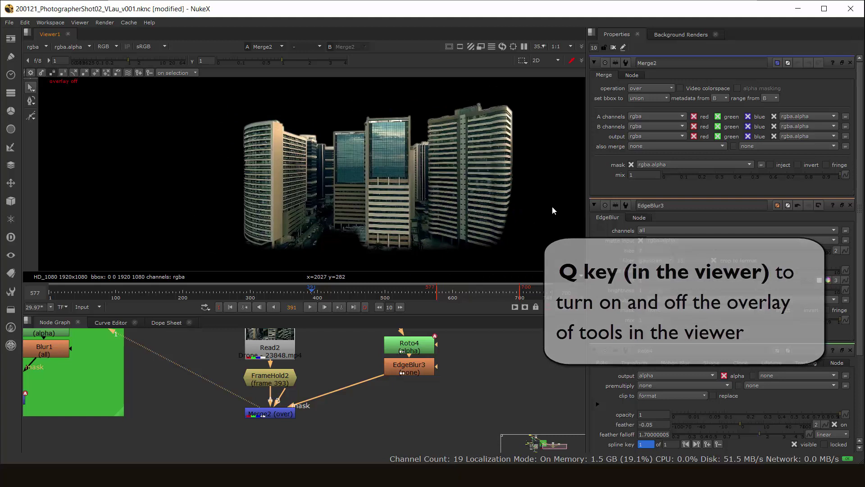
middle_drag(461, 197, 398, 204)
Step: Display the alpha channel and toggle the EdgeBlur node below Roto4 off and on to compare the matte edges
key(a)
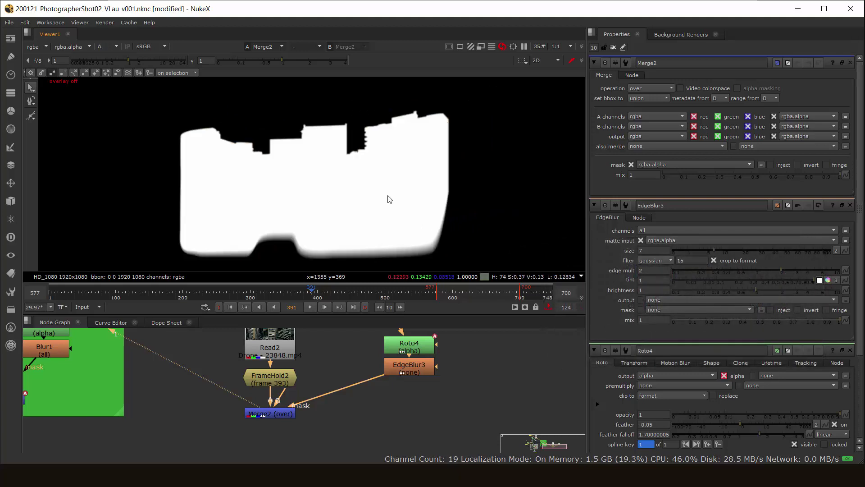
scroll(397, 153, up, 3)
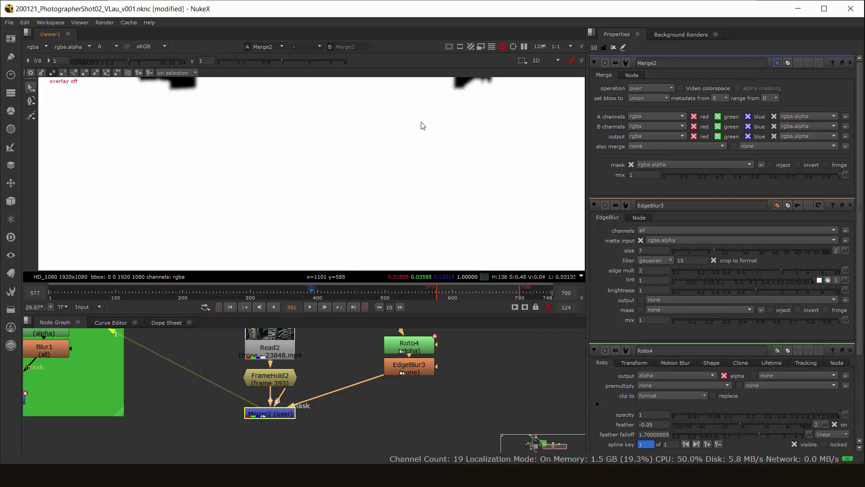
click(424, 369)
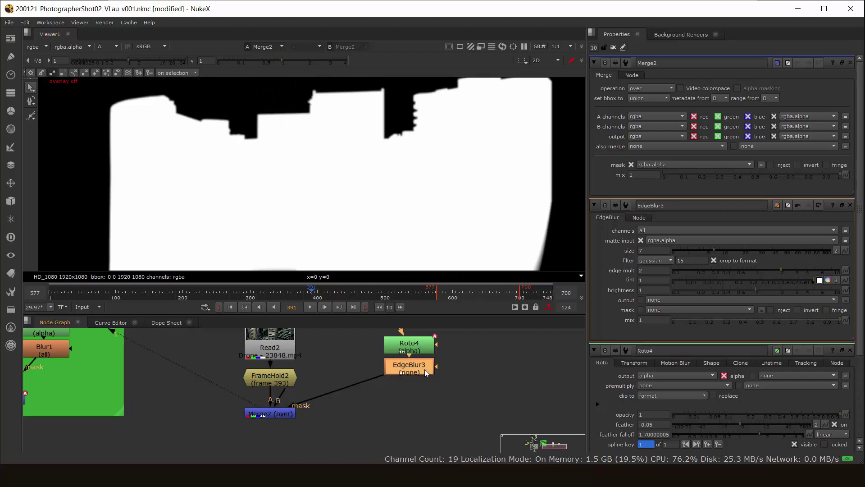
key(d)
key(d)
key(d)
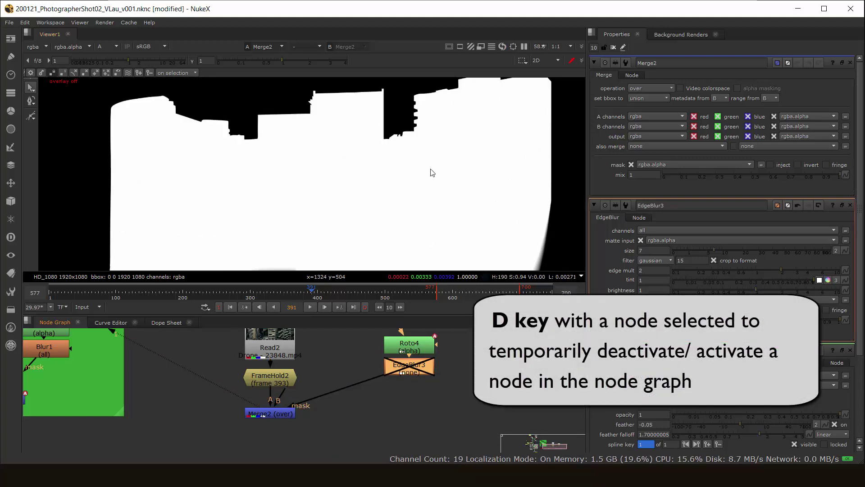
scroll(430, 166, up, 3)
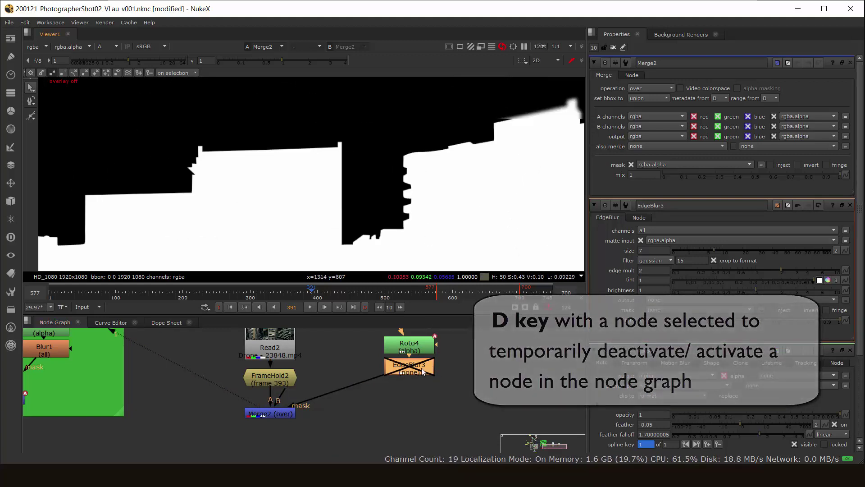
key(d)
scroll(535, 143, down, 2)
scroll(487, 133, down, 5)
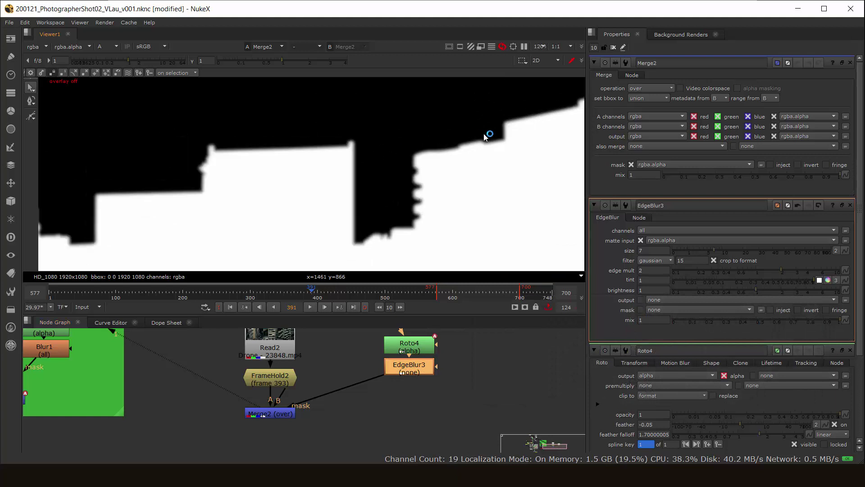
middle_drag(500, 196, 457, 189)
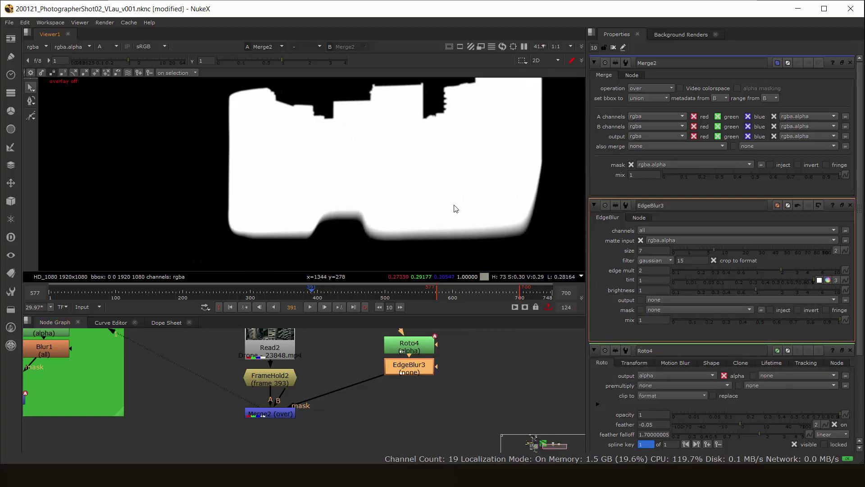
scroll(404, 213, up, 2)
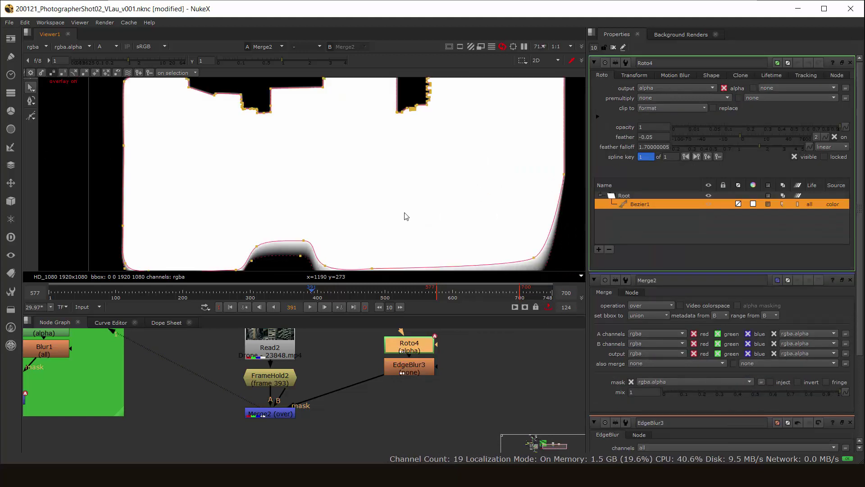
Step: Fit the full matte in the viewer and close all open node properties
middle_drag(404, 213, 421, 179)
key(f)
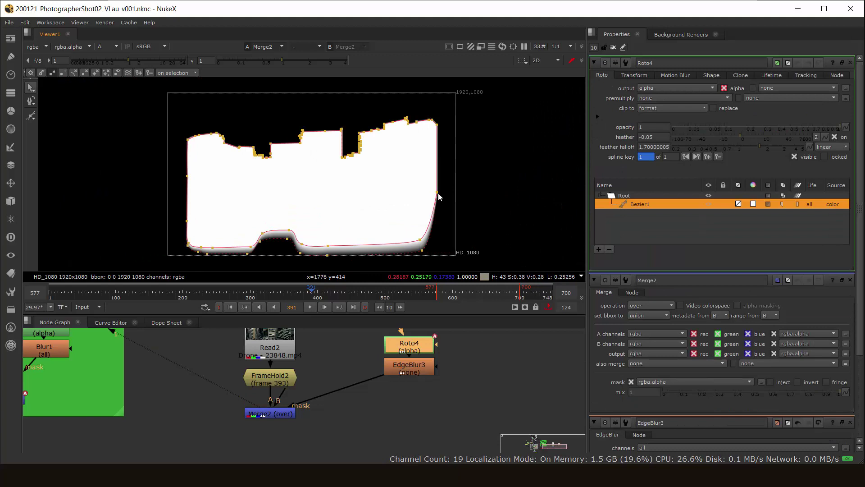
key(ctrl+alt+a)
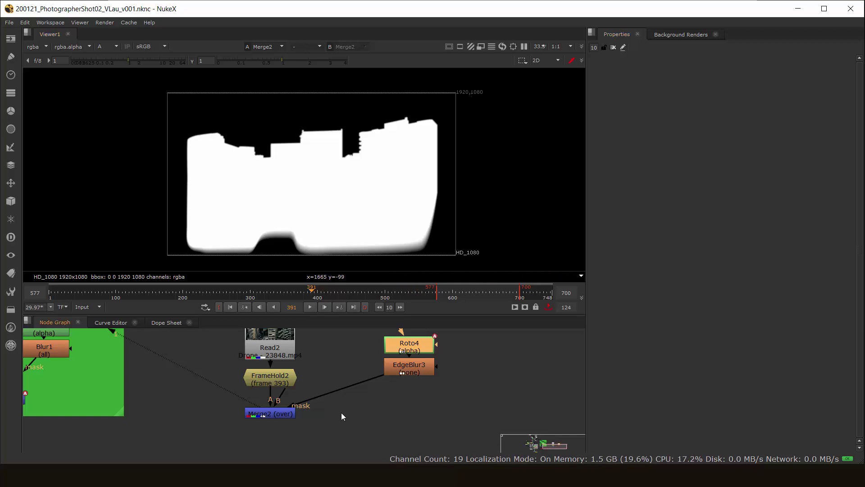
Step: Display the Read2 drone footage in colour in the viewer and go to frame 683
middle_drag(342, 413, 344, 434)
click(276, 368)
key(1)
key(a)
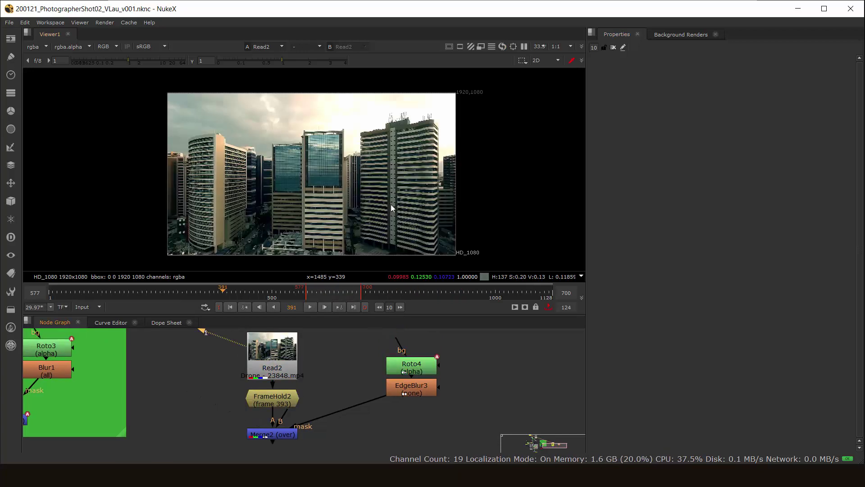
click(408, 294)
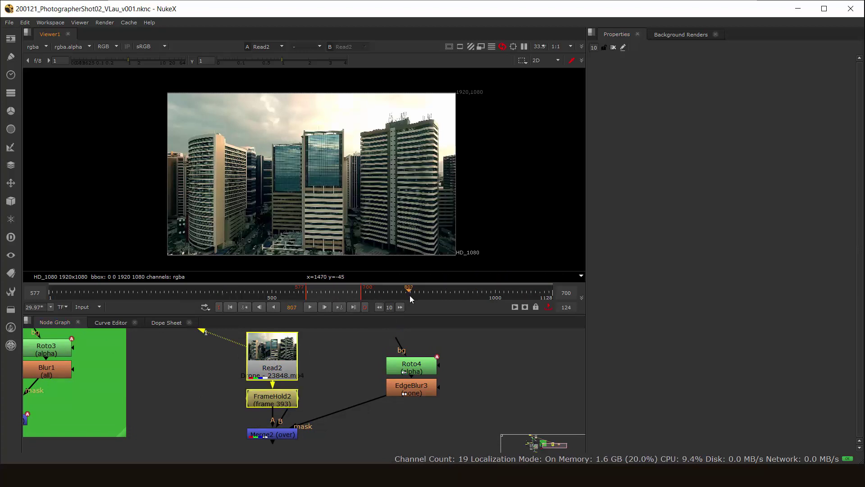
click(353, 296)
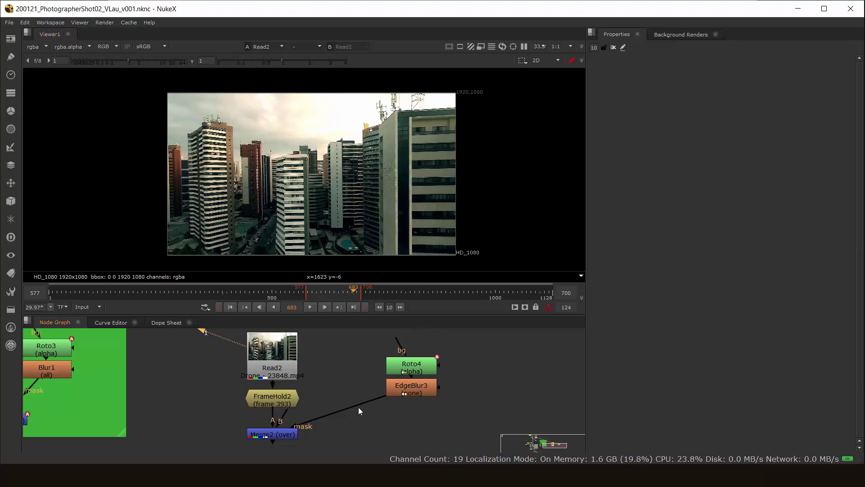
Step: Move the Read2 node upward to leave more space above FrameHold2
middle_drag(358, 407, 324, 423)
middle_drag(318, 368, 298, 400)
drag(222, 418, 225, 370)
middle_drag(235, 366, 237, 412)
Step: Add a second FrameHold node beside Read2, with its input connected to Read2
scroll(237, 412, up, 1)
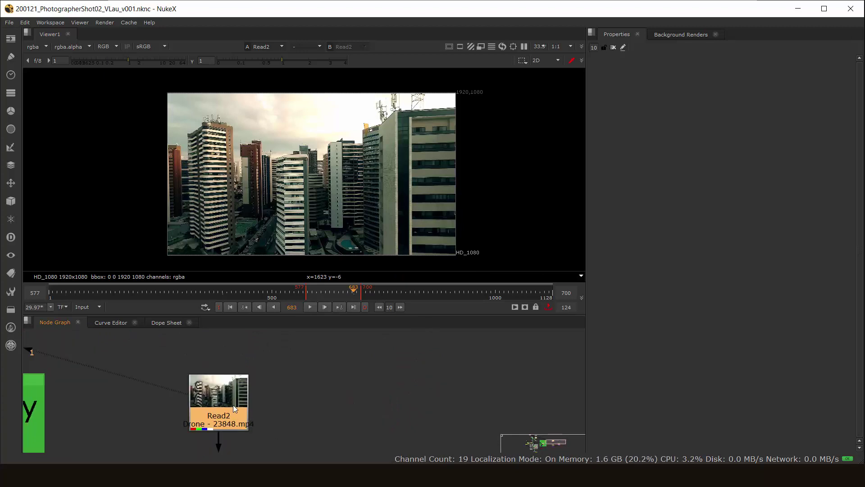
scroll(237, 412, down, 4)
click(274, 358)
key(Tab)
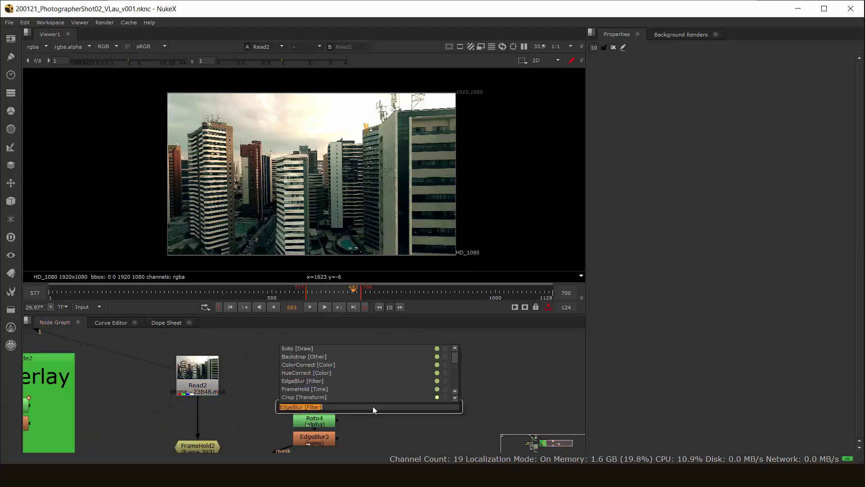
text(frame)
key(Return)
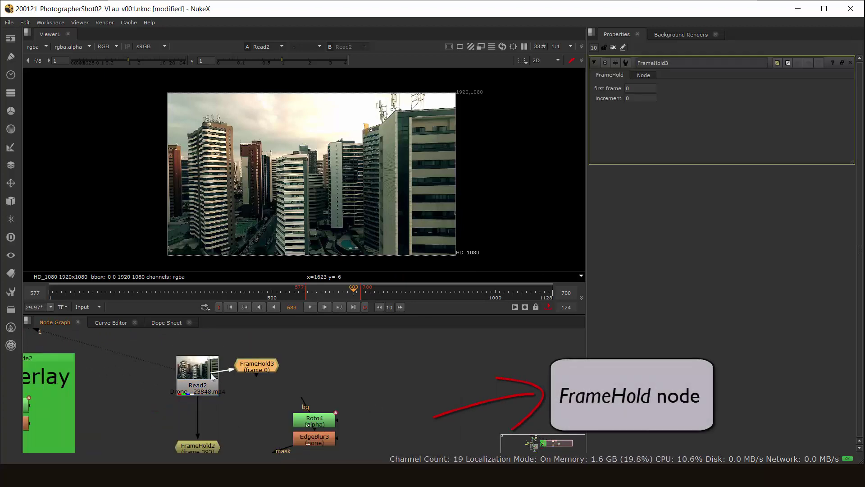
drag(261, 363, 268, 375)
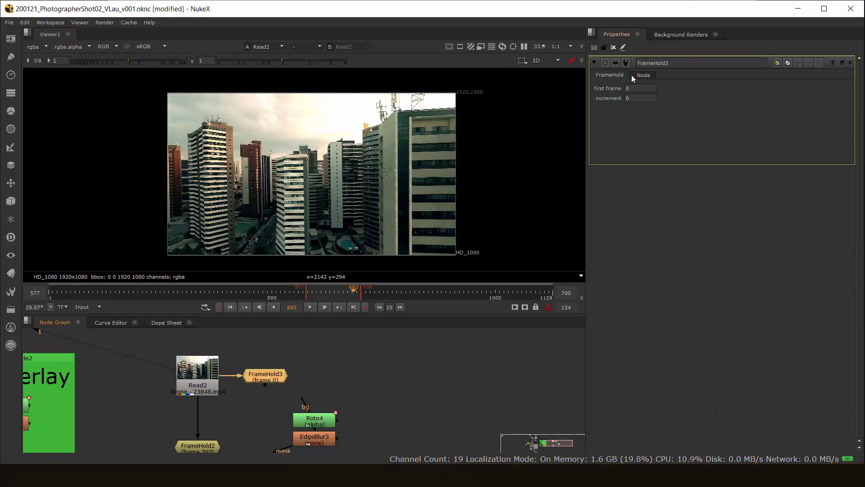
Step: Set the new FrameHold node's first frame to 683 and save the script
click(640, 88)
text(683)
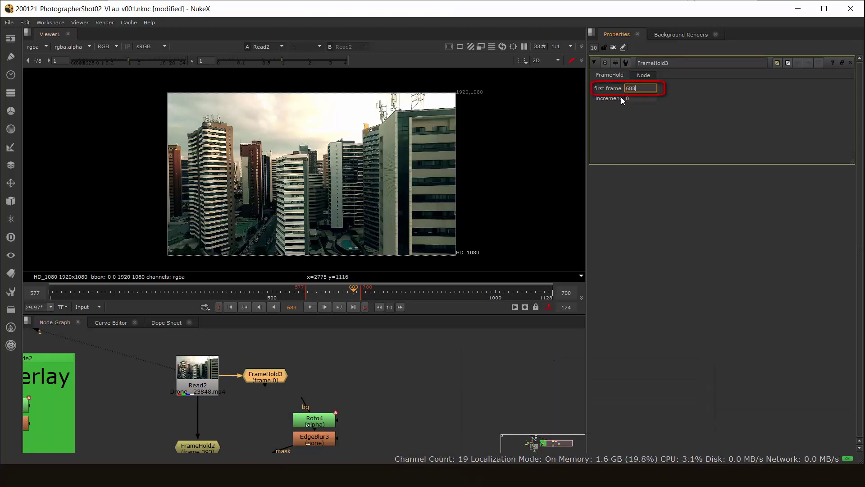
key(Return)
key(ctrl+s)
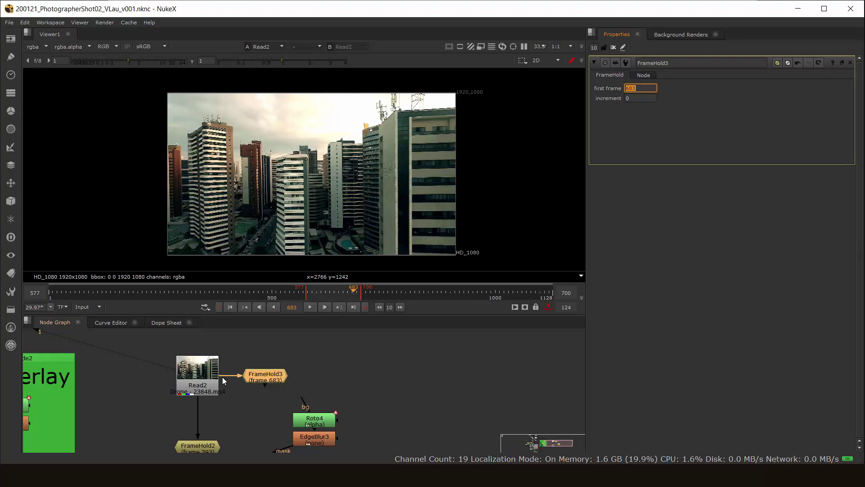
Step: Move the Roto4 and EdgeBlur3 nodes together closer to FrameHold2 and its Merge node
scroll(301, 358, down, 4)
middle_drag(336, 385, 360, 364)
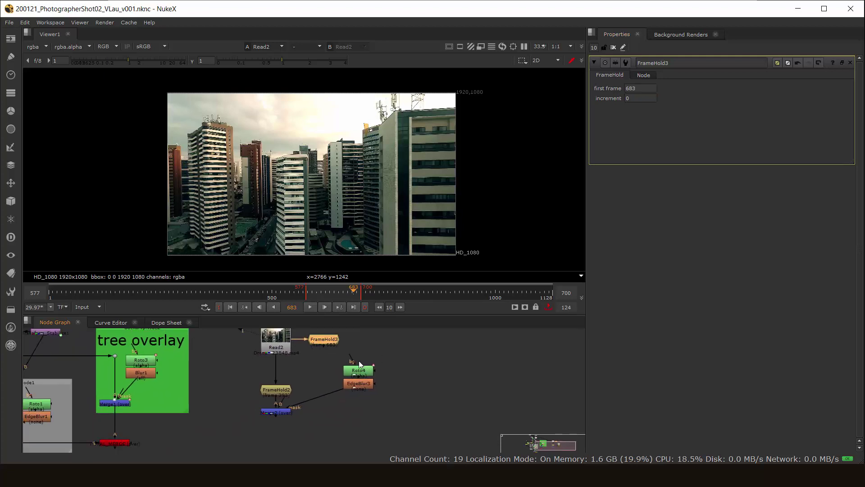
middle_drag(283, 337, 278, 376)
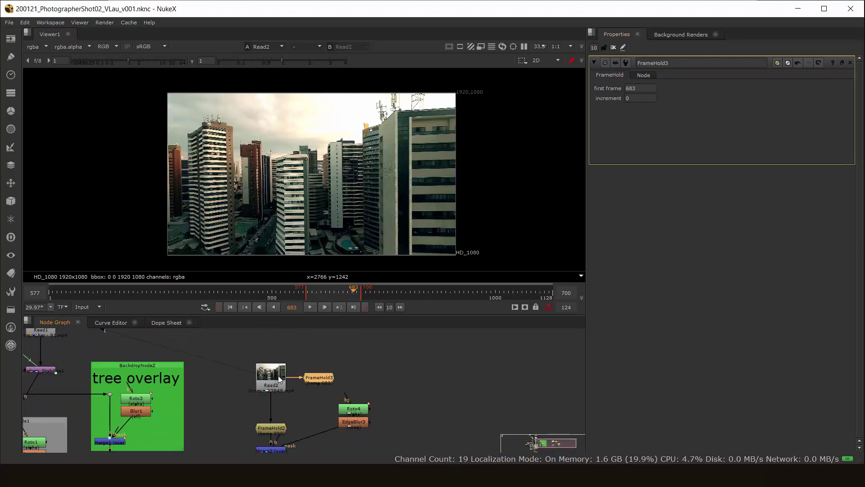
click(409, 380)
key(f)
scroll(412, 380, up, 4)
middle_drag(440, 397, 474, 344)
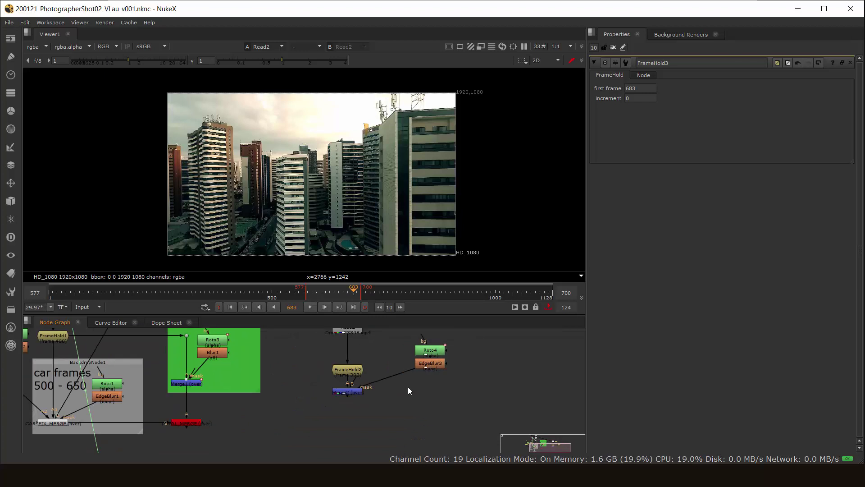
drag(468, 338, 390, 398)
drag(424, 362, 385, 374)
Step: Move FrameHold3 farther to the right of Read2 to make room for a second roto branch
middle_drag(401, 350, 375, 414)
drag(406, 383, 418, 382)
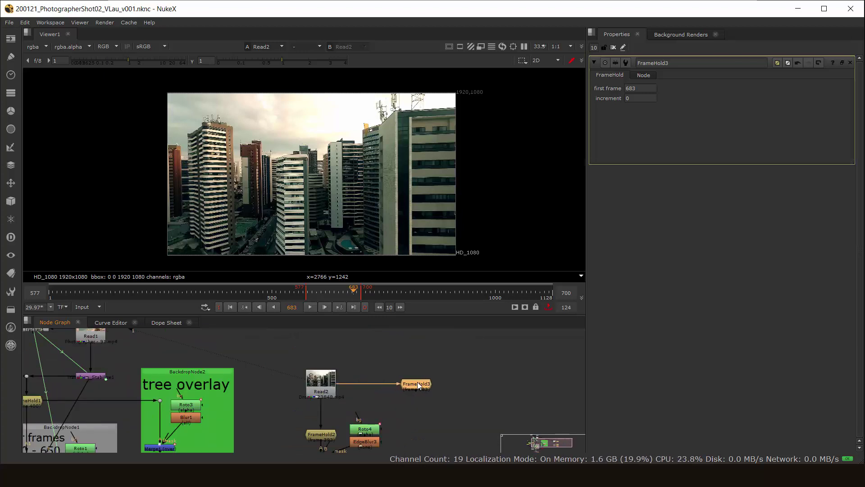
middle_drag(515, 412, 510, 383)
drag(401, 382, 321, 441)
click(411, 384)
drag(409, 384, 334, 440)
middle_drag(424, 355, 342, 354)
Step: Add a Roto node and place it to the right of FrameHold3, leaving it unconnected
key(Tab)
text(roto)
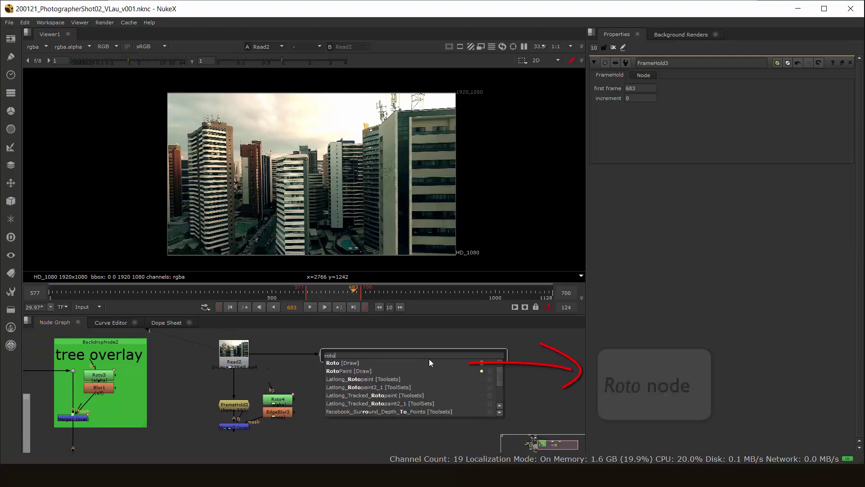
key(Return)
drag(409, 358, 397, 363)
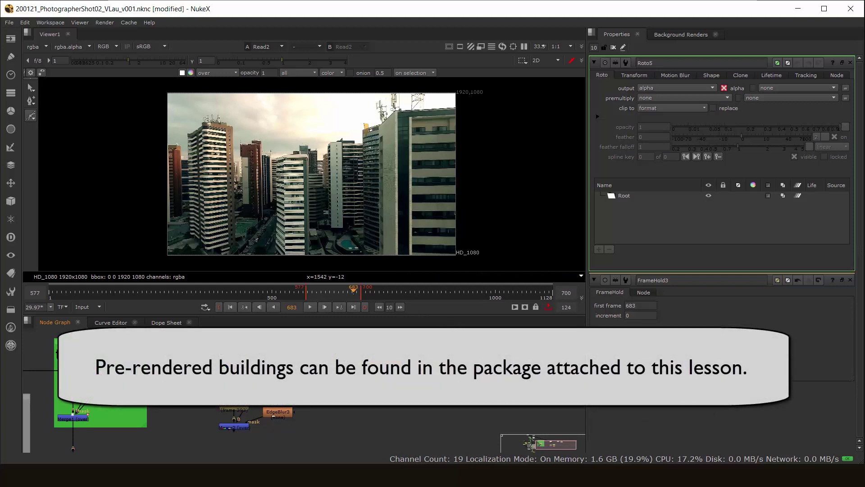
Step: Examine the building outlines in frame 683 of the drone footage for the next roto shape
scroll(393, 357, up, 2)
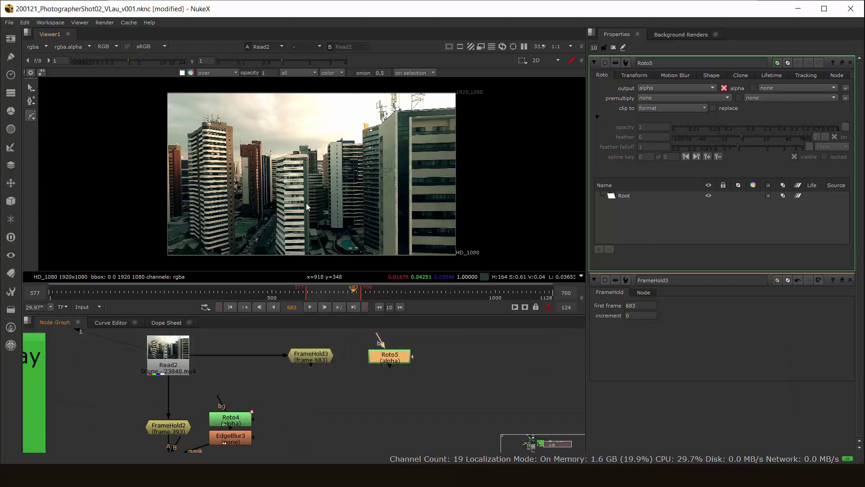
middle_drag(318, 201, 421, 198)
scroll(401, 185, up, 2)
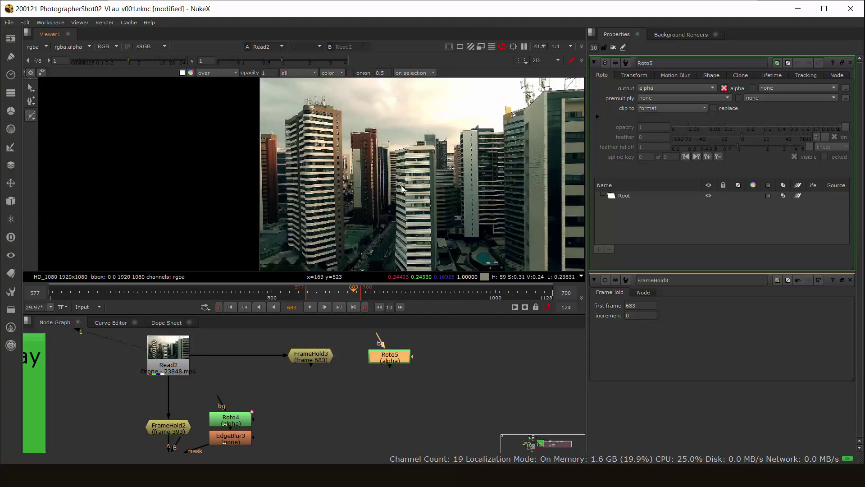
scroll(382, 210, up, 2)
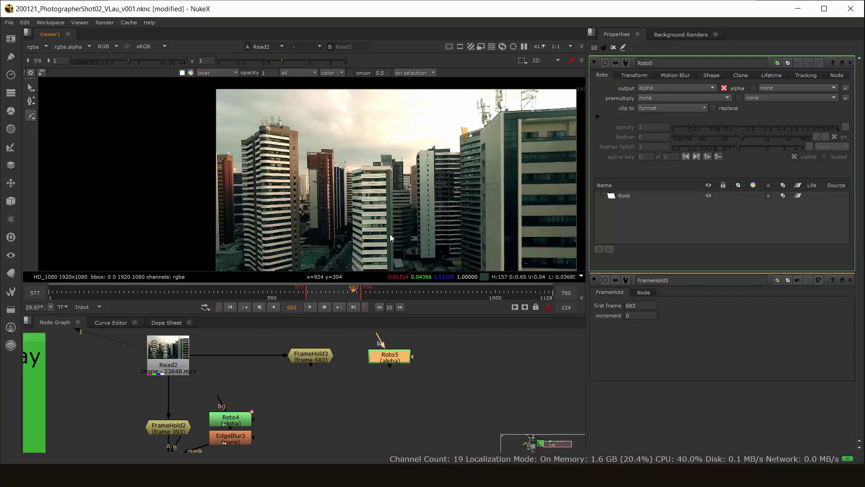
scroll(329, 206, down, 1)
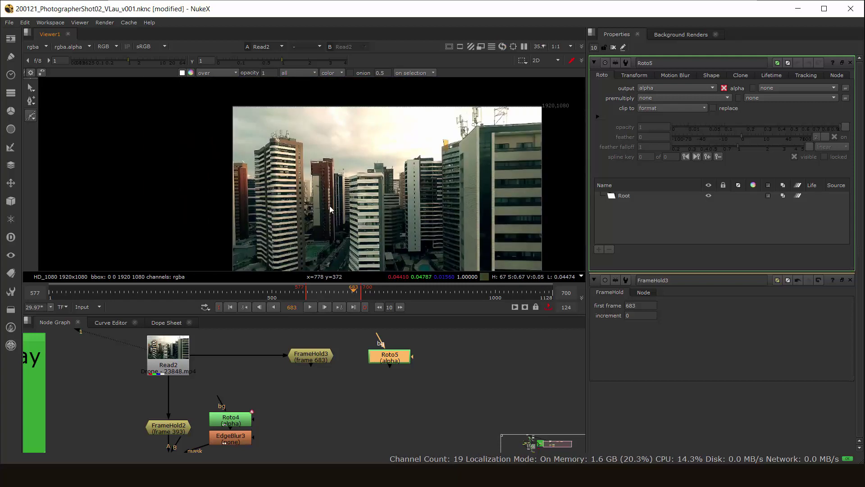
scroll(312, 197, up, 4)
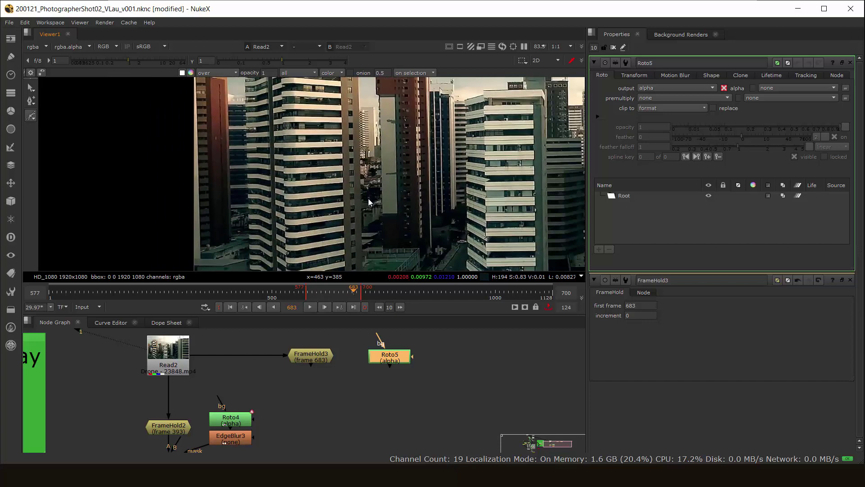
middle_drag(437, 205, 399, 209)
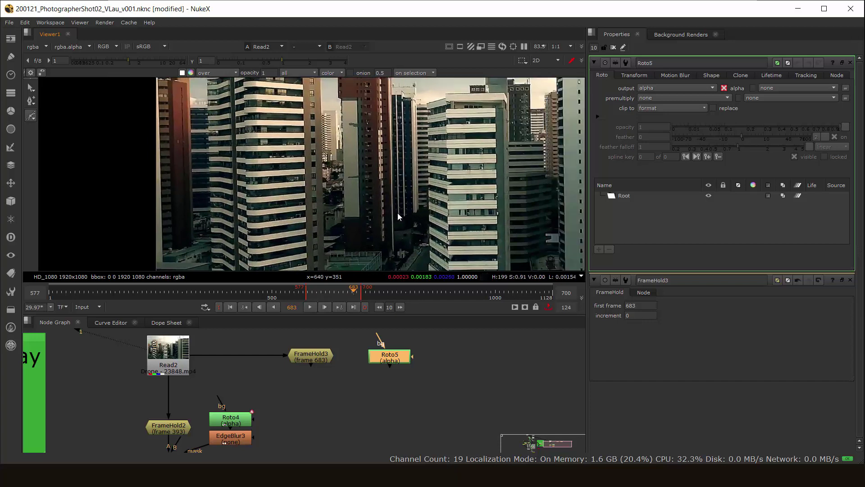
scroll(228, 138, up, 3)
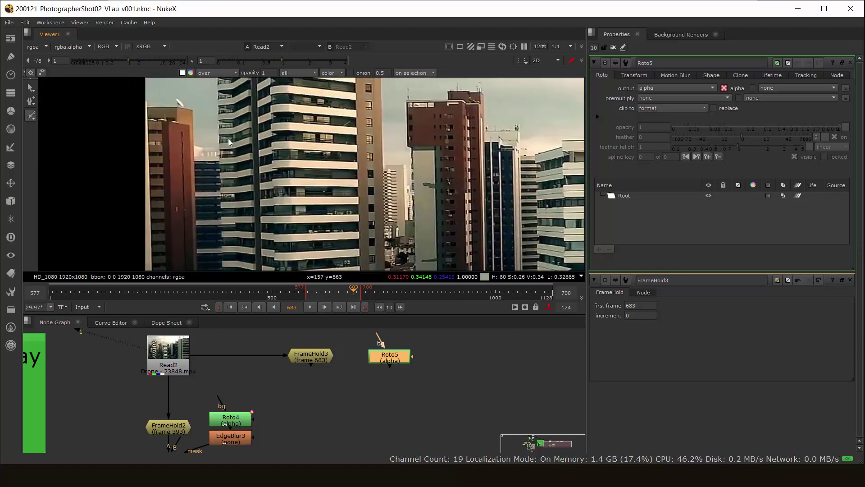
Step: Start a Bezier shape in Roto5, tracing the tall striped tower's outer left edge and stepped roofline up to its curved top corner
click(220, 134)
middle_drag(218, 107, 264, 189)
scroll(246, 206, up, 2)
click(247, 203)
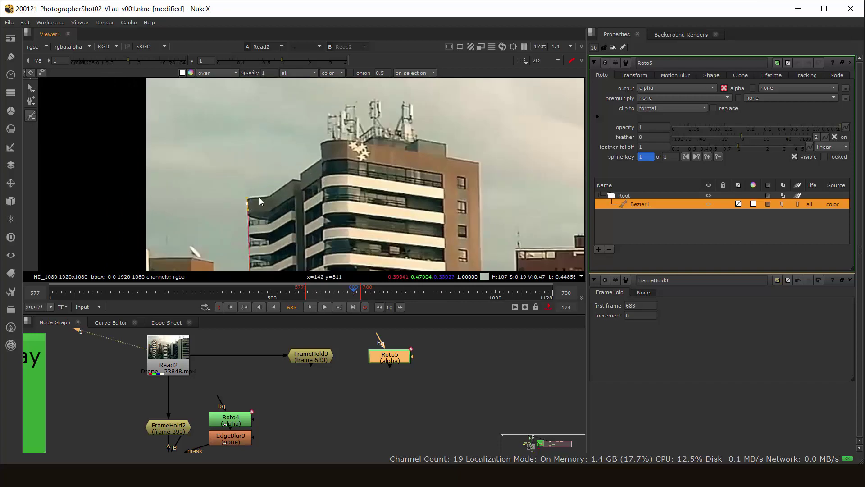
scroll(257, 197, up, 5)
click(291, 195)
click(383, 148)
click(382, 129)
click(442, 89)
middle_drag(441, 89, 375, 194)
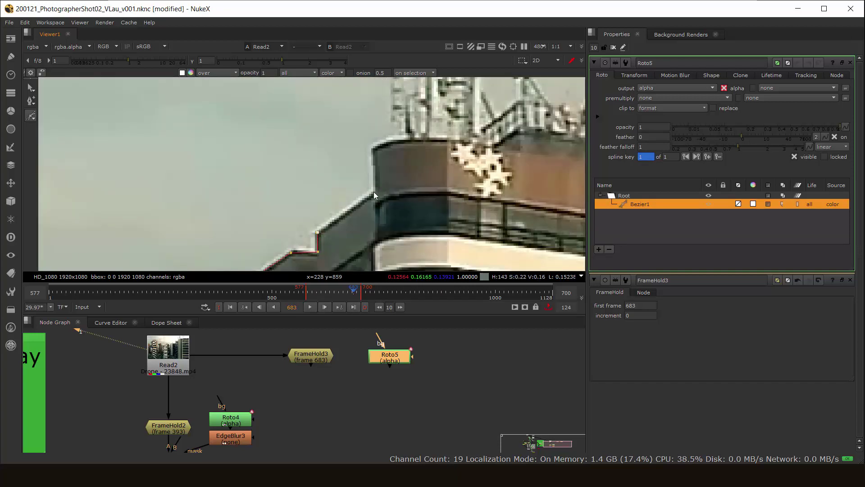
click(374, 152)
middle_drag(374, 152, 325, 216)
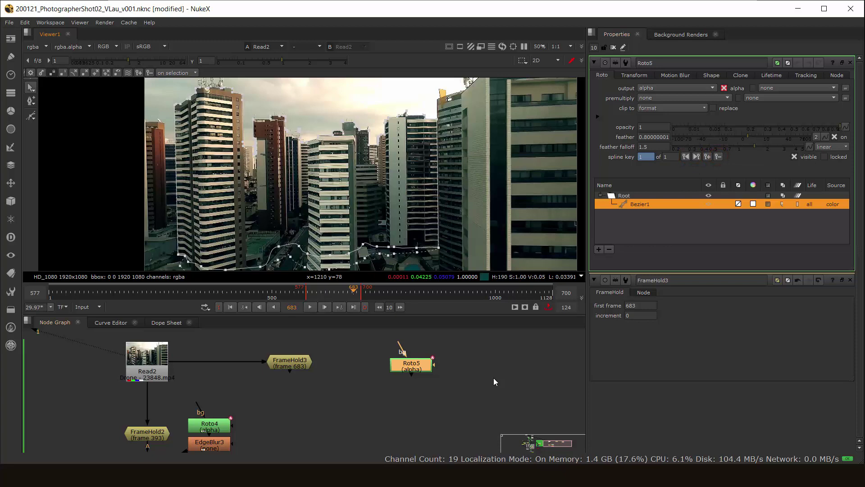
Step: Examine the feathered lower edge of the finished Roto5 shape around the tower bases and street
click(494, 377)
middle_drag(494, 378, 473, 385)
scroll(397, 232, up, 1)
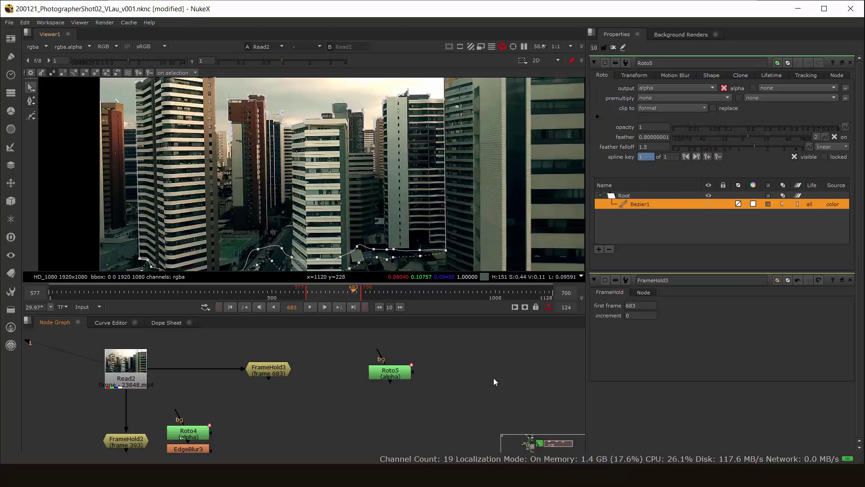
middle_drag(397, 232, 448, 127)
scroll(340, 198, up, 2)
middle_drag(341, 198, 363, 256)
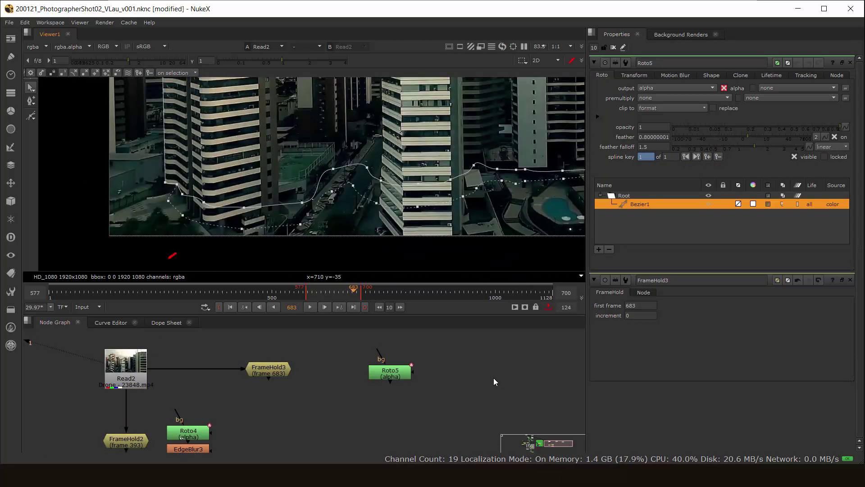
middle_drag(426, 183, 381, 186)
scroll(361, 203, up, 2)
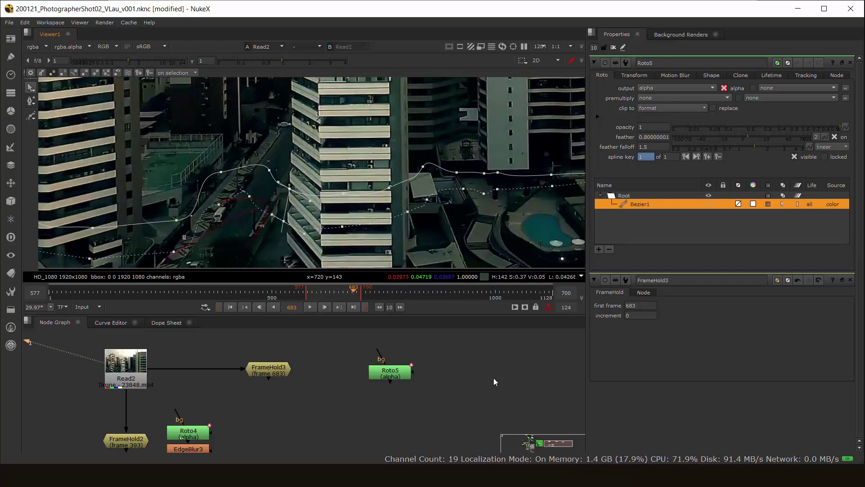
scroll(316, 223, down, 4)
middle_drag(435, 165, 415, 192)
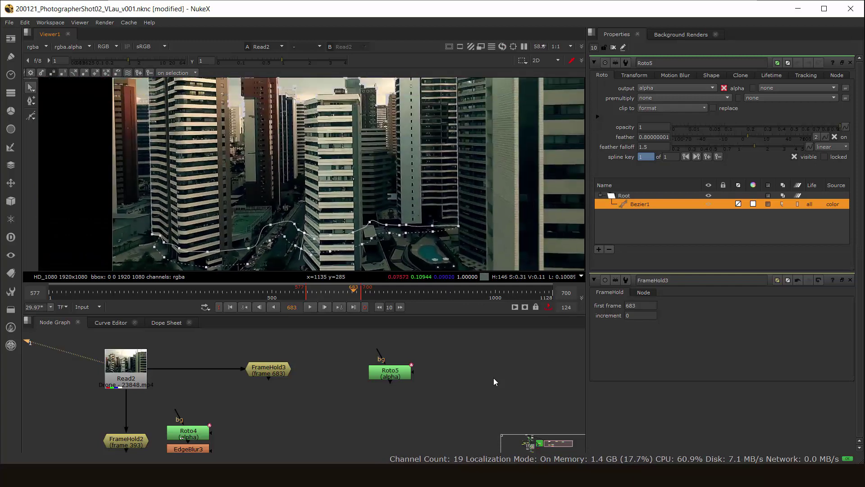
scroll(415, 192, down, 2)
middle_drag(459, 256, 426, 264)
mouse_move(406, 384)
middle_down()
mouse_move(425, 381)
mouse_move(411, 375)
mouse_move(430, 389)
mouse_move(438, 361)
middle_up()
scroll(429, 389, up, 2)
scroll(433, 383, down, 2)
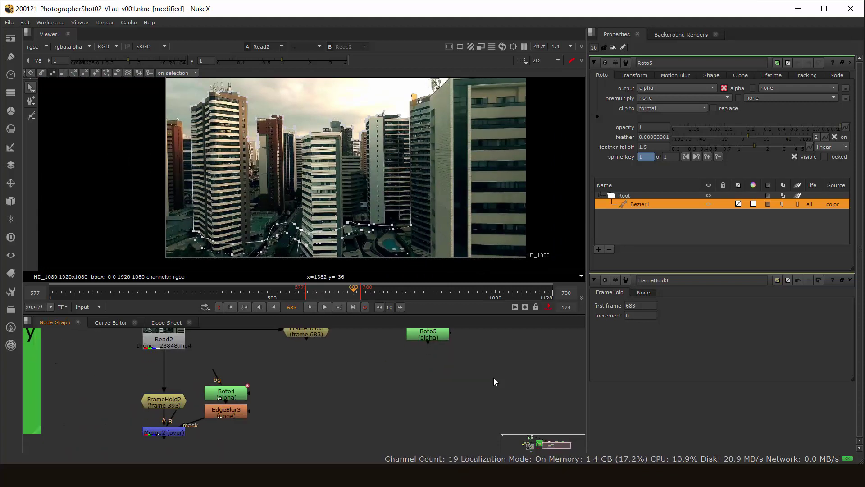
Step: Copy the EdgeBlur3 node and paste the duplicate directly beneath Roto5
click(225, 412)
middle_drag(316, 388, 304, 411)
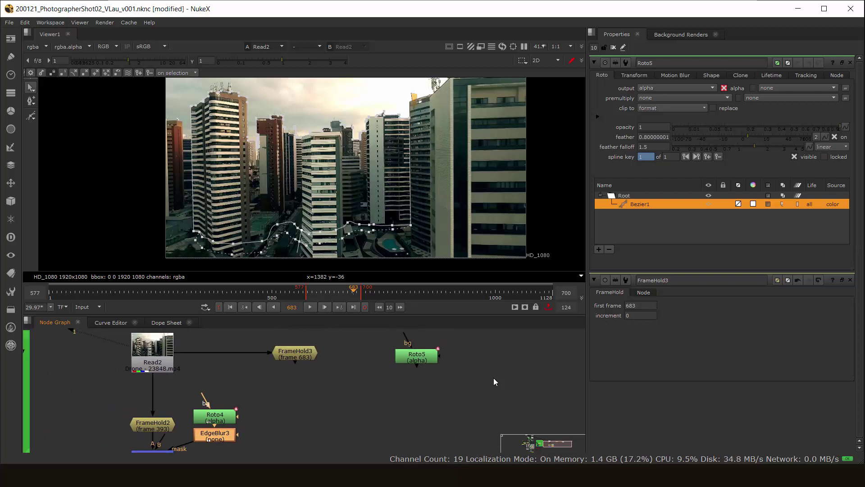
click(423, 359)
scroll(430, 366, up, 2)
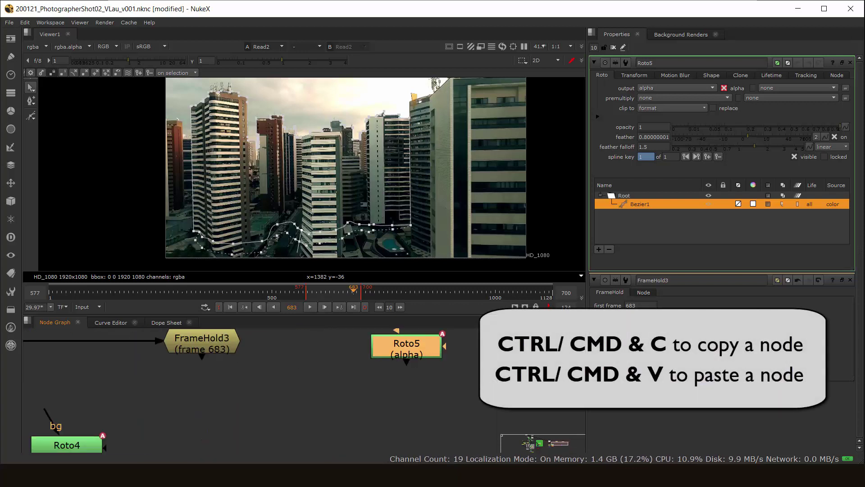
middle_drag(429, 365, 411, 399)
scroll(411, 400, down, 2)
key(ctrl+v)
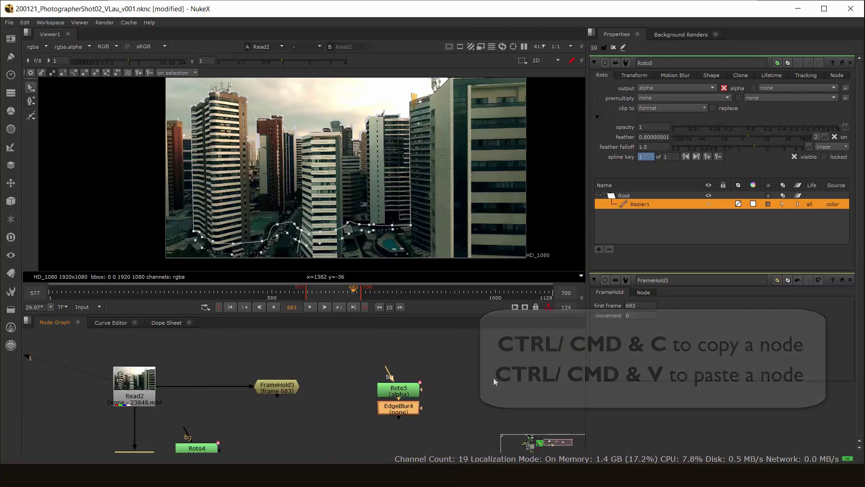
middle_drag(495, 381, 528, 344)
click(494, 381)
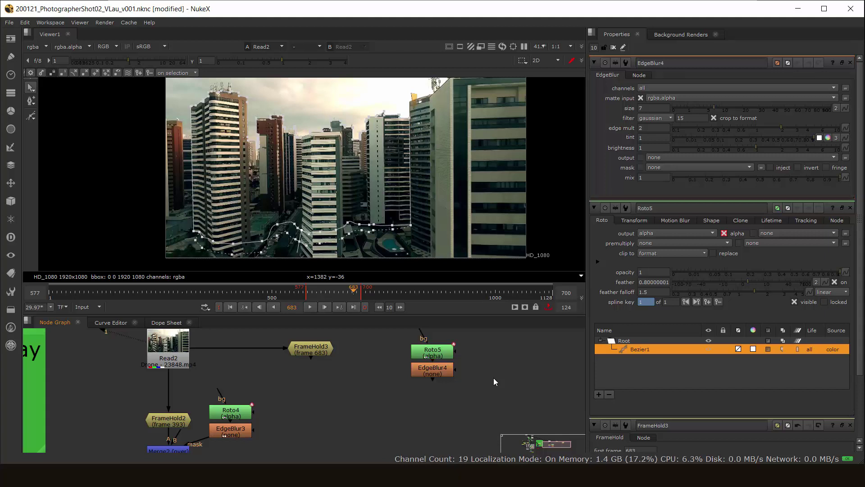
Step: Add a Merge node below, connecting its A input to FrameHold3 and its mask input to EdgeBlur4
key(m)
scroll(400, 400, up, 3)
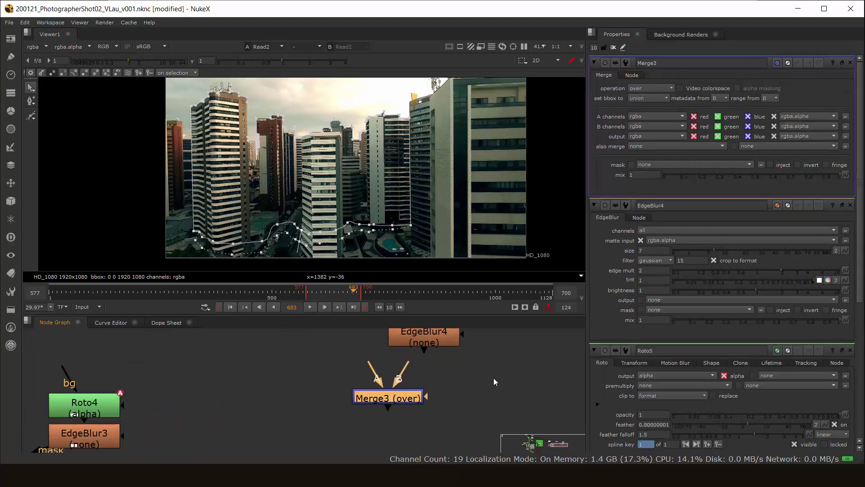
middle_drag(395, 399, 393, 431)
scroll(392, 431, down, 2)
drag(375, 409, 271, 363)
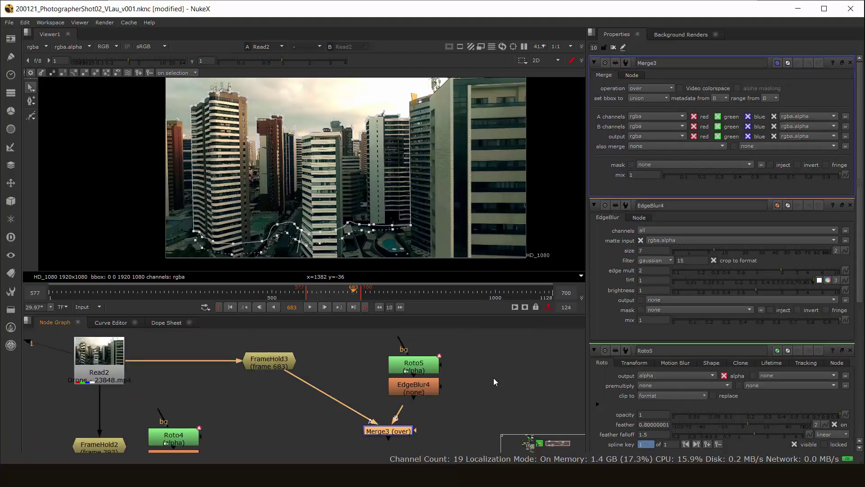
mouse_move(389, 432)
mouse_down()
mouse_move(355, 427)
mouse_move(416, 420)
mouse_move(424, 390)
mouse_up()
drag(367, 432, 367, 427)
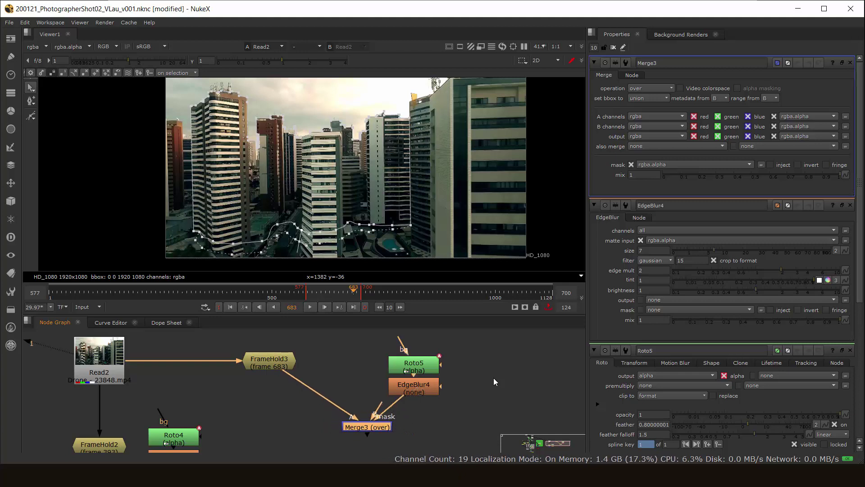
Step: View the cut-out buildings and their alpha through the new Merge node with all node properties closed
key(1)
click(494, 377)
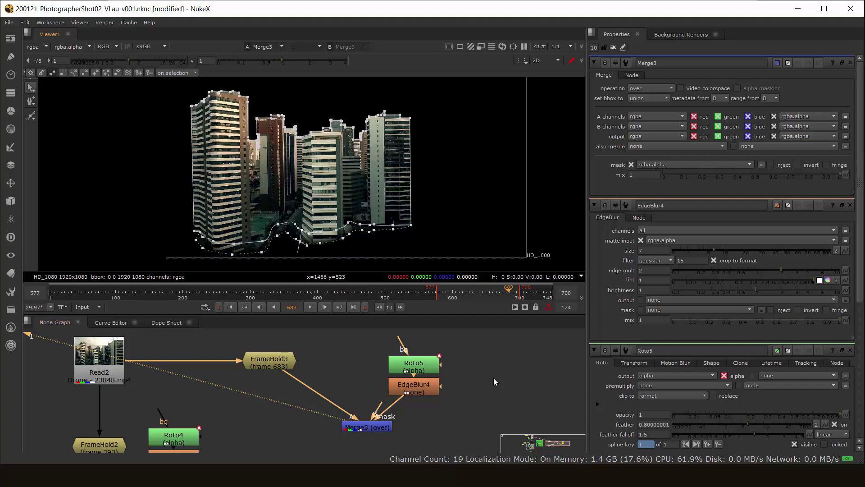
middle_drag(553, 160, 574, 161)
click(367, 427)
click(612, 48)
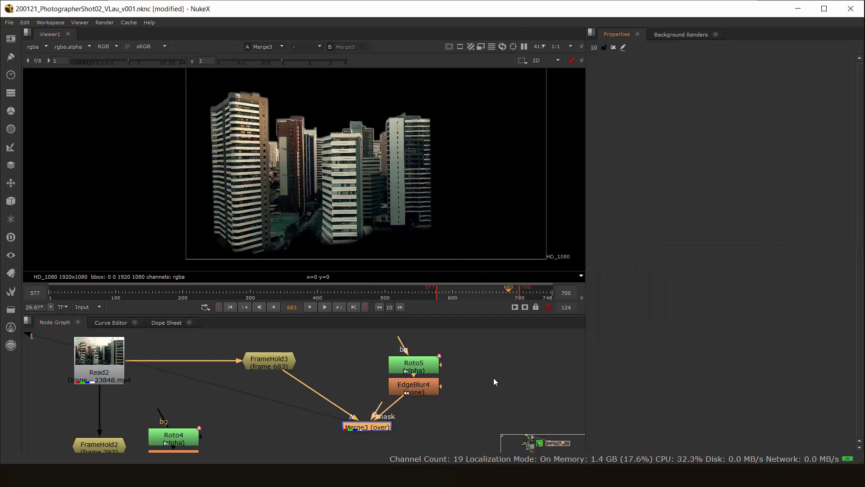
key(a)
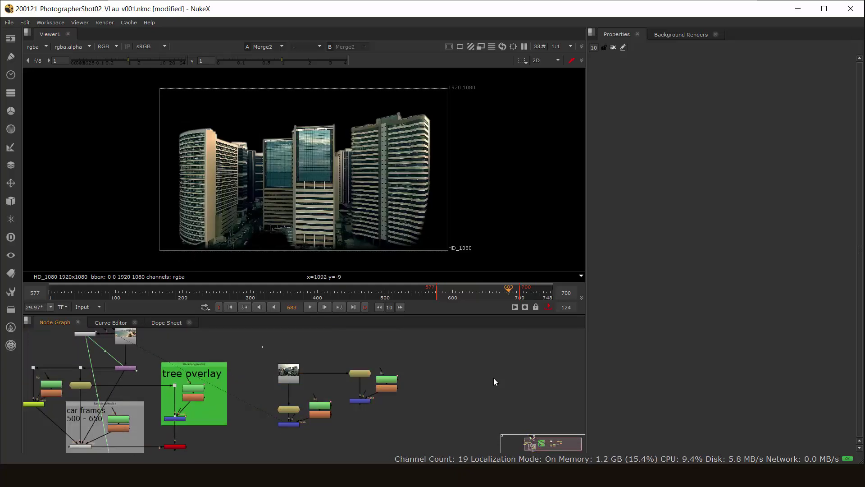
Step: Create a Backdrop node around Read2 and both building roto branches, including their frame holds and merges
click(494, 377)
scroll(494, 377, up, 2)
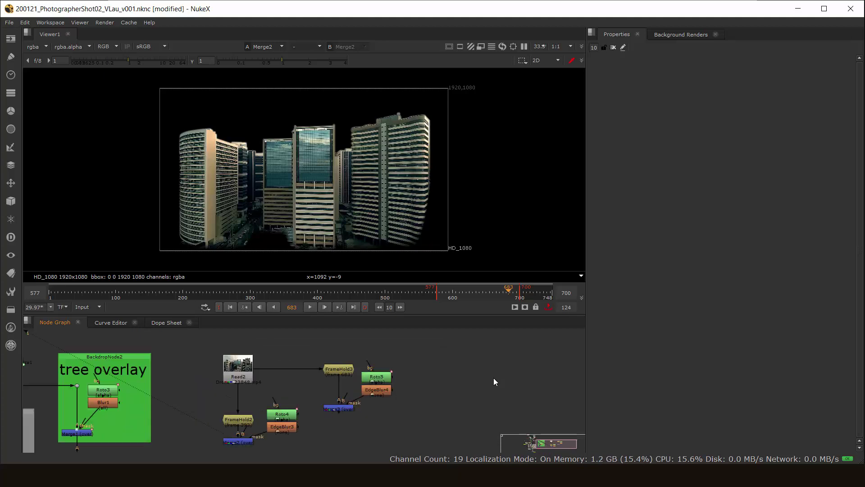
drag(190, 336, 359, 410)
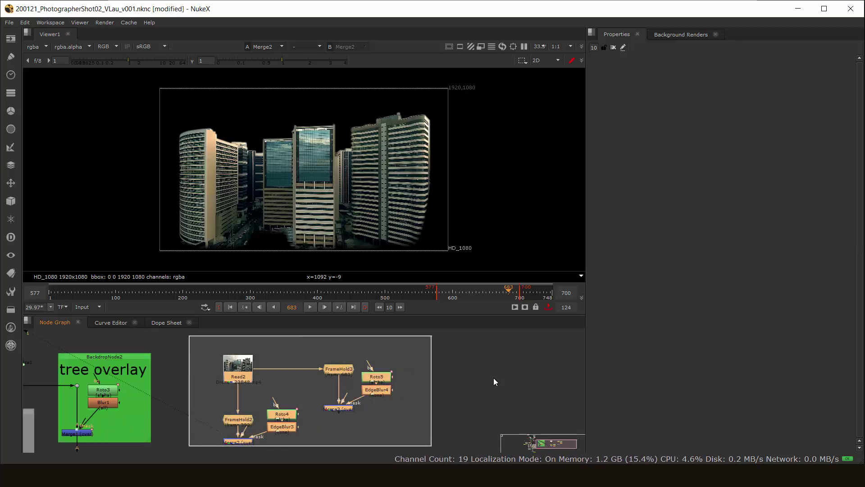
key(Tab)
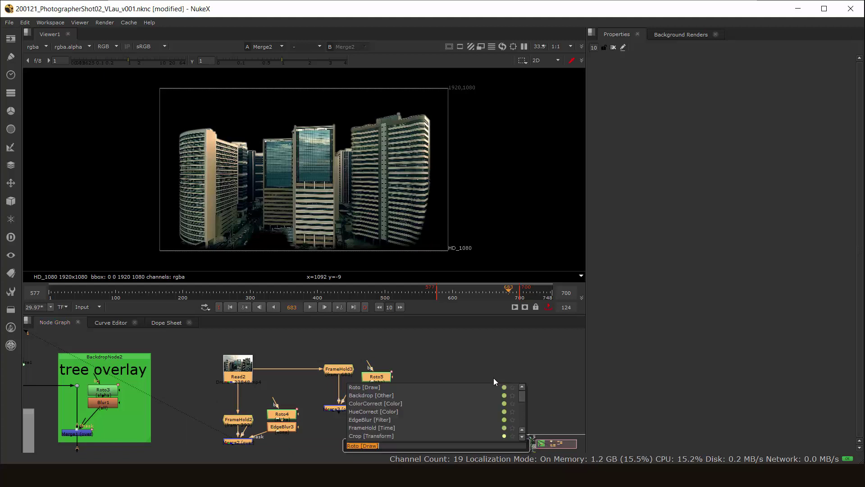
text(back)
key(Down)
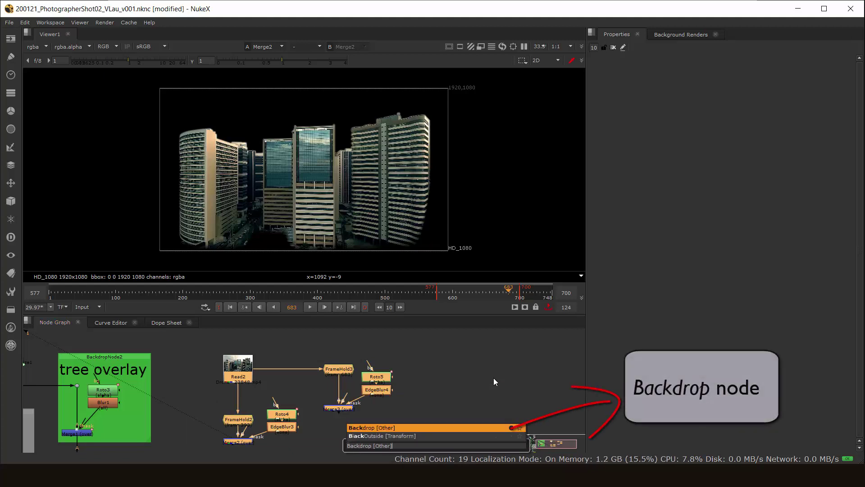
key(Return)
key(f)
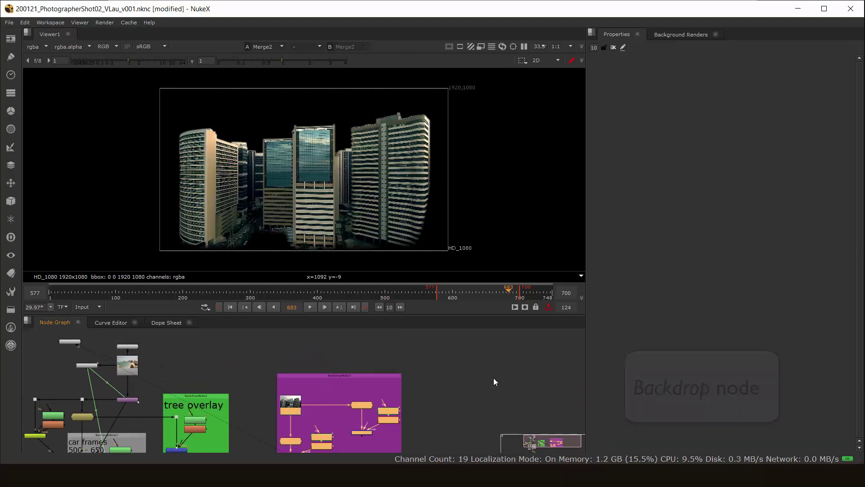
Step: Label the new backdrop "buildings set ext" and change its tile colour to light cyan
double_click(349, 383)
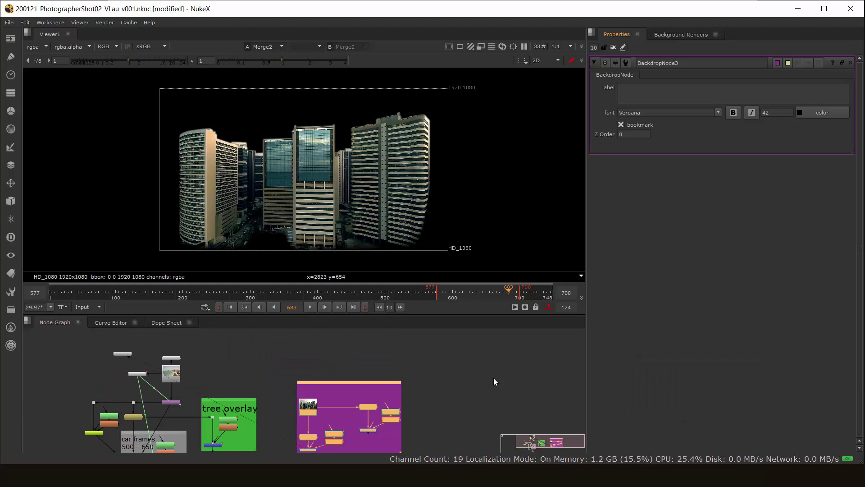
text(buildings set ext)
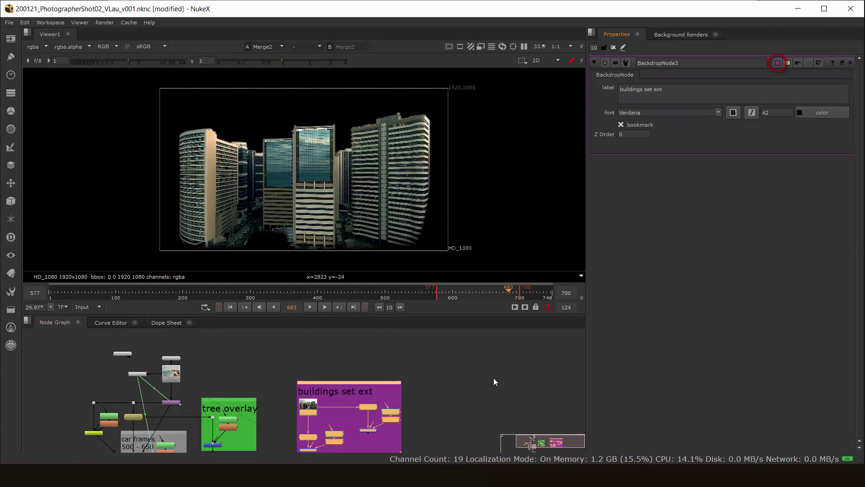
click(777, 63)
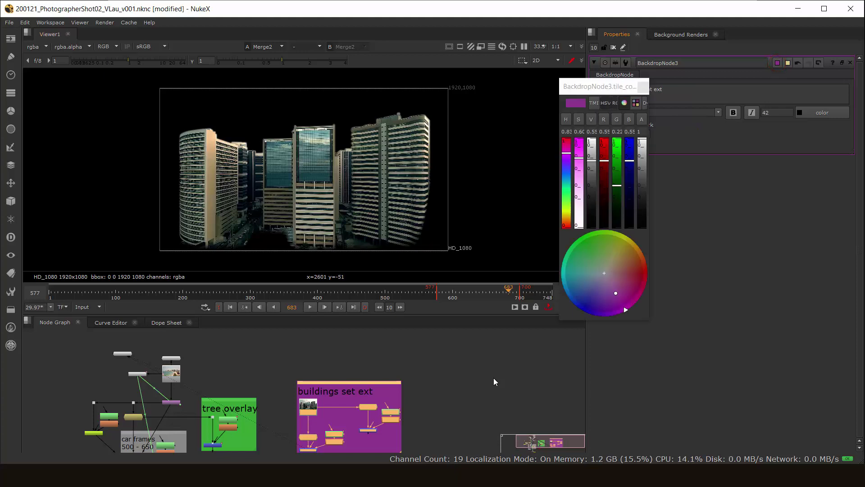
drag(626, 310, 640, 296)
drag(592, 161, 592, 139)
mouse_move(624, 285)
mouse_down()
mouse_move(574, 277)
mouse_move(591, 275)
mouse_up()
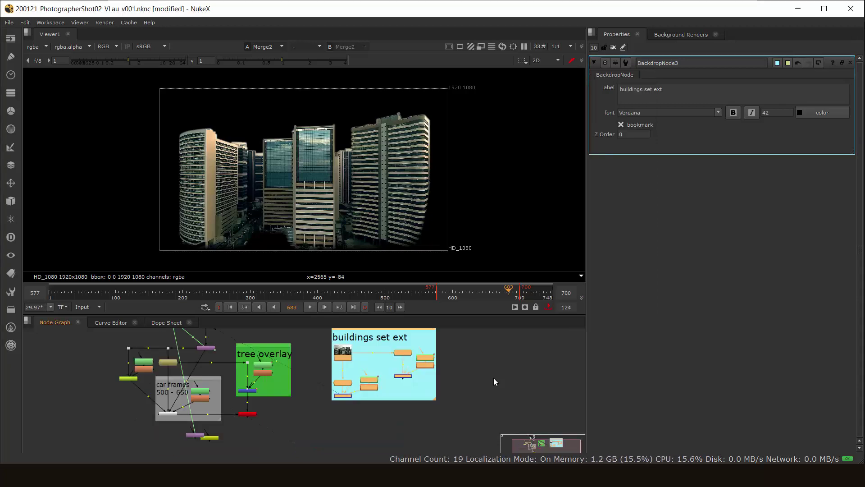
Step: Save the script and move the buildings set ext backdrop with its nodes to the lower left of the car frames backdrop
key(ctrl+s)
scroll(411, 391, down, 3)
scroll(239, 336, up, 5)
scroll(295, 374, down, 2)
drag(455, 356, 146, 426)
middle_drag(146, 427, 267, 358)
drag(267, 359, 287, 368)
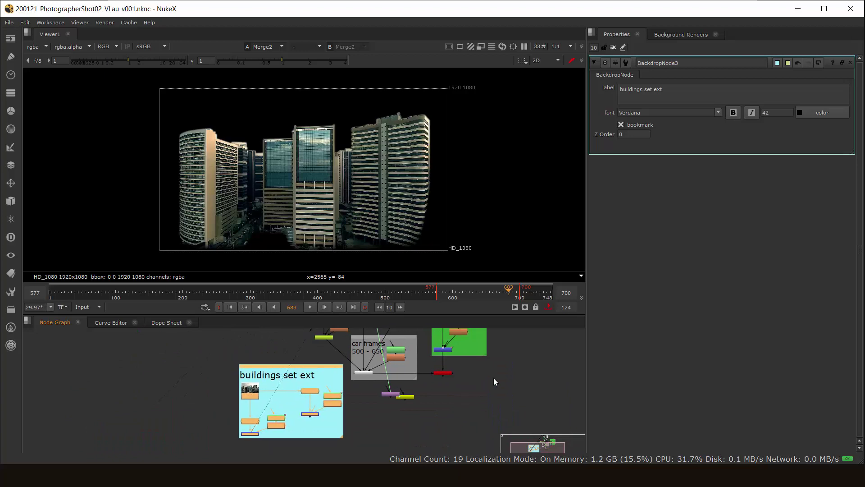
Step: Move the Transform_MatchMove and Write1 nodes farther down and to the right, away from the car frames backdrop
scroll(432, 405, up, 4)
drag(378, 386, 421, 398)
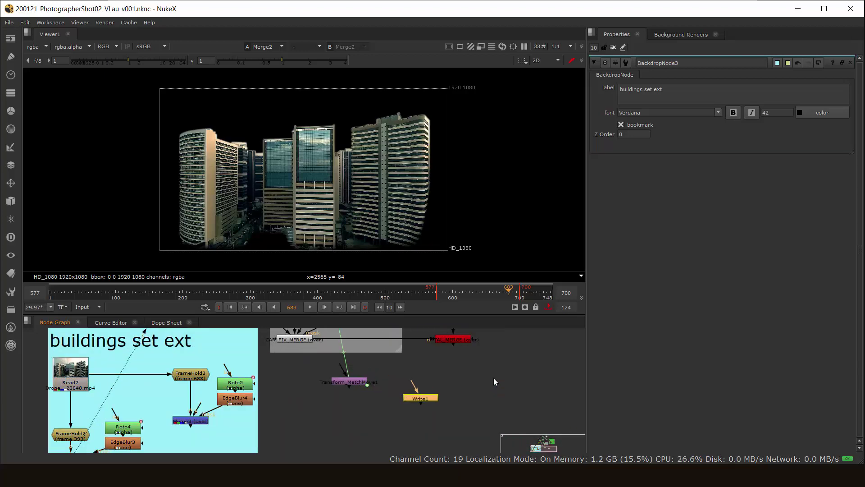
mouse_move(349, 381)
mouse_down()
mouse_move(367, 392)
mouse_move(384, 385)
mouse_up()
mouse_move(439, 375)
mouse_down()
mouse_move(399, 407)
mouse_move(345, 427)
mouse_up()
drag(338, 359, 465, 417)
drag(383, 384, 497, 430)
scroll(497, 430, down, 2)
middle_drag(497, 430, 494, 467)
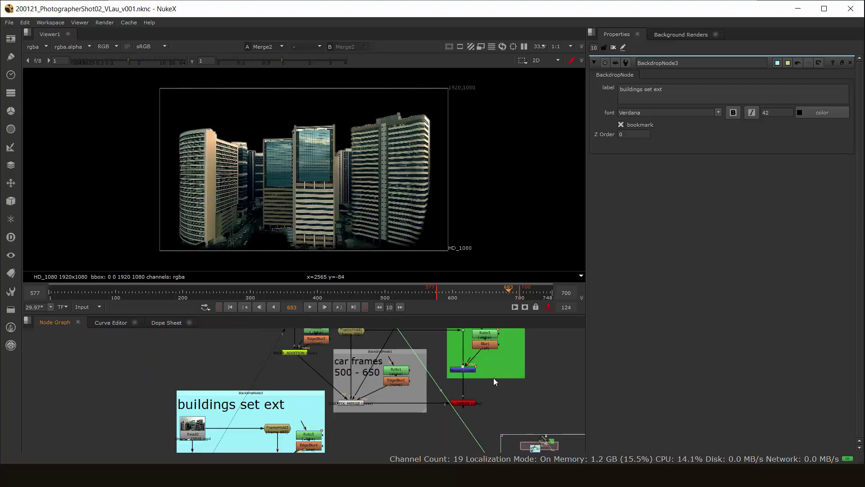
Step: Nudge the buildings set ext backdrop and its nodes closer beside the car frames backdrop
drag(308, 393, 301, 372)
scroll(327, 396, up, 2)
scroll(376, 415, down, 1)
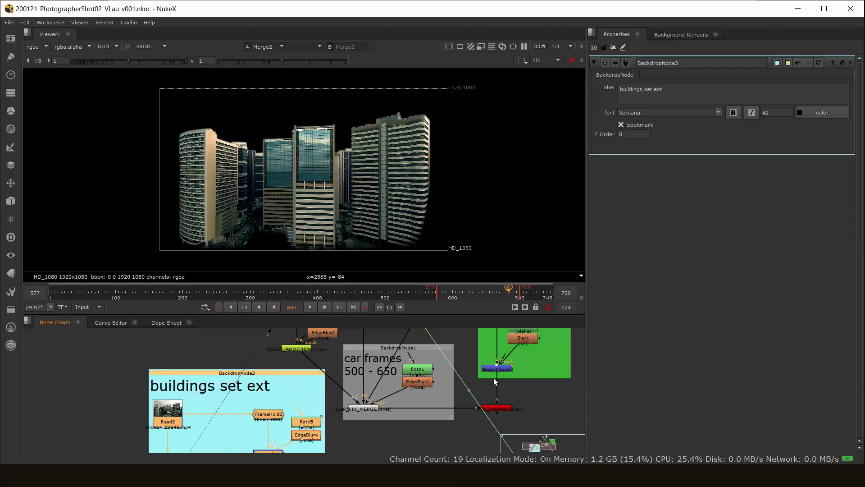
middle_drag(376, 415, 299, 373)
drag(160, 332, 166, 344)
Step: Move the red merge node directly below CAR_FIX_MERGE, leaving space under the car frames backdrop
scroll(418, 373, up, 2)
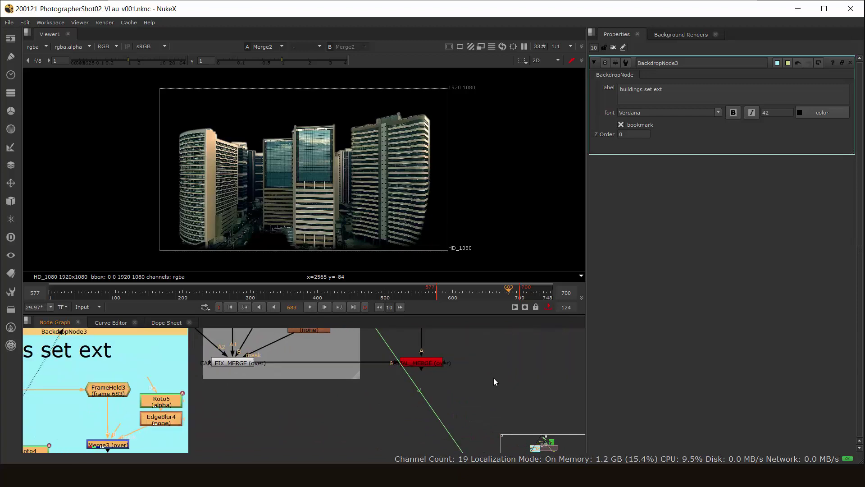
scroll(418, 374, down, 4)
drag(419, 369, 325, 436)
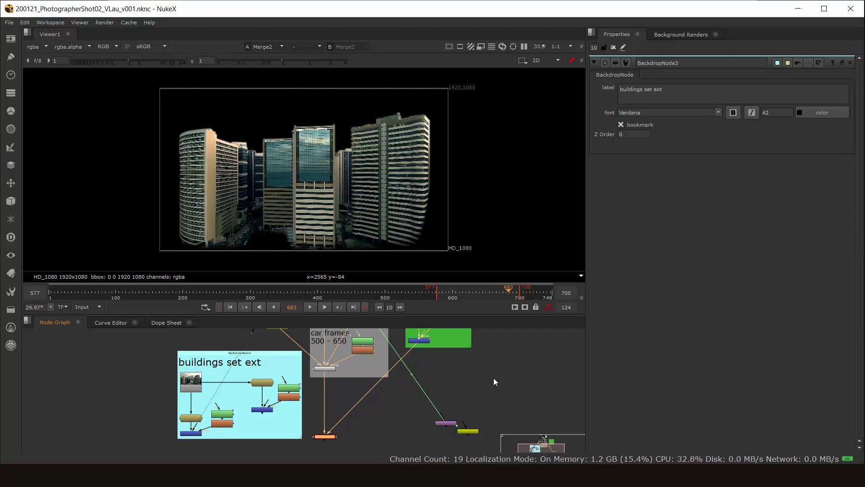
Step: Insert a Dot in the red merge's A connection and place it directly beneath the tree overlay's Merge node
middle_drag(422, 332, 393, 335)
scroll(391, 391, up, 2)
scroll(372, 392, down, 1)
middle_drag(371, 392, 366, 369)
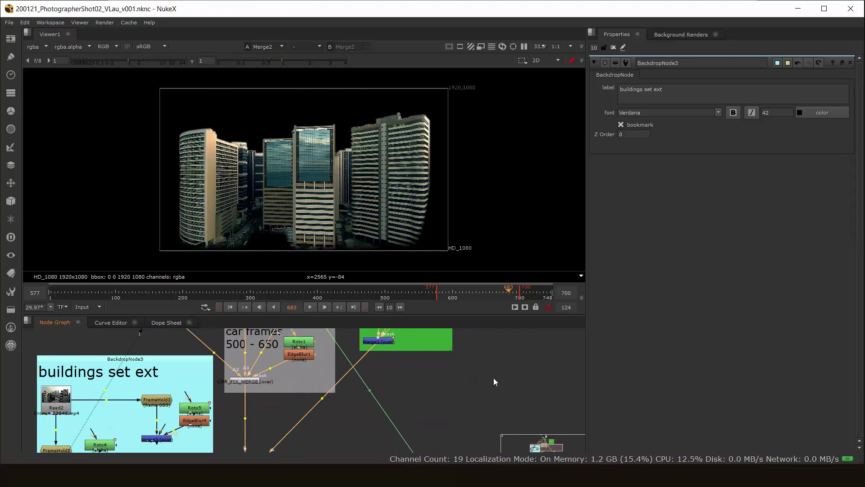
ctrl+drag(322, 397, 378, 423)
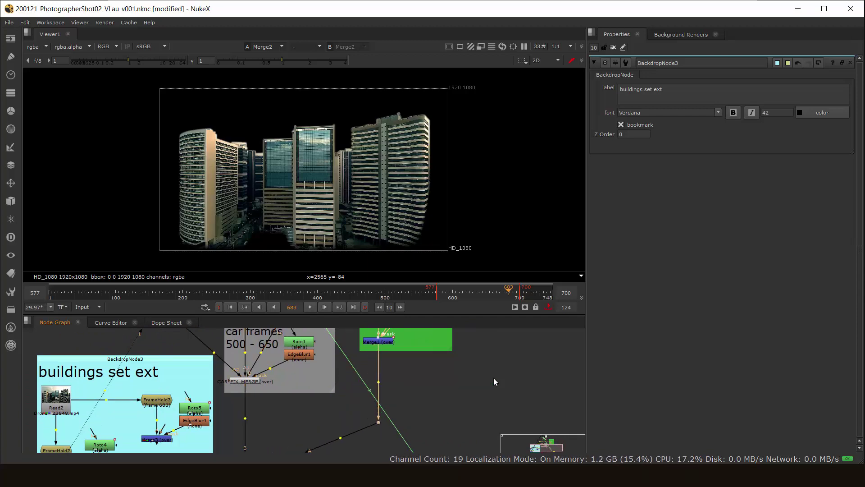
Step: Move the Dot beneath the tree overlay down level with the red TOTAL_MERGE node so its A connection runs straight
middle_drag(378, 423, 410, 379)
drag(411, 379, 411, 433)
drag(411, 315, 410, 128)
middle_drag(410, 225, 399, 356)
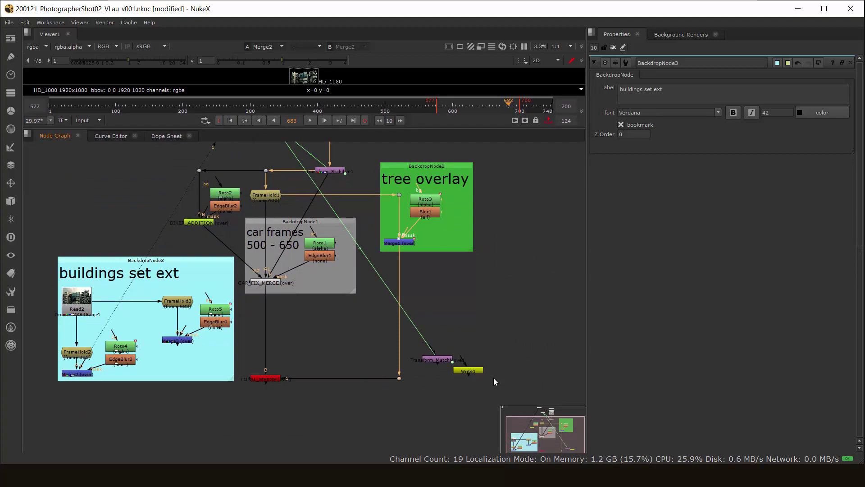
middle_drag(399, 266, 442, 270)
scroll(450, 266, up, 2)
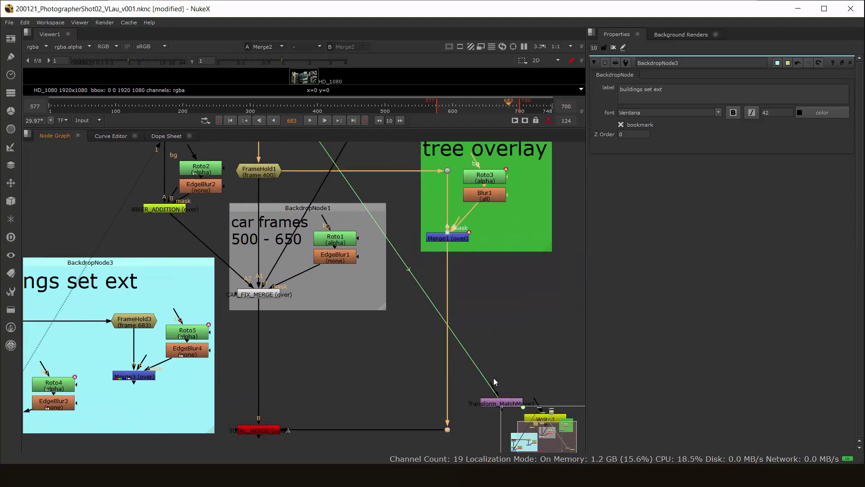
scroll(283, 329, down, 2)
middle_drag(282, 328, 324, 337)
Step: Display the output of the TOTAL_MERGE node in the viewer, restoring a larger viewer area above the node graph
click(307, 411)
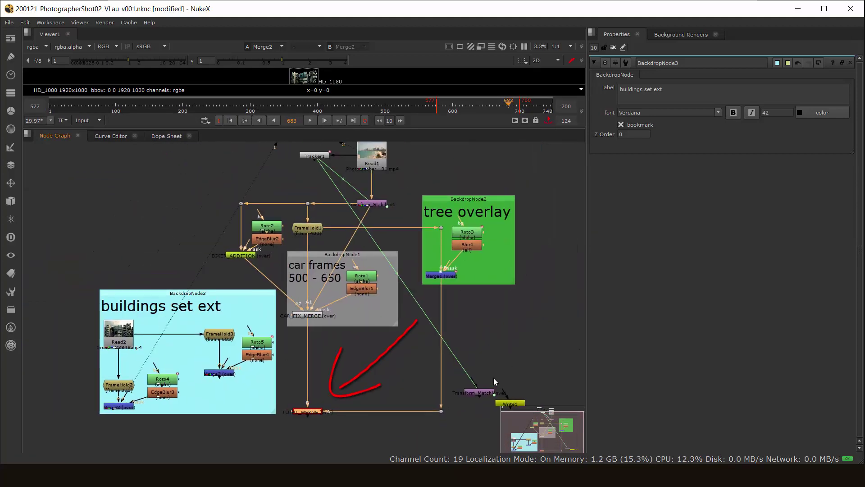
drag(408, 128, 409, 271)
scroll(487, 419, down, 1)
middle_drag(487, 420, 472, 301)
key(1)
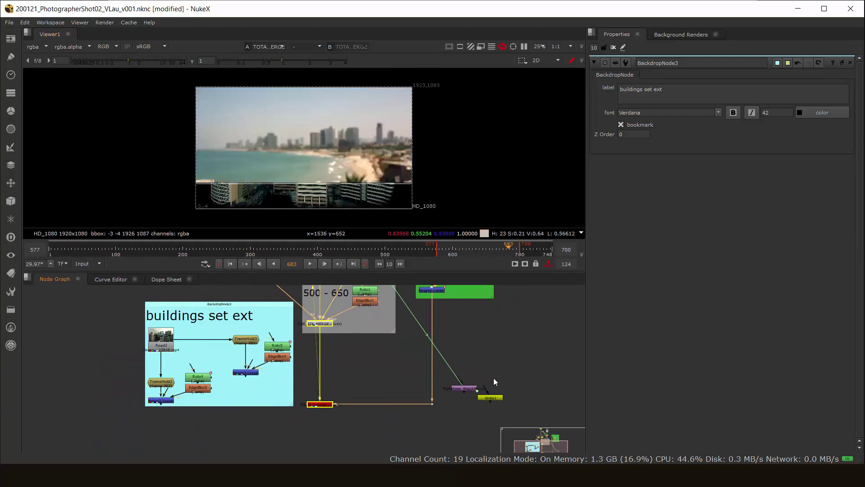
Step: Go to frame 660 and set the viewer's timeline range to Global
drag(439, 249, 479, 249)
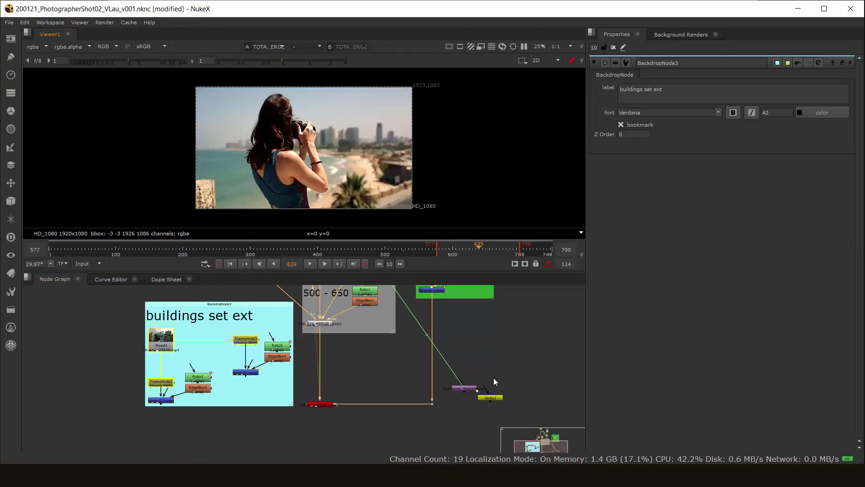
click(88, 264)
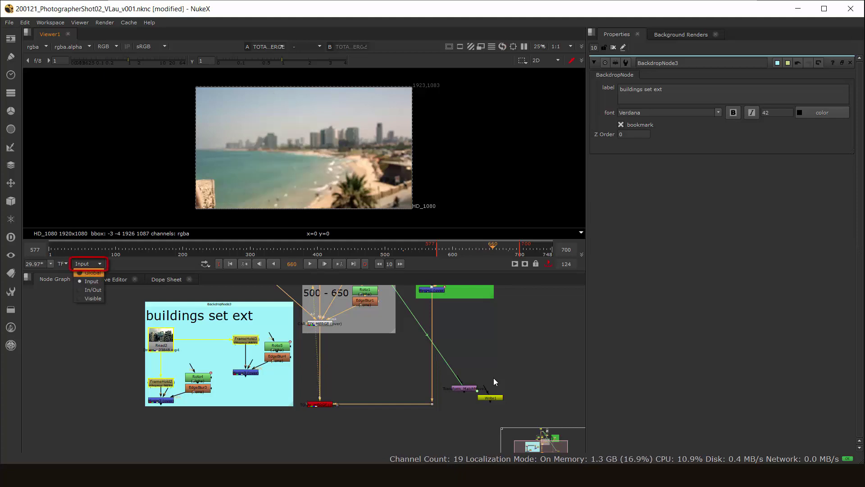
click(89, 273)
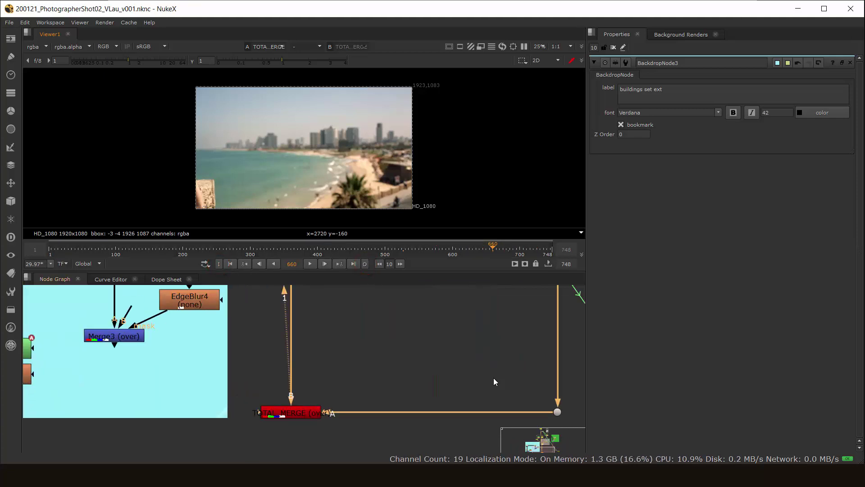
Step: Connect TOTAL_MERGE's A2 input to Merge2 of the frame 393 buildings and shift TOTAL_MERGE slightly down
scroll(494, 379, down, 5)
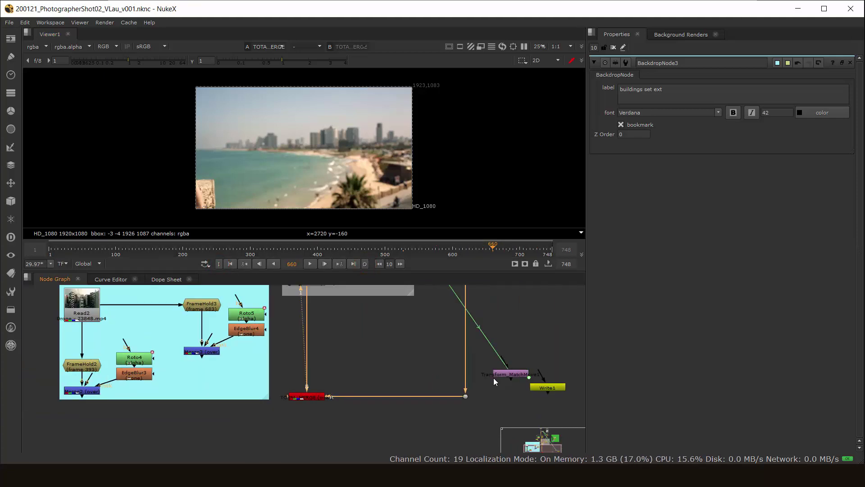
scroll(493, 379, up, 2)
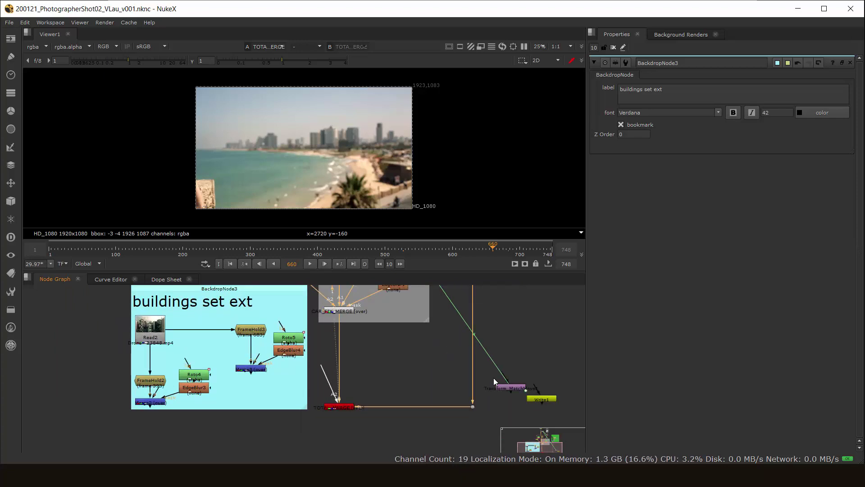
drag(314, 371, 153, 401)
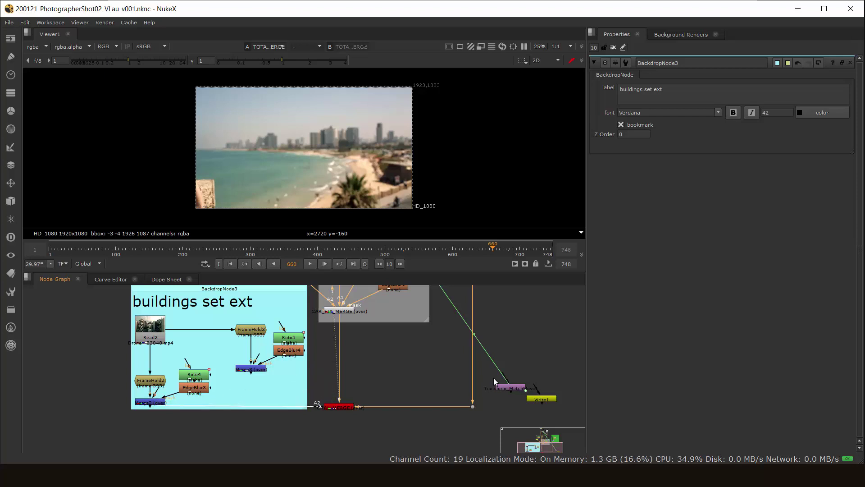
scroll(293, 403, up, 4)
drag(367, 407, 367, 430)
scroll(363, 425, up, 3)
scroll(363, 426, up, 1)
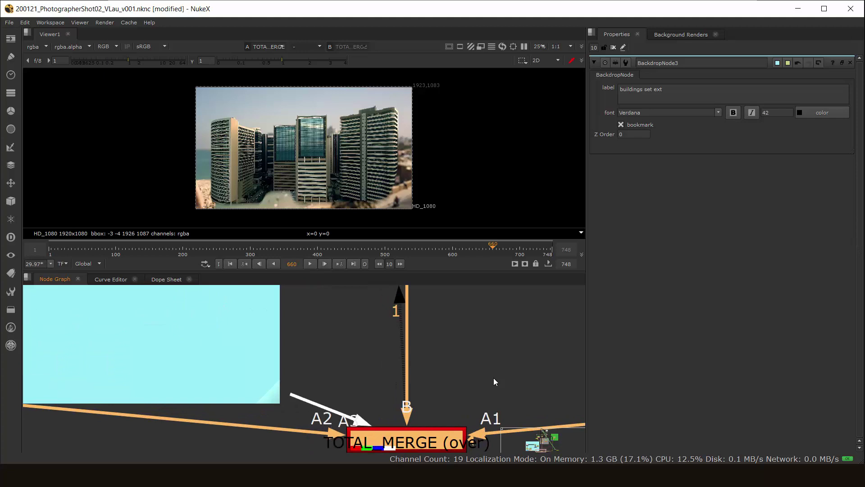
Step: Connect TOTAL_MERGE's A3 input to Merge3 of the frame 683 buildings
key(minus)
key(minus)
drag(186, 310, 186, 311)
middle_drag(187, 311, 208, 366)
scroll(355, 406, up, 1)
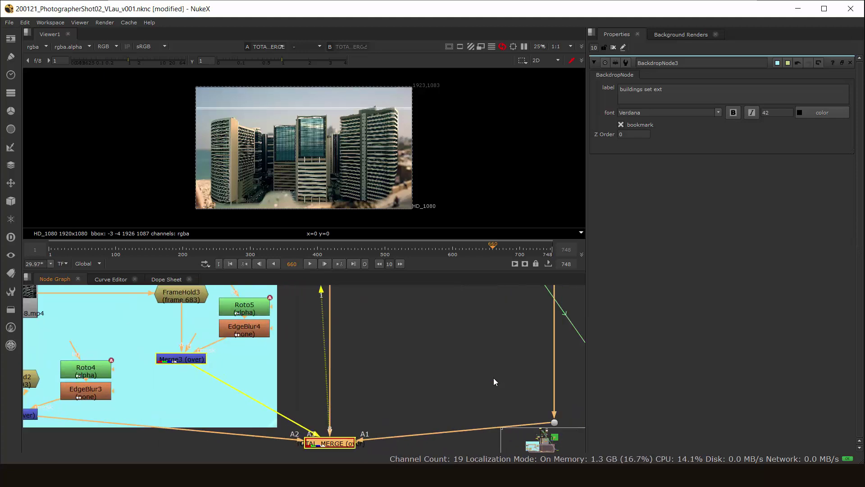
Step: Raise TOTAL_MERGE level with the tree overlay's Dot and save the script
click(354, 405)
scroll(353, 403, down, 1)
middle_drag(353, 403, 352, 377)
scroll(339, 376, down, 2)
scroll(302, 372, up, 1)
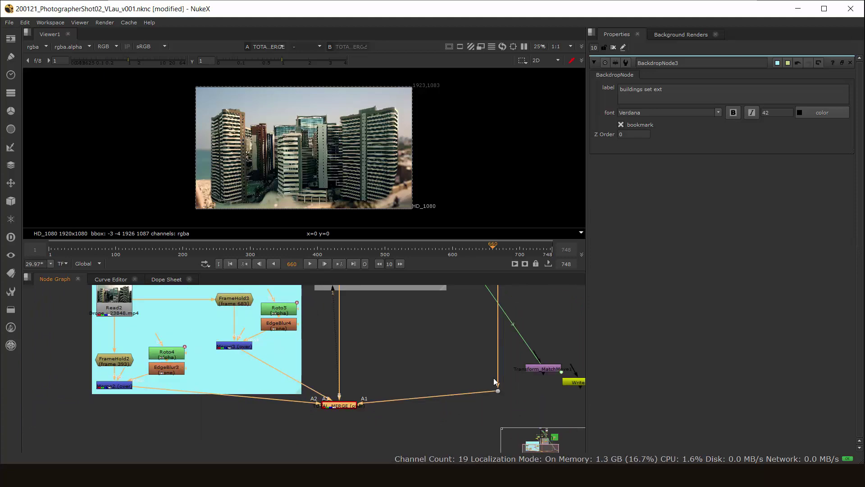
middle_drag(493, 377, 497, 395)
drag(343, 423, 343, 408)
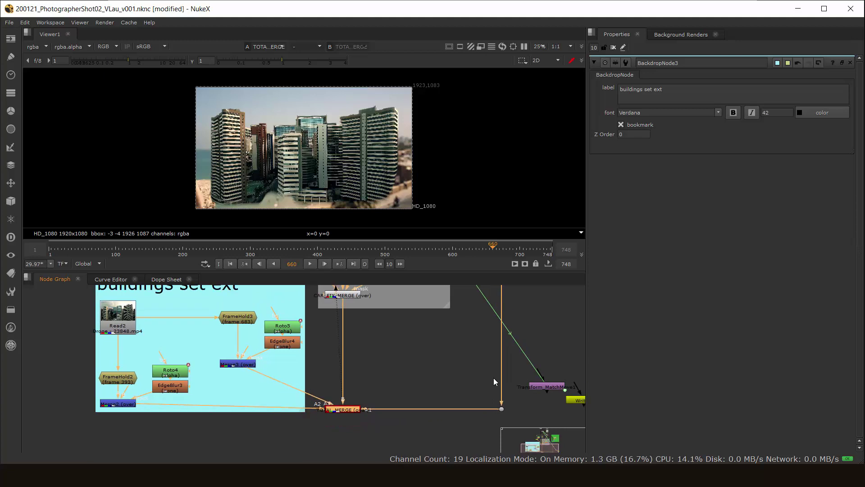
click(494, 378)
key(ctrl+s)
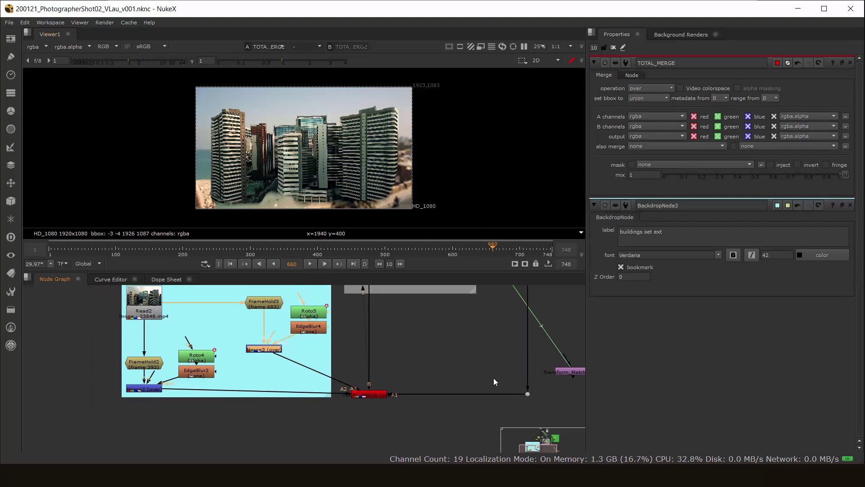
Step: Add a Transform node directly after Merge2 in the buildings set ext backdrop
key(t)
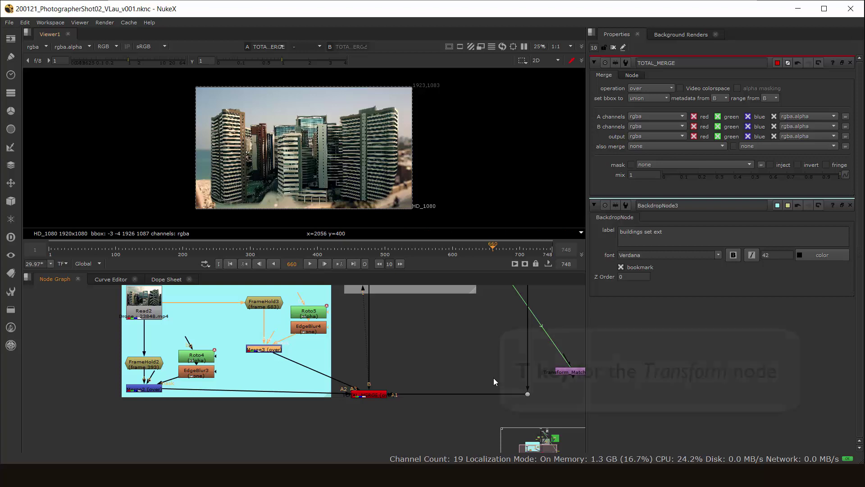
scroll(164, 403, up, 1)
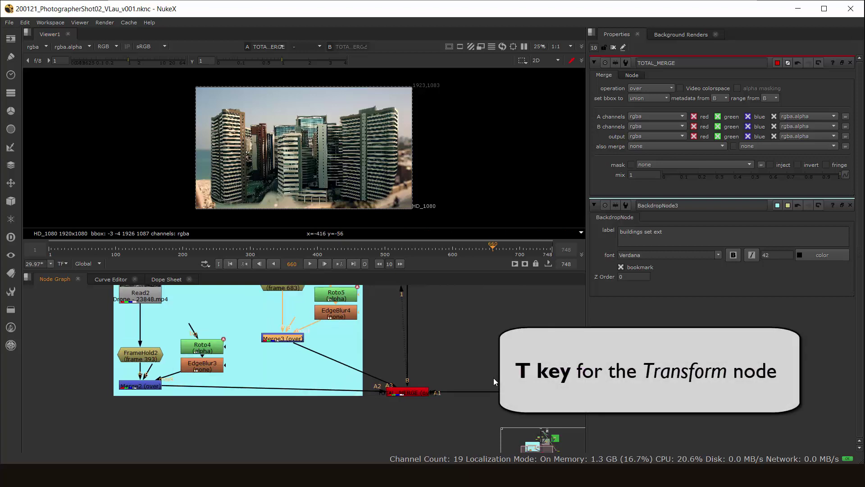
click(140, 386)
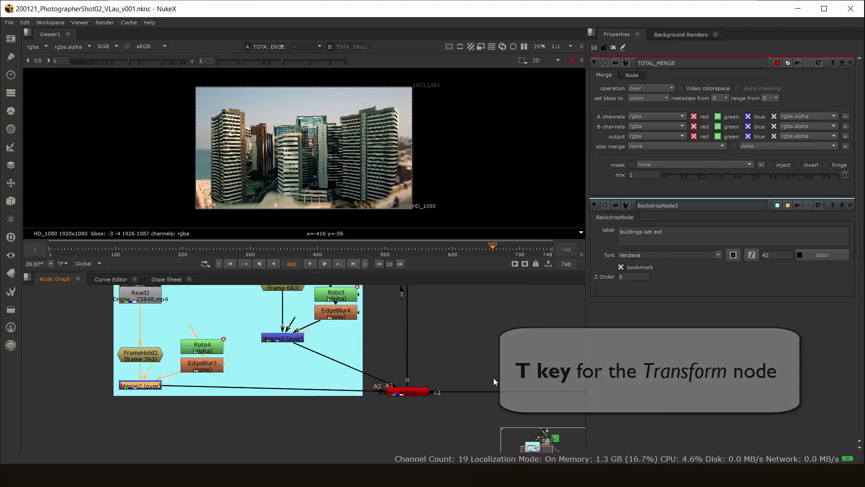
key(t)
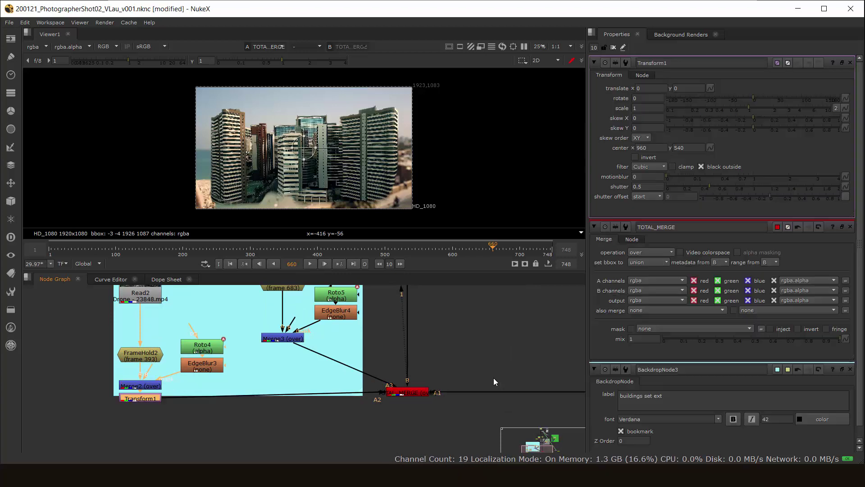
Step: Temporarily disable Merge3 so the frame 683 buildings are left out of the composite
scroll(322, 360, up, 1)
middle_drag(322, 361, 336, 383)
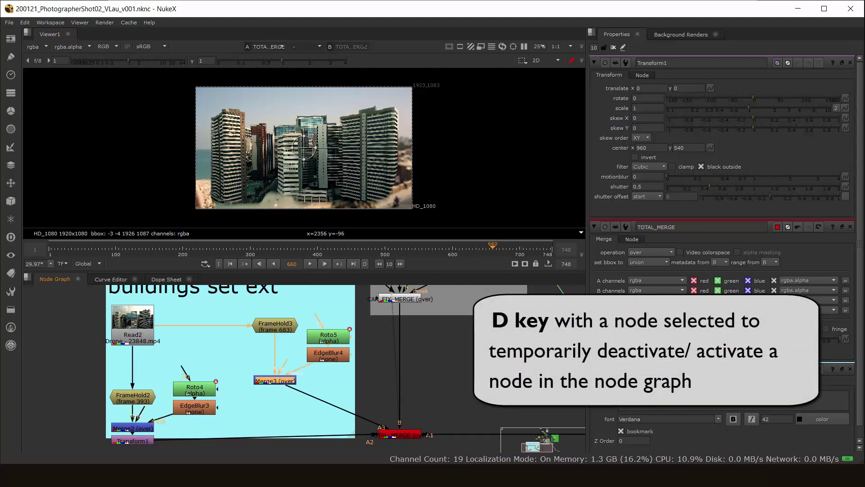
key(d)
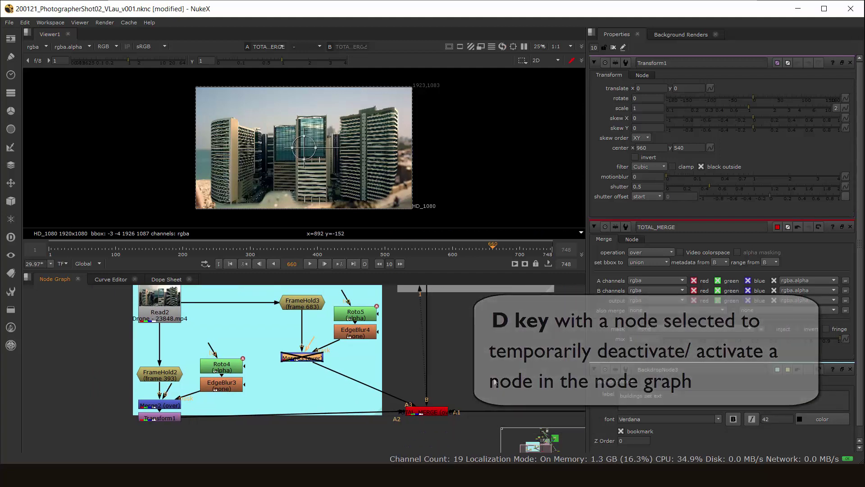
Step: View Transform1 on its own and move its center pivot down to x 976, y 438 without shifting the buildings
click(160, 418)
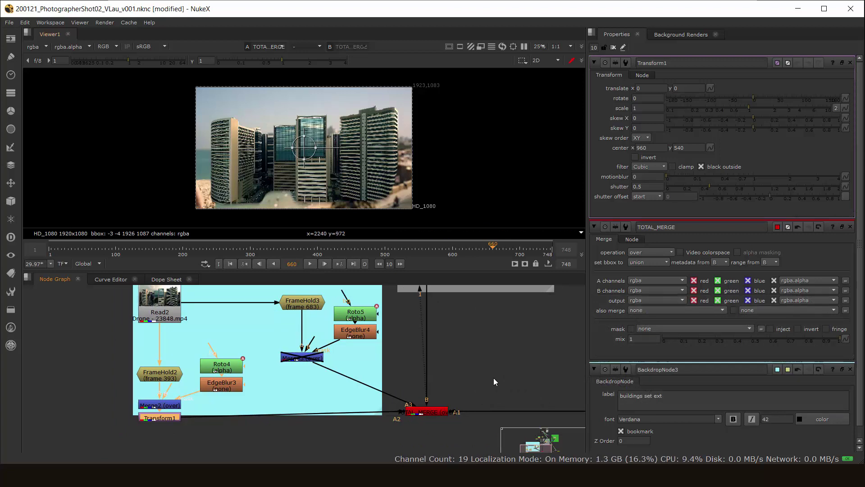
scroll(304, 148, up, 3)
scroll(379, 166, down, 2)
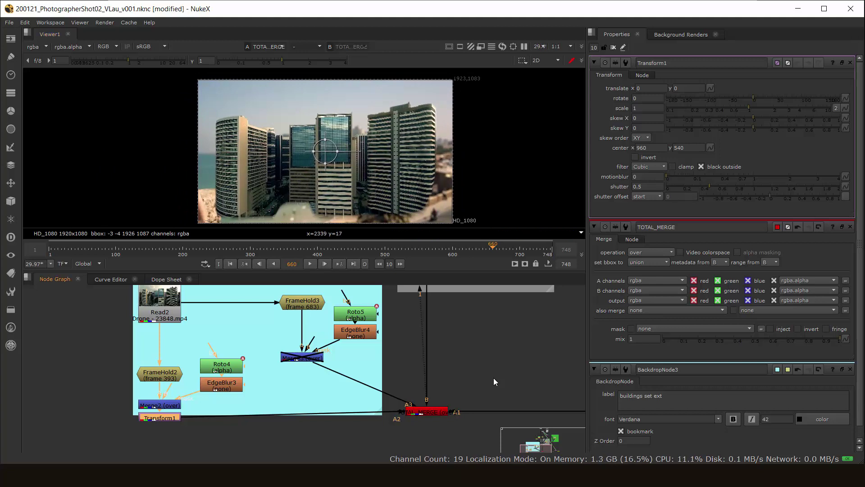
key(1)
click(495, 381)
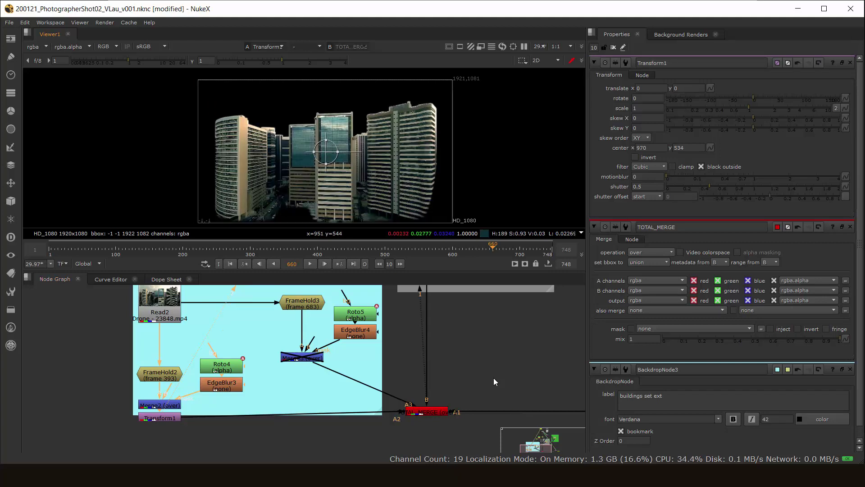
ctrl+drag(324, 151, 327, 164)
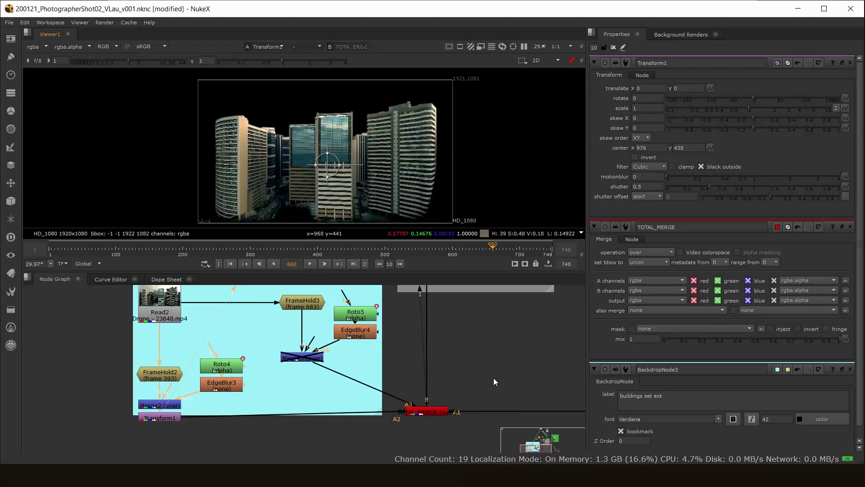
Step: Display TOTAL_MERGE again and set Transform1's scale to 0.3 to shrink the frame 393 buildings
key(1)
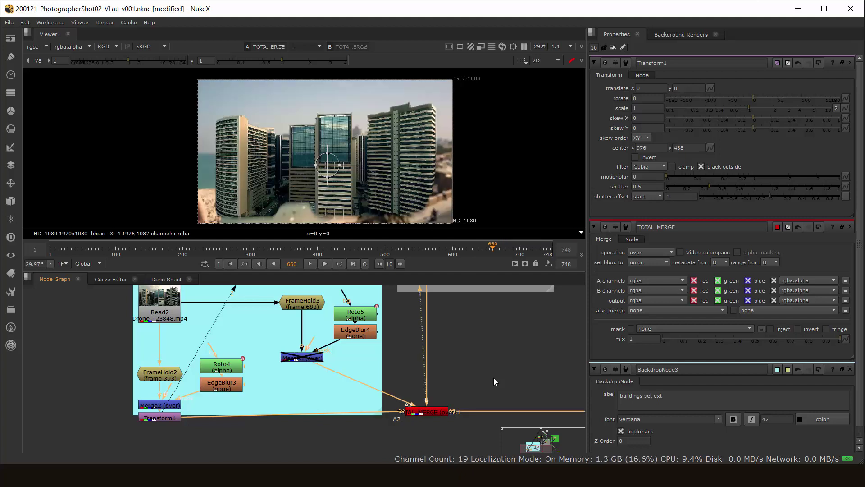
scroll(495, 381, up, 2)
scroll(495, 382, down, 3)
middle_drag(495, 382, 461, 411)
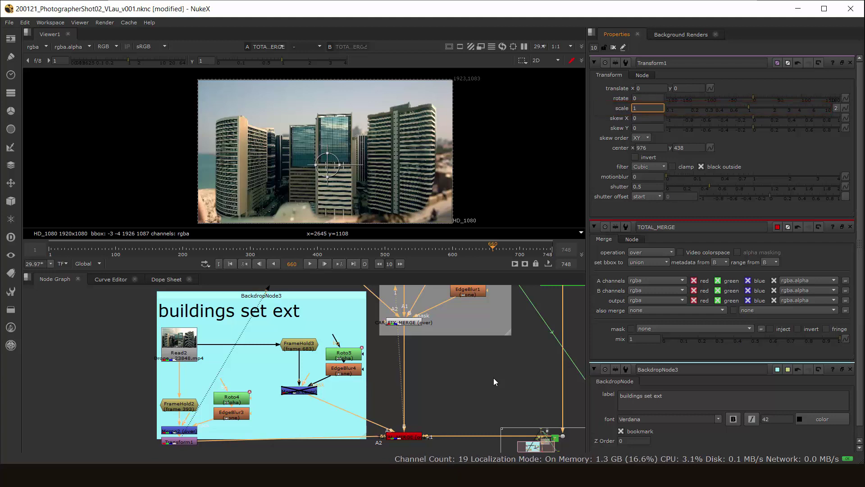
key(Down)
key(Down)
key(Down)
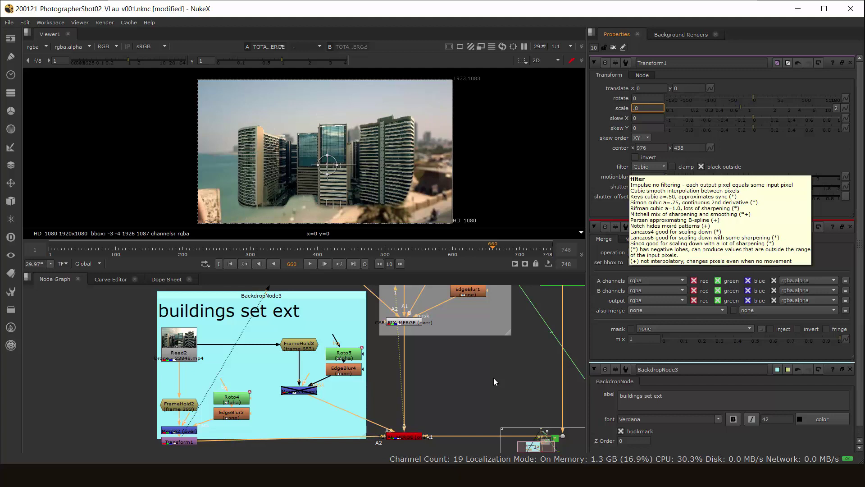
text(0)
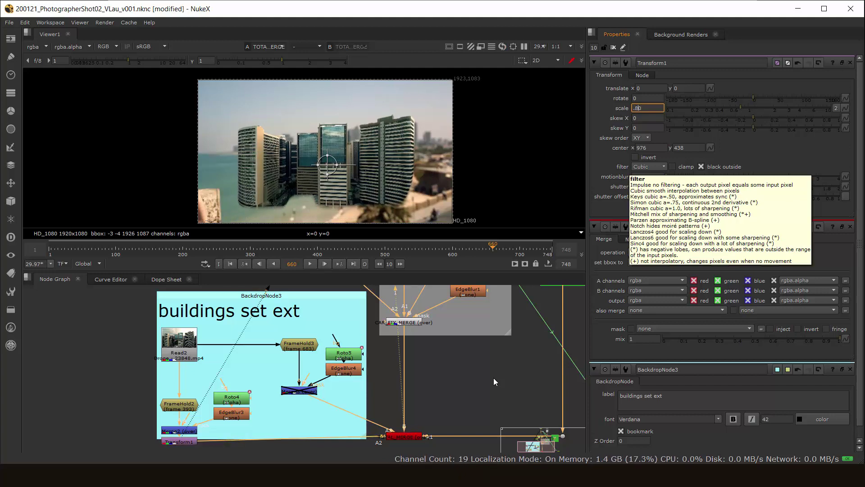
key(Down)
key(Down)
key(Down)
key(Down)
key(Down)
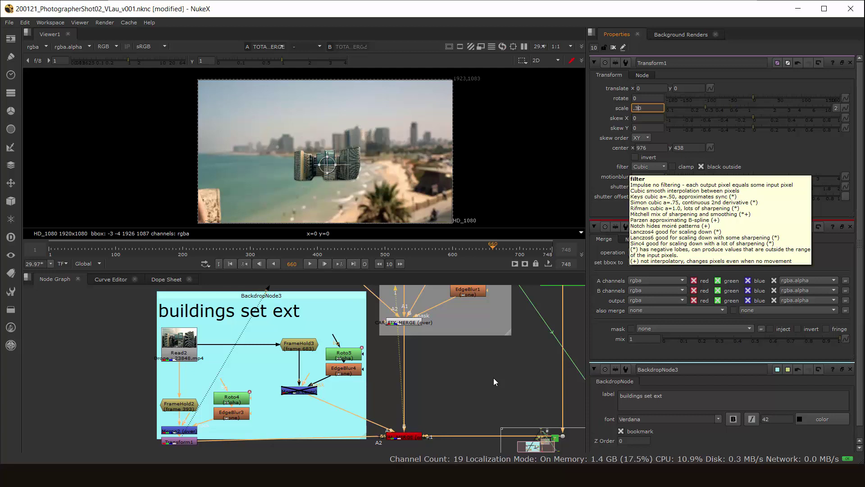
Step: Move the scaled buildings onto the distant shoreline with Transform1, at about translate x 546, y 202
scroll(431, 133, up, 3)
middle_drag(259, 187, 348, 174)
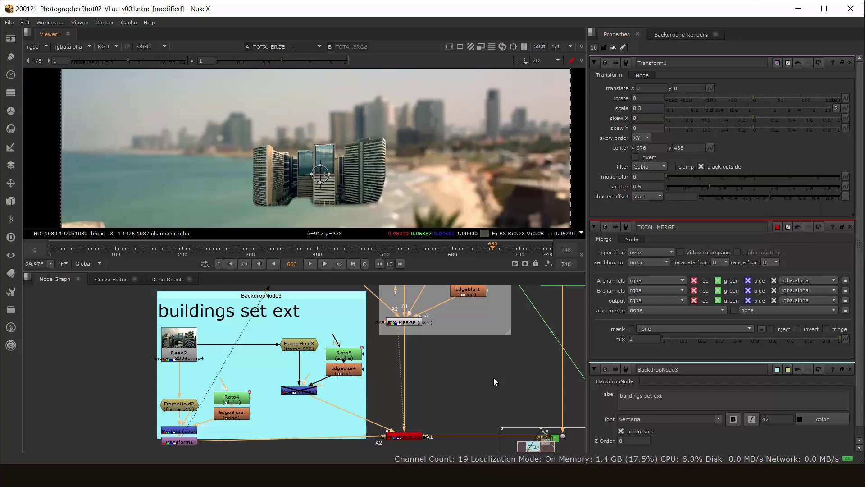
scroll(348, 174, up, 1)
drag(314, 173, 439, 131)
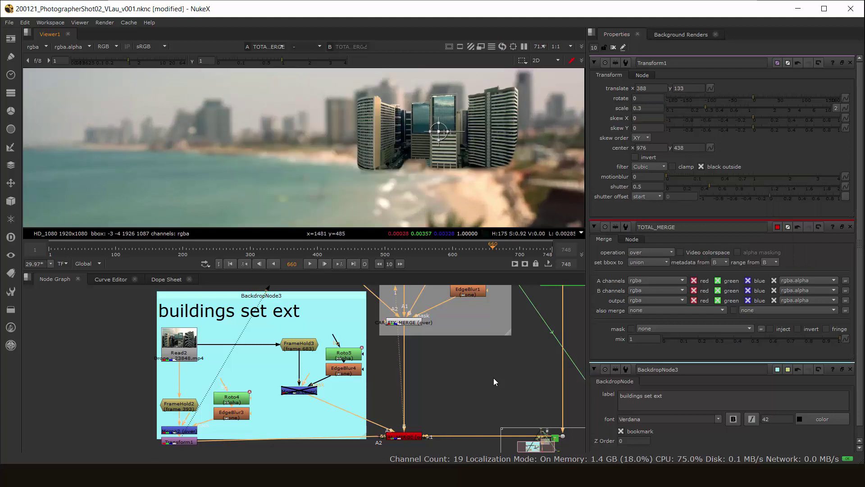
middle_drag(446, 139, 362, 179)
drag(356, 172, 406, 149)
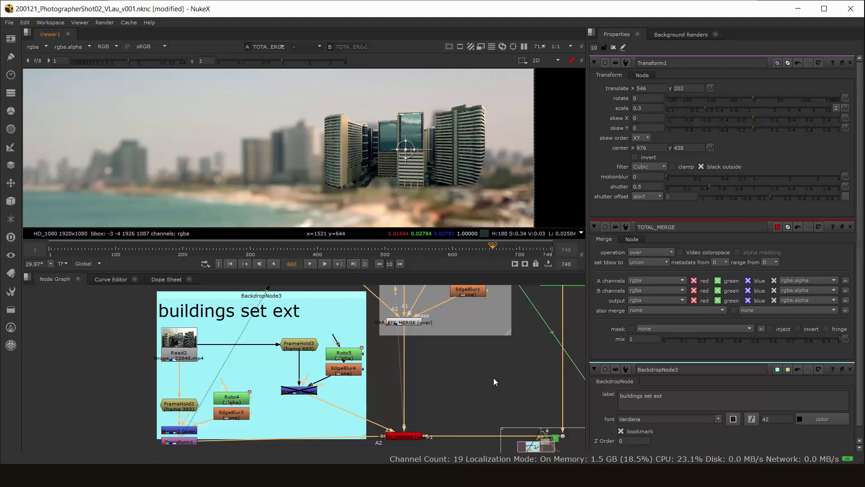
Step: Fine-tune Transform1's scale to 0.26
click(648, 108)
key(Down)
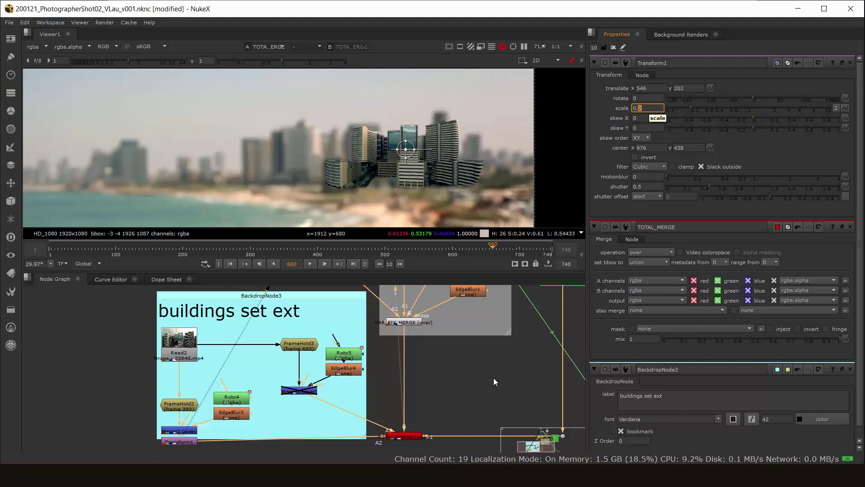
key(Right)
text(0)
key(Up)
key(Up)
key(Up)
key(Up)
key(Up)
key(Up)
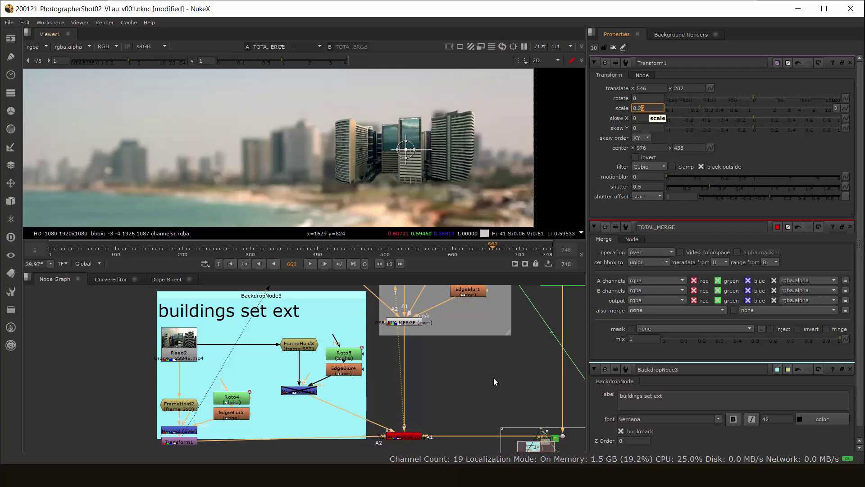
Step: Set Transform1's scale to 0.27 and move the frame 393 buildings to about translate x 655, y 197
scroll(387, 140, up, 1)
mouse_move(340, 170)
middle_down()
mouse_move(424, 166)
mouse_move(325, 175)
middle_up()
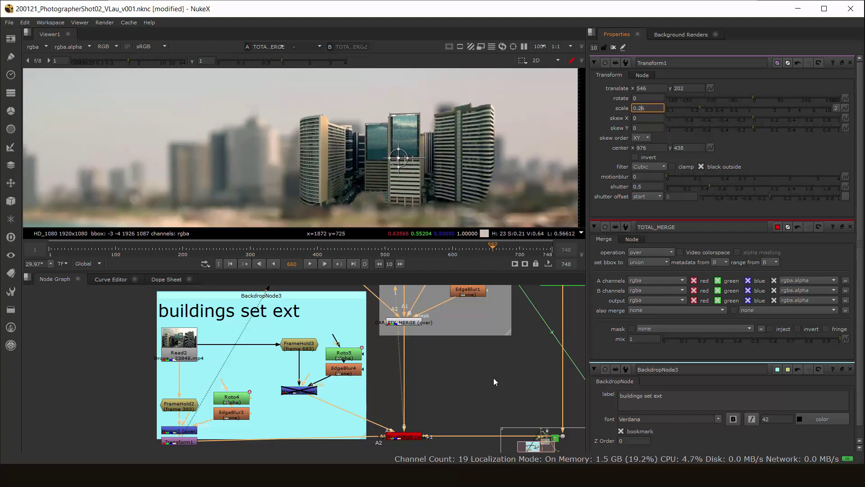
key(Up)
middle_drag(480, 194, 426, 170)
scroll(426, 170, down, 1)
scroll(364, 159, up, 1)
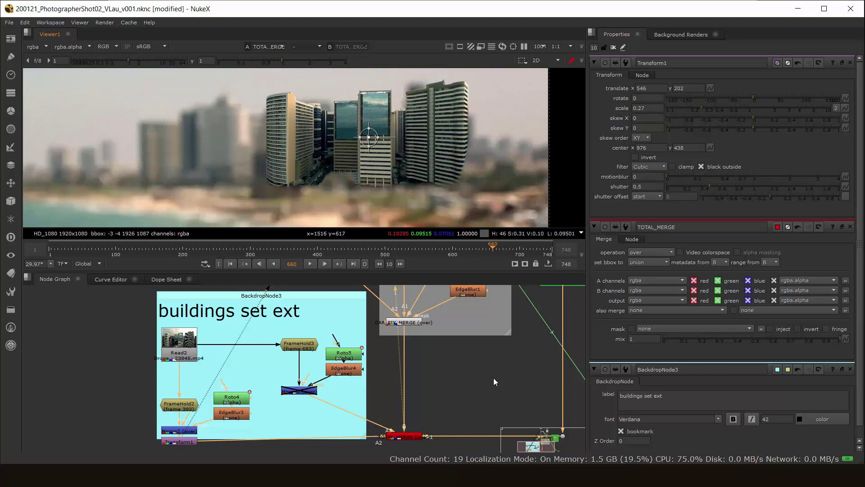
drag(370, 135, 418, 139)
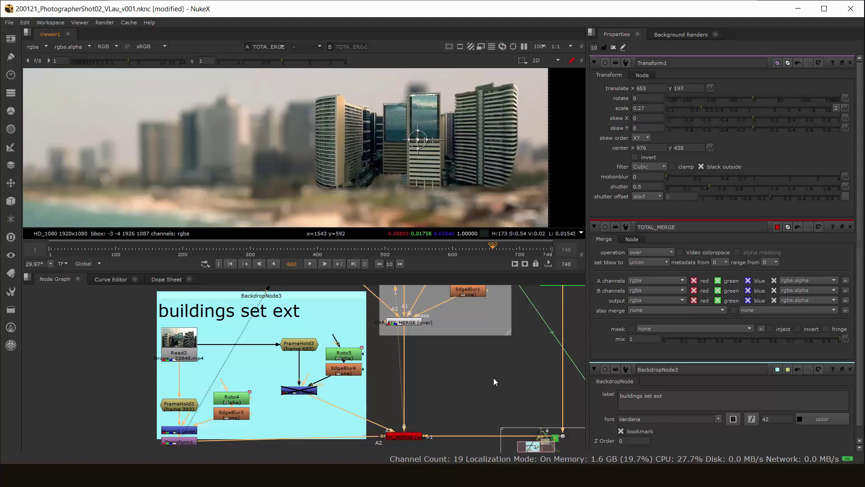
Step: Re-enable the Merge3 node so the frame 683 buildings feed into the composite
scroll(303, 375, up, 1)
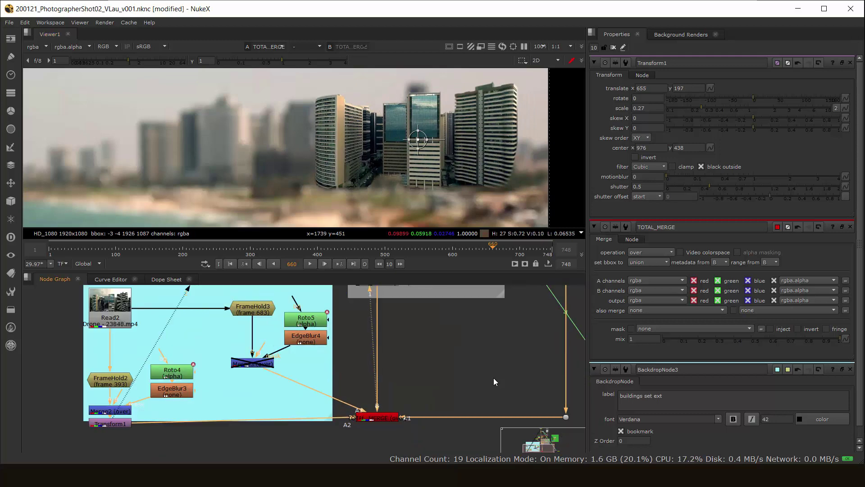
scroll(303, 375, down, 2)
click(268, 365)
scroll(269, 364, up, 3)
scroll(494, 381, up, 2)
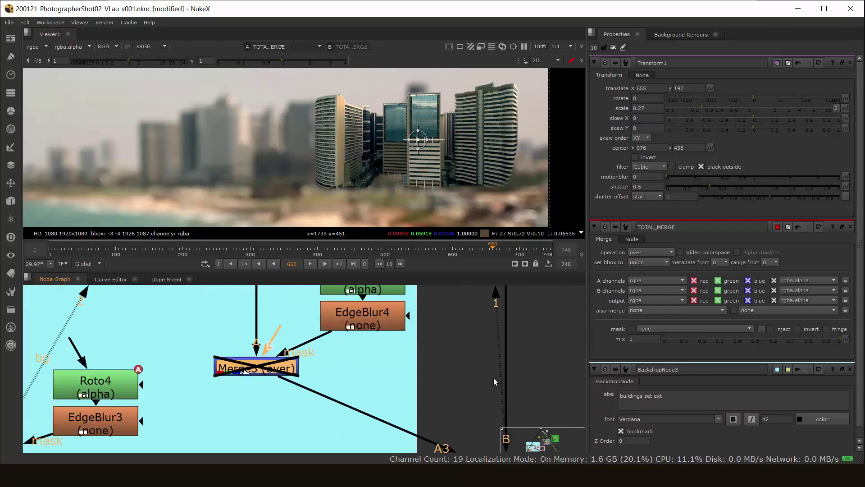
key(d)
scroll(274, 360, down, 5)
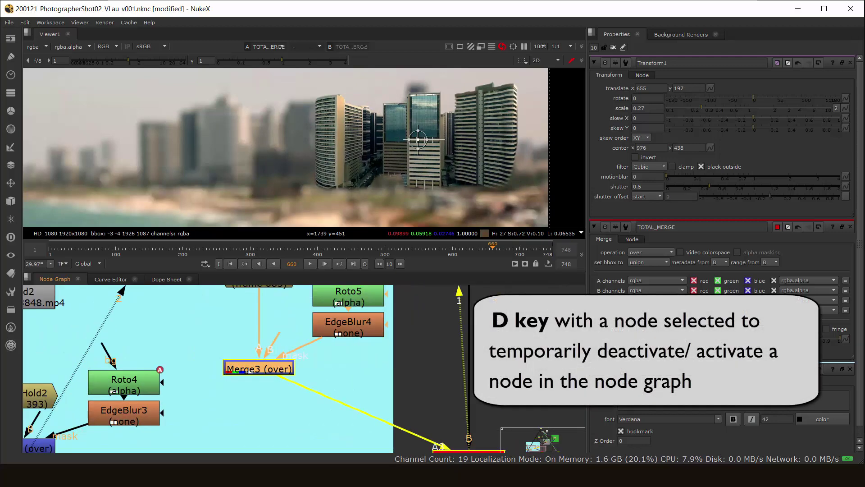
key(f)
Step: Add a Transform node after Merge3 and display its output on its own in the viewer
scroll(336, 190, up, 2)
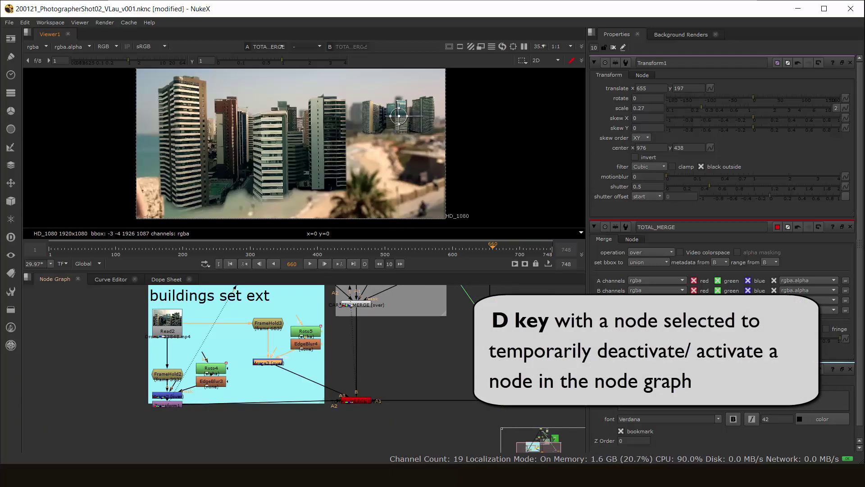
scroll(269, 362, up, 4)
key(t)
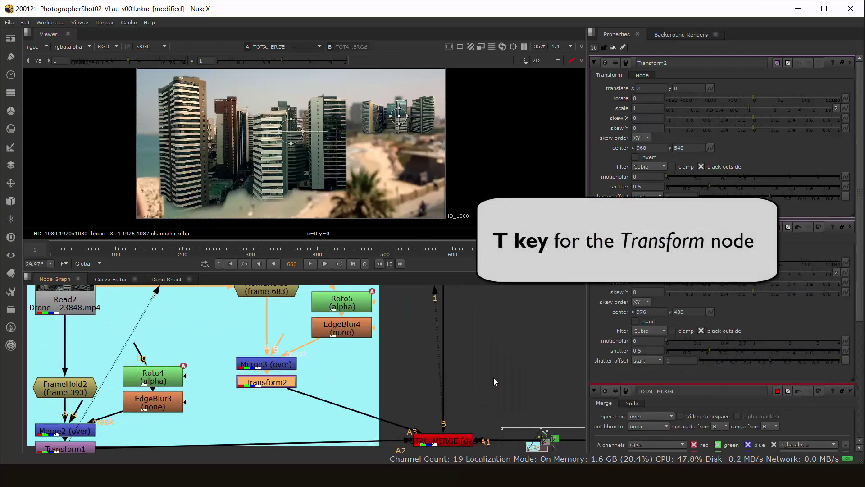
key(1)
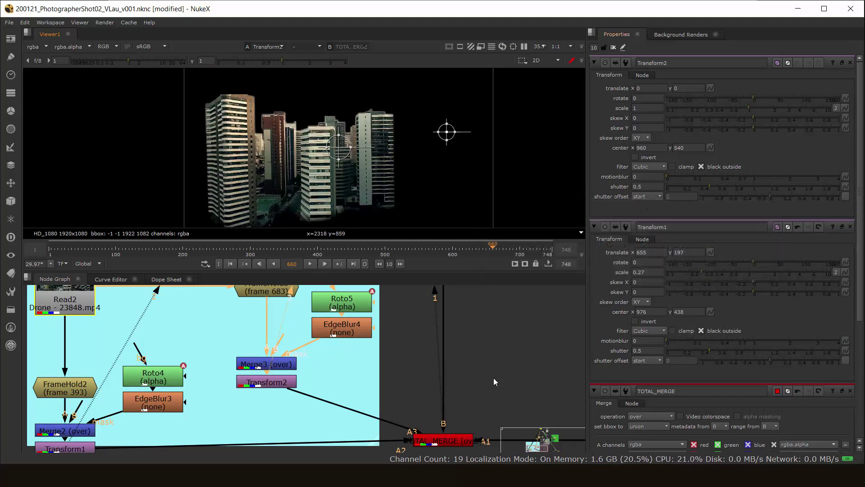
Step: Keep only Transform2's properties open and move its center pivot to x 764, y 430 without shifting the buildings
key(ctrl+shift+a)
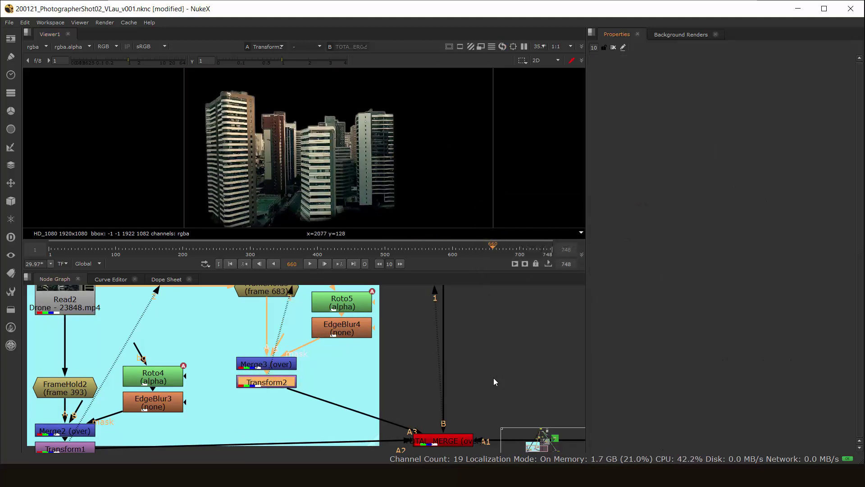
key(Return)
scroll(317, 143, up, 3)
middle_drag(362, 143, 416, 143)
scroll(416, 143, down, 2)
ctrl+drag(408, 140, 372, 161)
middle_drag(501, 206, 417, 211)
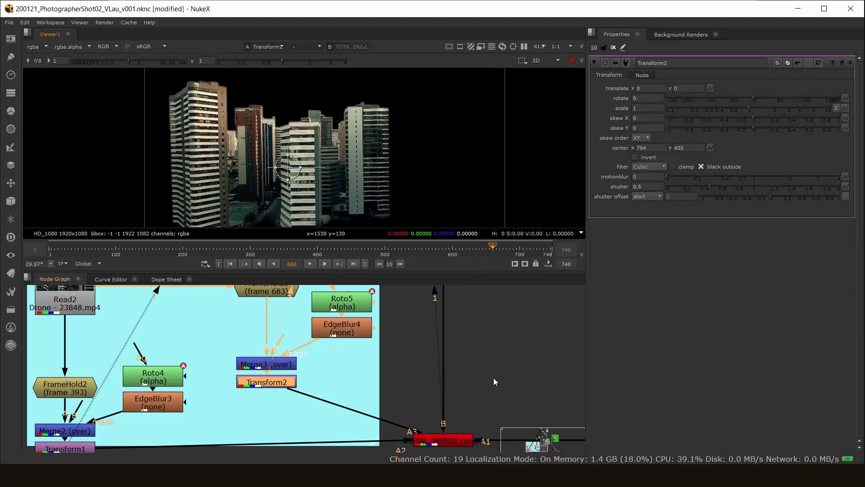
Step: Display TOTAL_MERGE again and move the frame 683 buildings to about translate x 628, y 160
click(461, 369)
mouse_move(512, 377)
middle_down()
mouse_move(461, 369)
mouse_move(489, 365)
mouse_move(486, 351)
middle_up()
key(1)
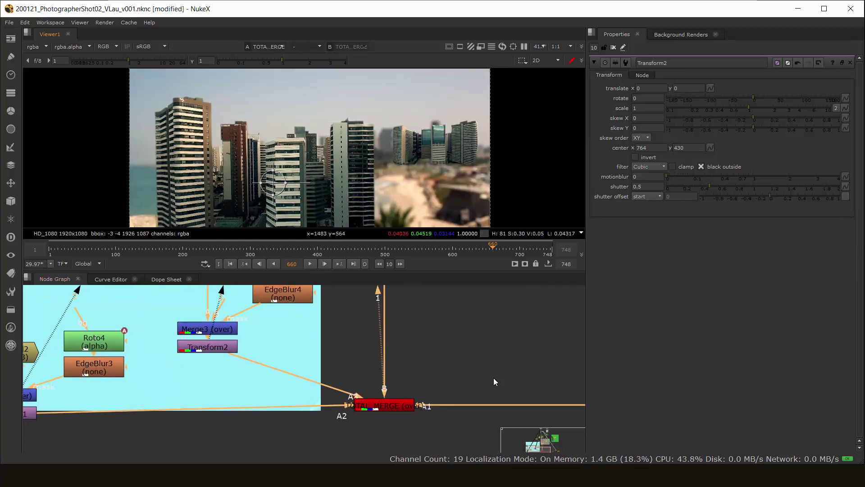
drag(273, 183, 391, 152)
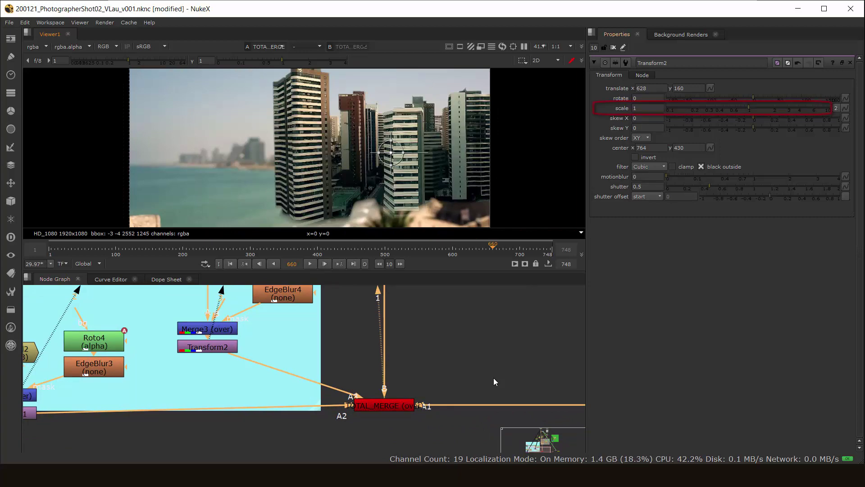
Step: Set Transform2's scale to 0.3 and move its buildings to the shoreline at about translate x 1249, y 181
key(Down)
key(Down)
key(Down)
key(Down)
key(Down)
key(Down)
key(Down)
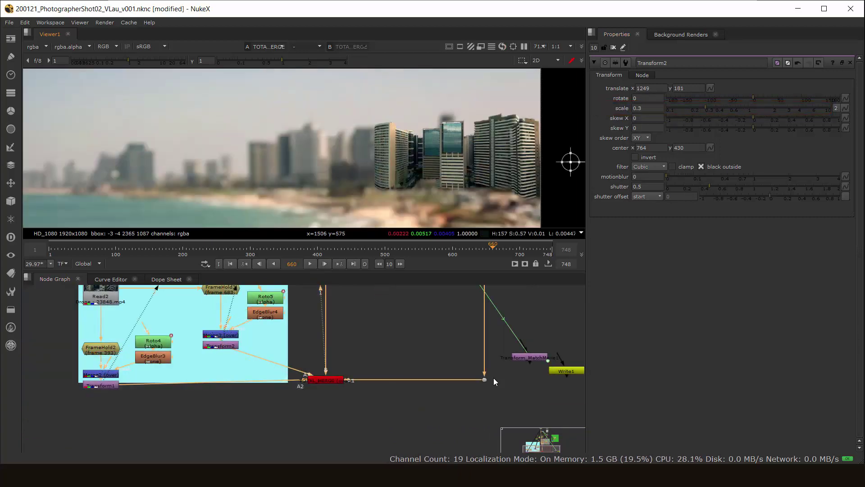
Step: Move Transform1's buildings to about translate x 508, y 196 and Transform2's buildings to about x 1064, y 201
middle_drag(212, 405, 200, 399)
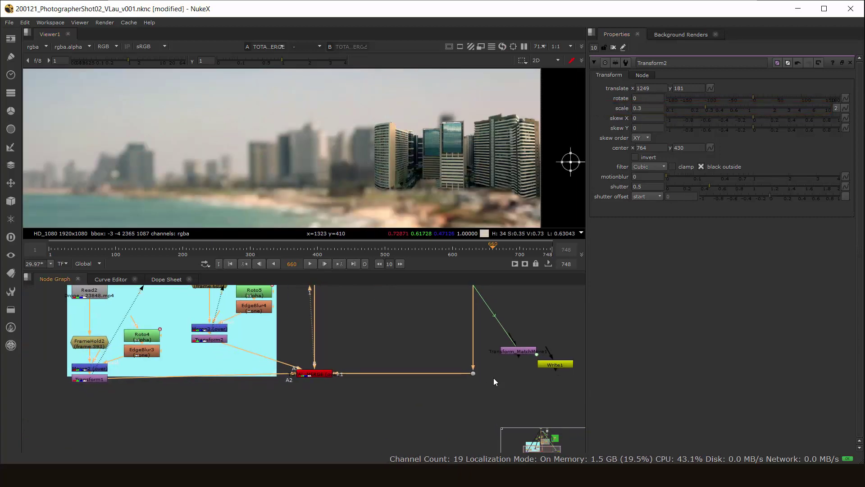
double_click(90, 379)
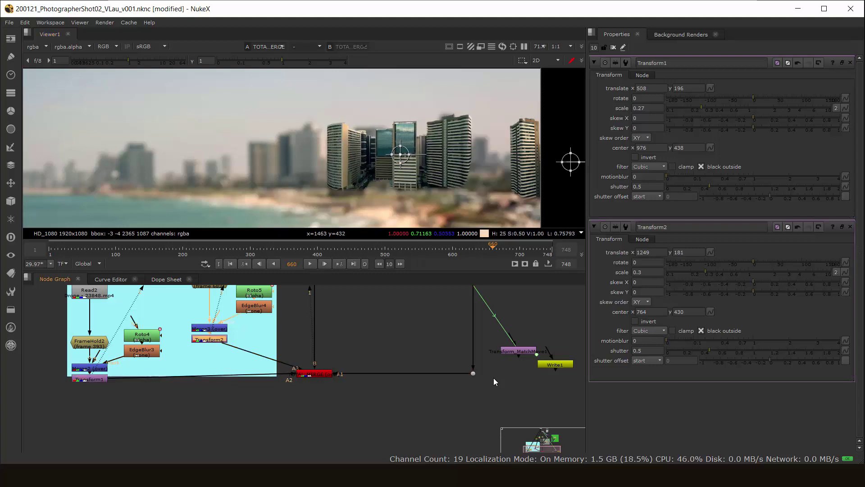
double_click(209, 339)
drag(570, 161, 515, 154)
scroll(471, 158, up, 2)
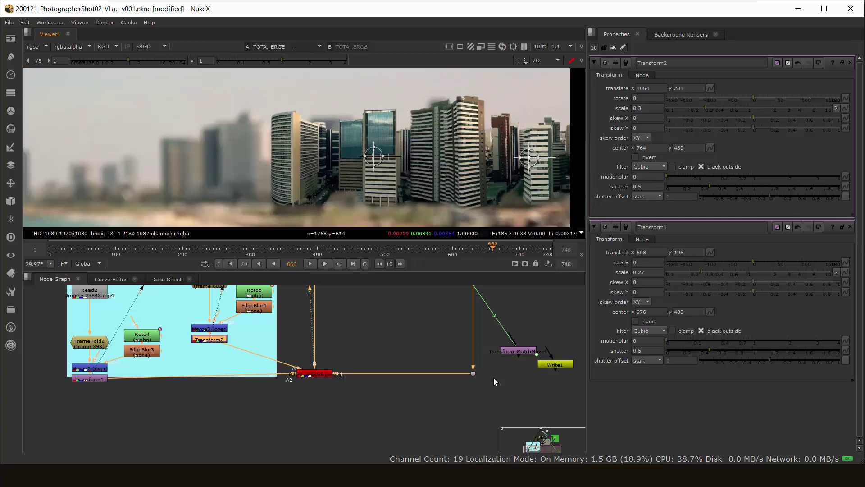
middle_drag(506, 162, 481, 168)
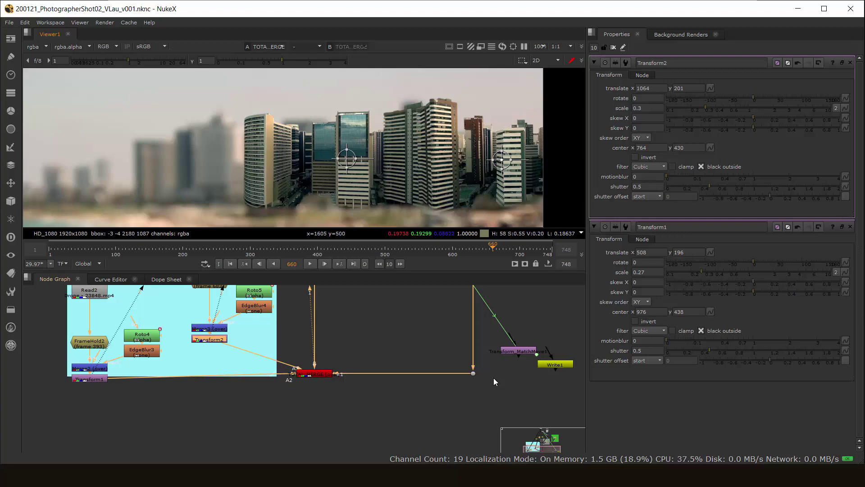
Step: Set Transform2's rotate to -0.8 to level the frame 683 buildings
scroll(182, 356, up, 3)
middle_drag(183, 356, 183, 451)
middle_drag(341, 415, 358, 390)
scroll(358, 390, down, 2)
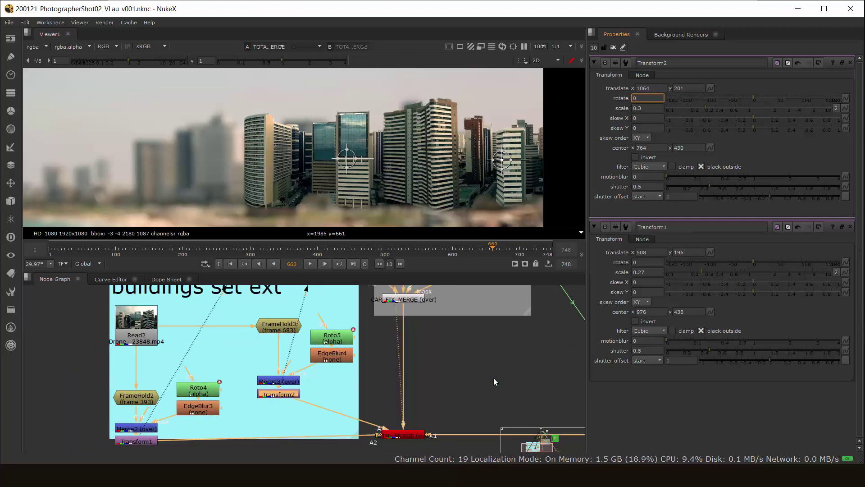
text(-0.8)
key(Return)
Step: Open Transform1's properties and nudge its translate x to 506
double_click(137, 441)
middle_drag(365, 222, 392, 214)
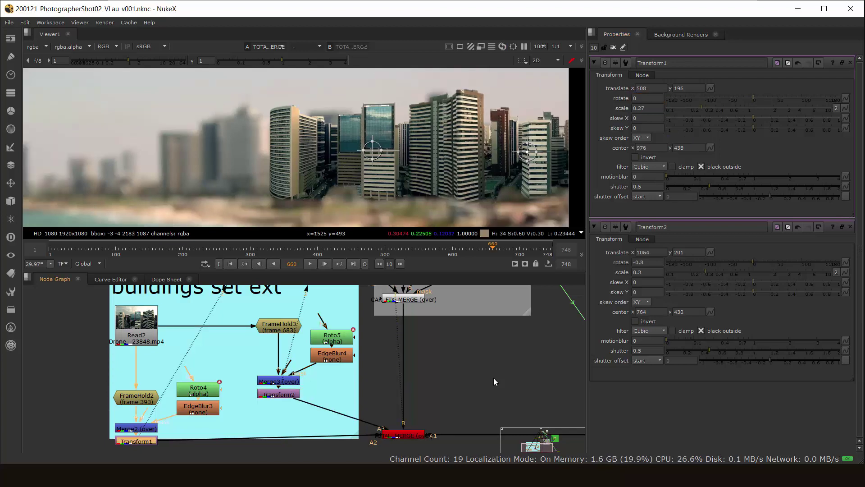
key(Left)
key(Down)
key(Down)
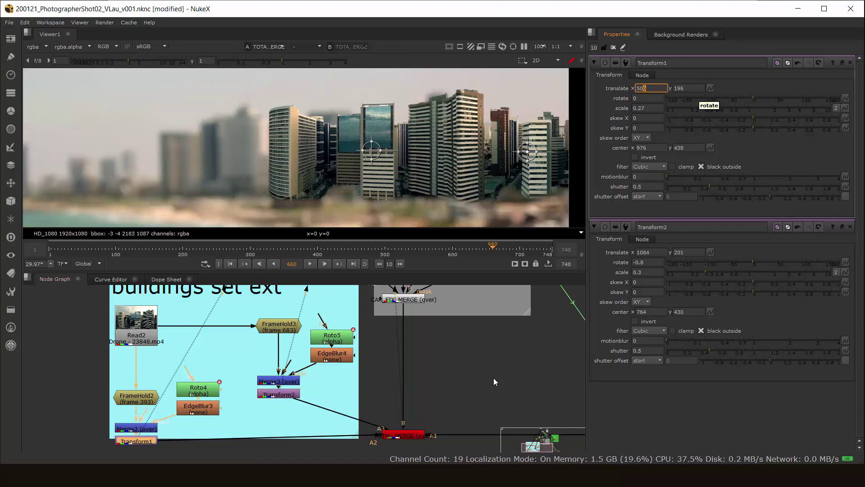
Step: Adjust Transform1's translate y down and back up, ending at 200, to seat the frame 393 buildings on the shoreline
key(Tab)
key(Left)
key(Left)
key(Down)
key(Down)
key(Down)
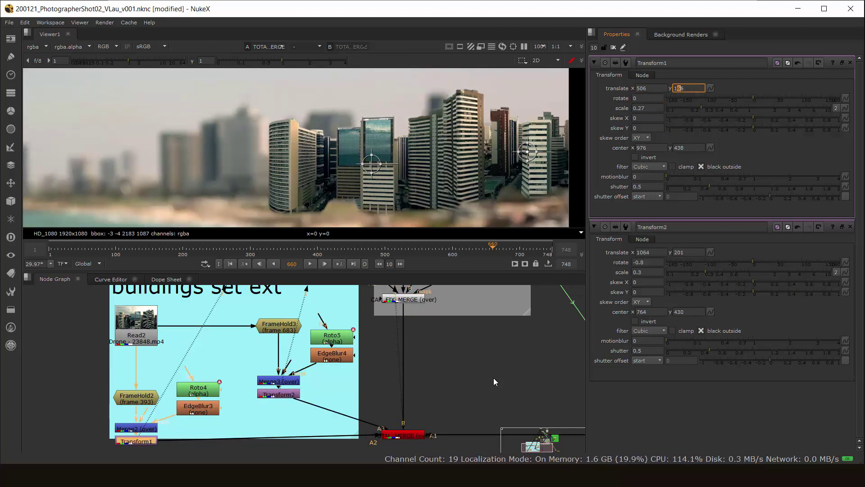
key(Down)
key(Down)
key(Down)
key(Down)
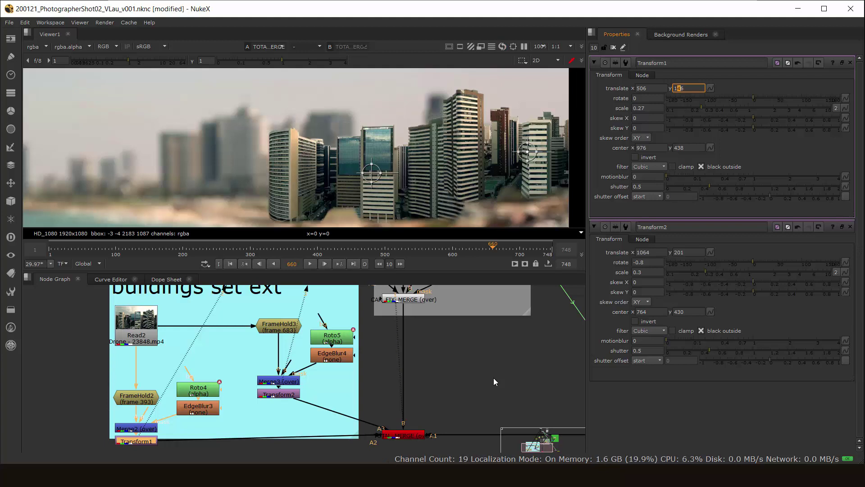
key(Up)
key(Up)
key(Up)
key(Up)
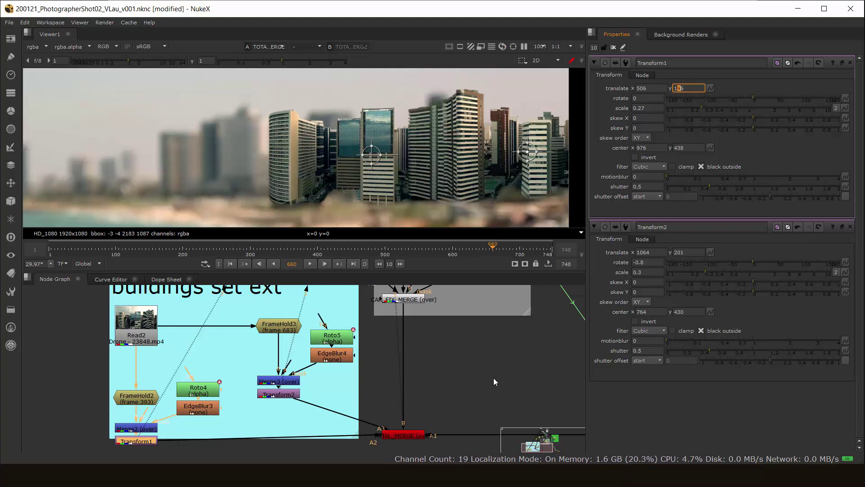
key(Up)
key(Down)
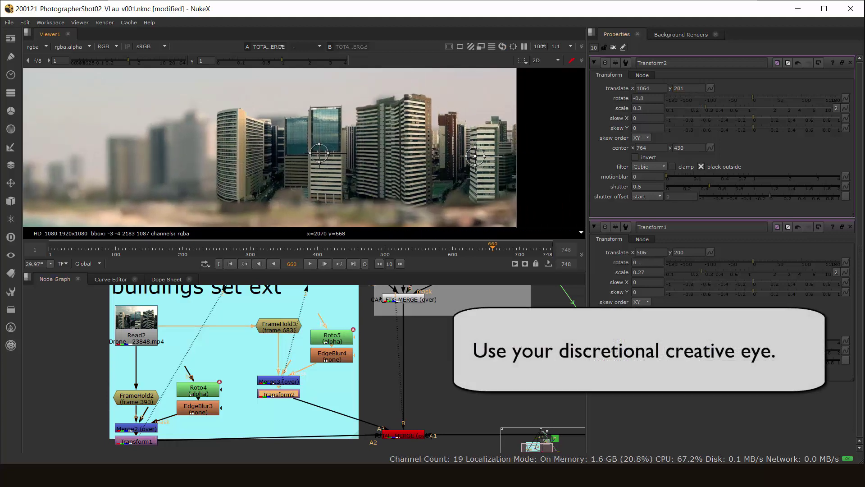
Step: Set Transform2's translate to x 1029, y 202 and Transform1's translate x to 496 to bring both building groups together
click(647, 88)
key(Down)
key(Down)
key(Down)
key(Right)
key(Up)
key(Up)
key(Up)
key(Up)
key(Up)
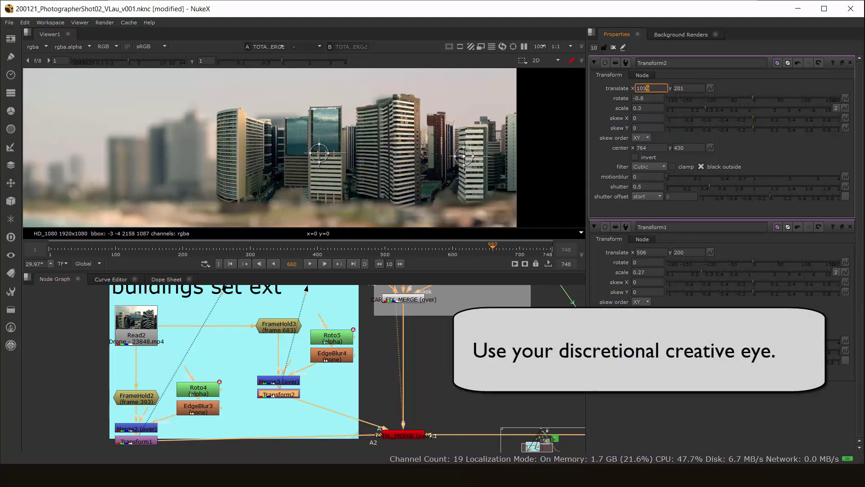
click(685, 88)
key(Up)
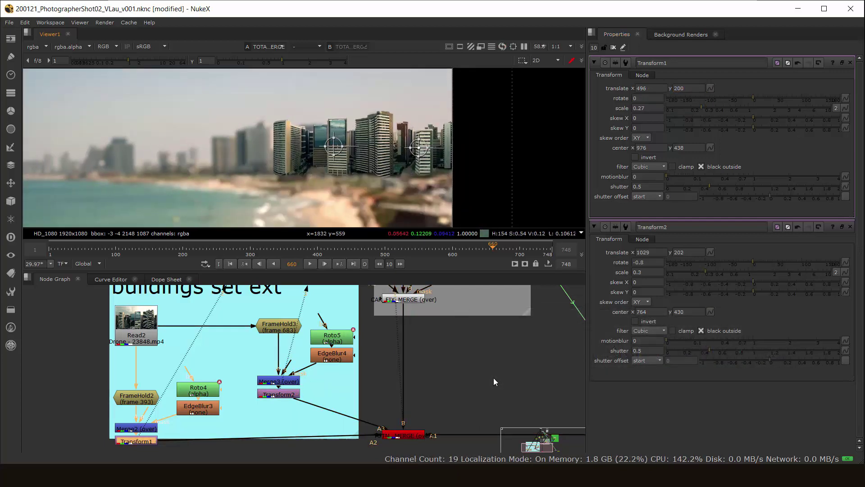
Step: Examine how the two building groups sit against the distant shoreline and the blurred skyline at different magnifications
scroll(373, 165, up, 1)
mouse_move(372, 165)
middle_down()
mouse_move(432, 169)
mouse_move(408, 172)
middle_up()
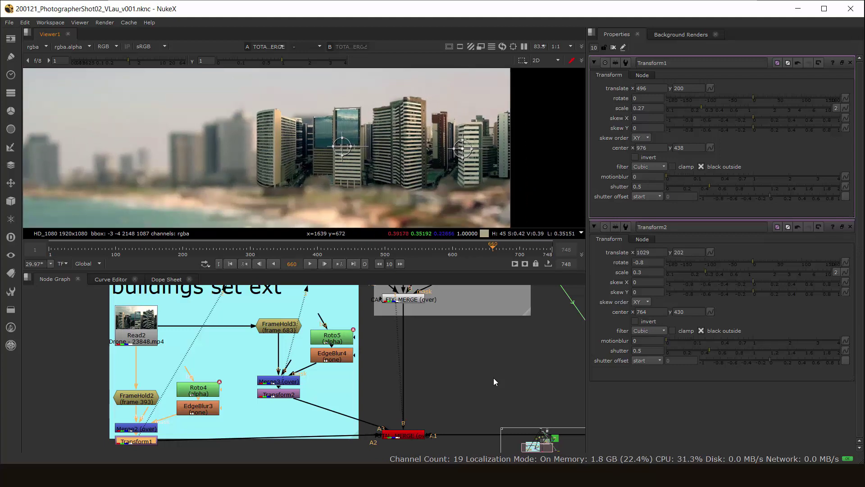
key(equal)
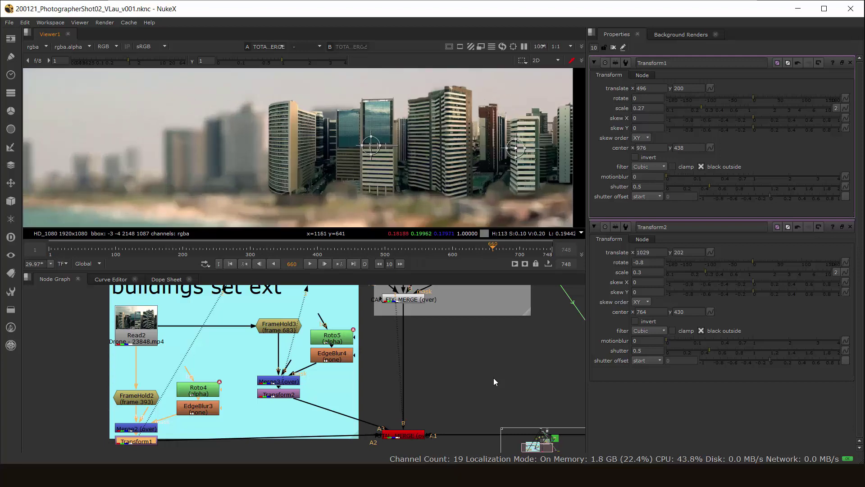
middle_drag(430, 174, 395, 176)
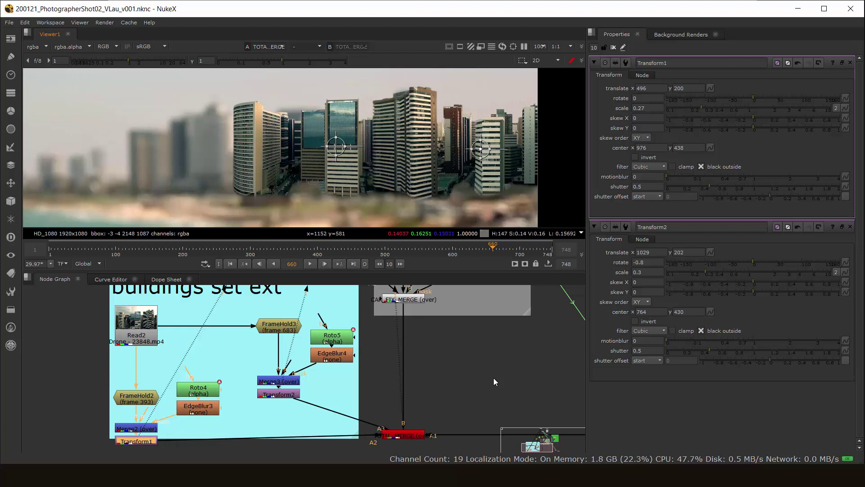
mouse_move(356, 146)
middle_down()
mouse_move(311, 156)
mouse_move(380, 139)
middle_up()
scroll(380, 140, down, 1)
mouse_move(452, 166)
middle_down()
mouse_move(389, 174)
mouse_move(417, 177)
middle_up()
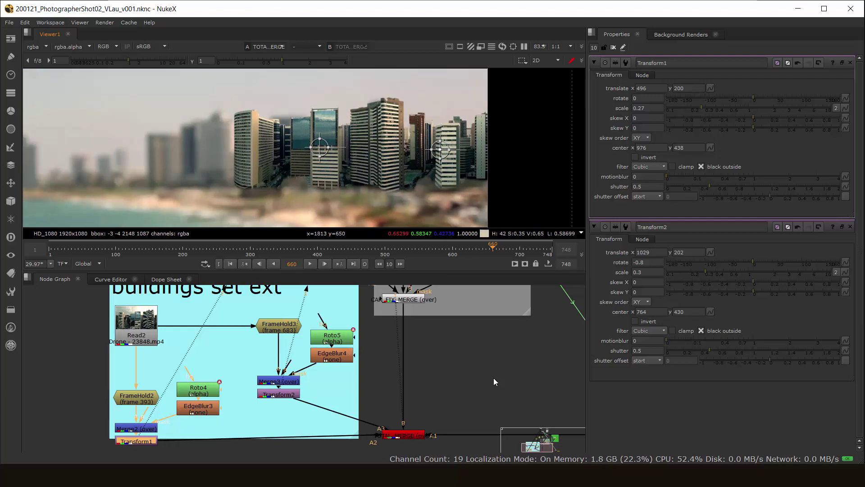
scroll(420, 129, down, 1)
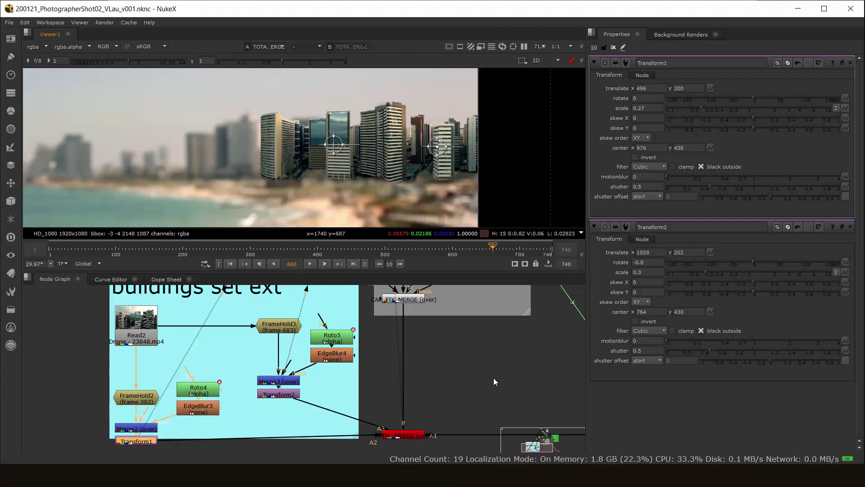
scroll(430, 166, down, 3)
scroll(428, 165, up, 4)
scroll(431, 158, down, 4)
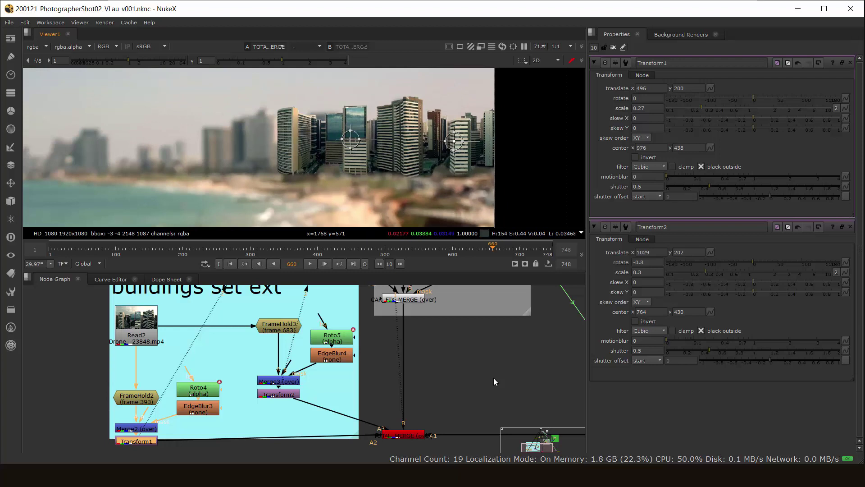
Step: Close all open node properties and review the whole composited frame with the added buildings
click(613, 47)
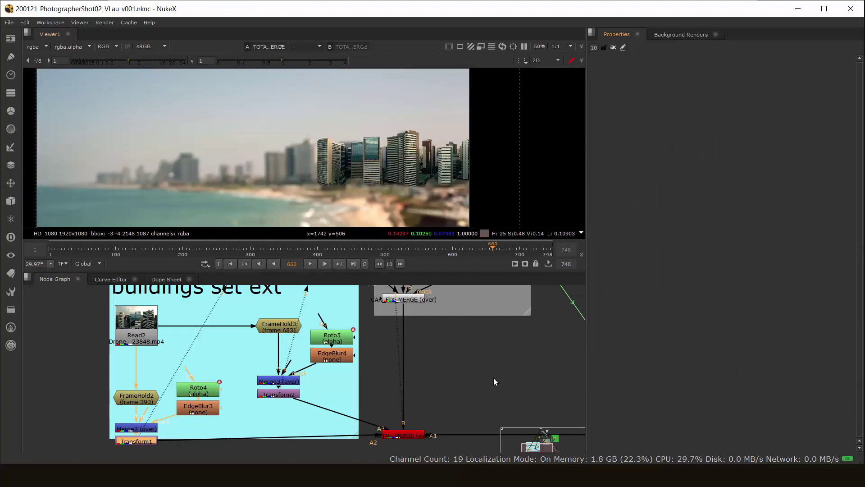
key(f)
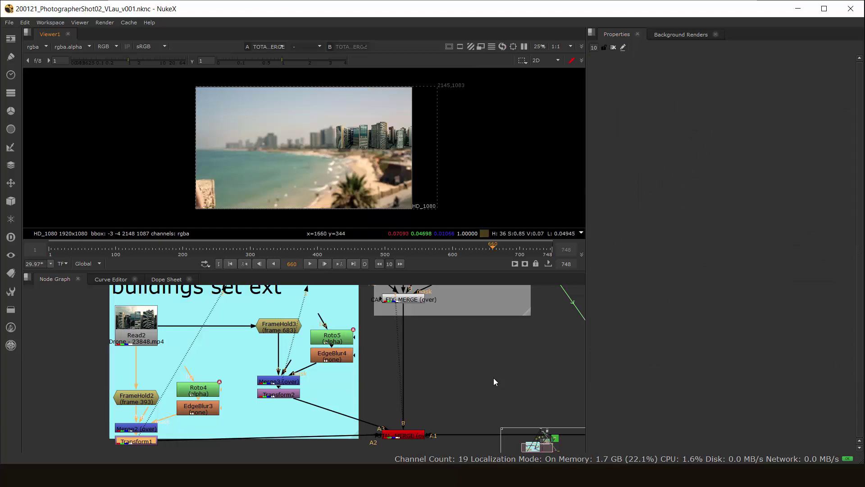
scroll(393, 167, up, 3)
middle_drag(385, 162, 477, 178)
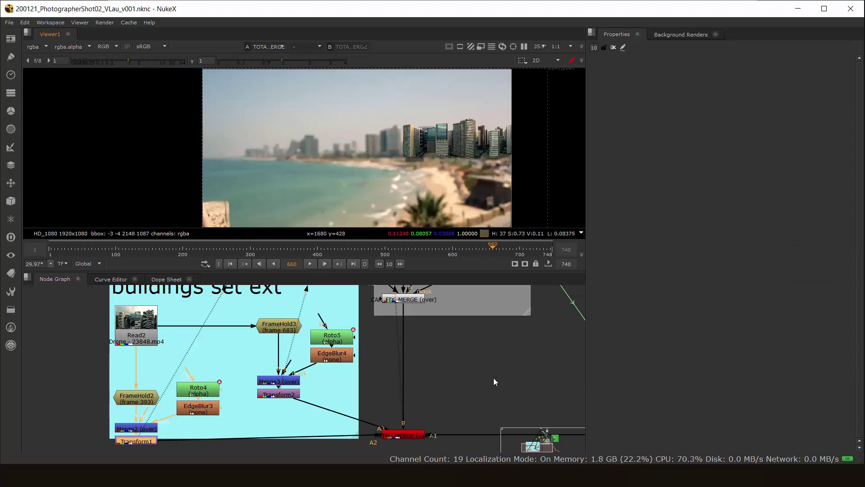
Step: Enlarge the buildings set ext backdrop so that it fully encloses Transform1 and the other building nodes
key(f)
scroll(345, 427, up, 3)
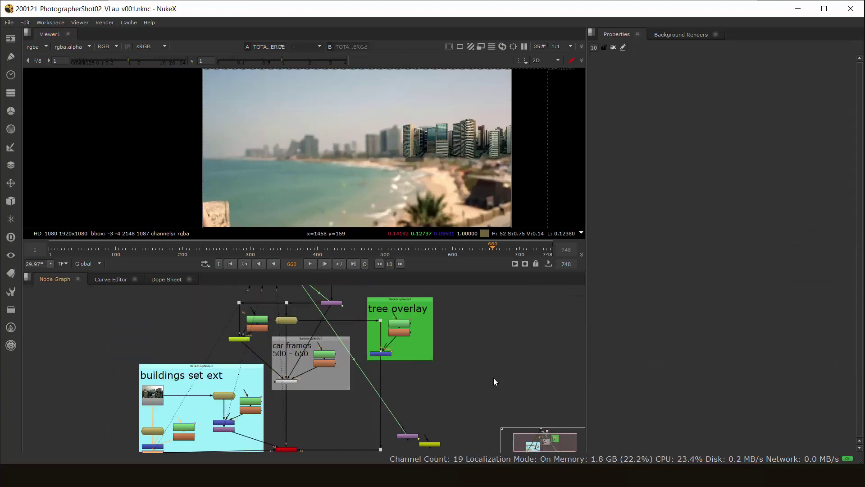
mouse_move(345, 426)
middle_down()
mouse_move(407, 393)
mouse_move(396, 419)
middle_up()
scroll(495, 382, up, 2)
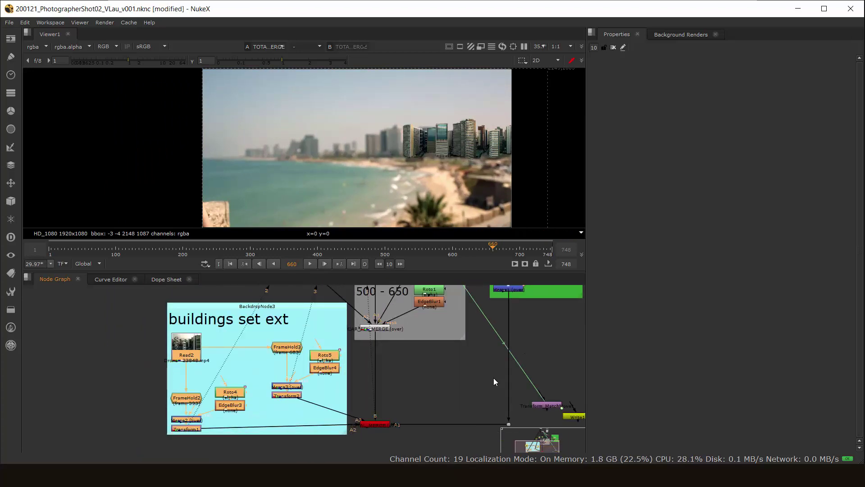
scroll(495, 382, down, 1)
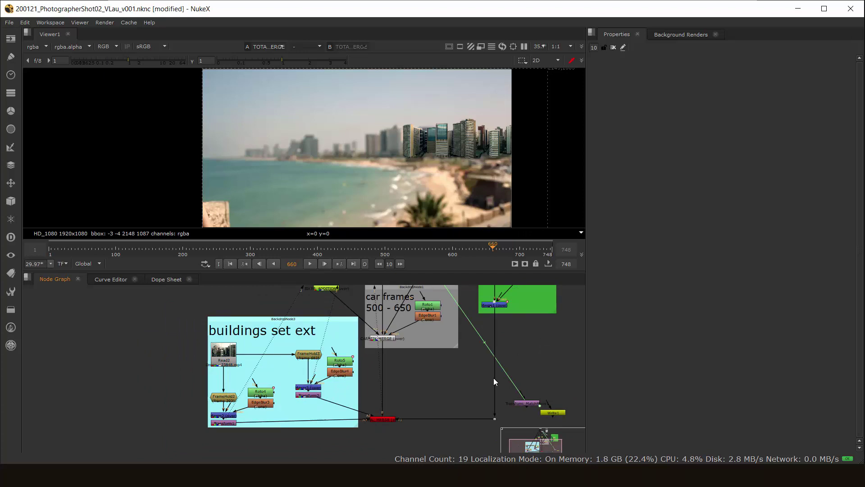
middle_drag(495, 382, 473, 388)
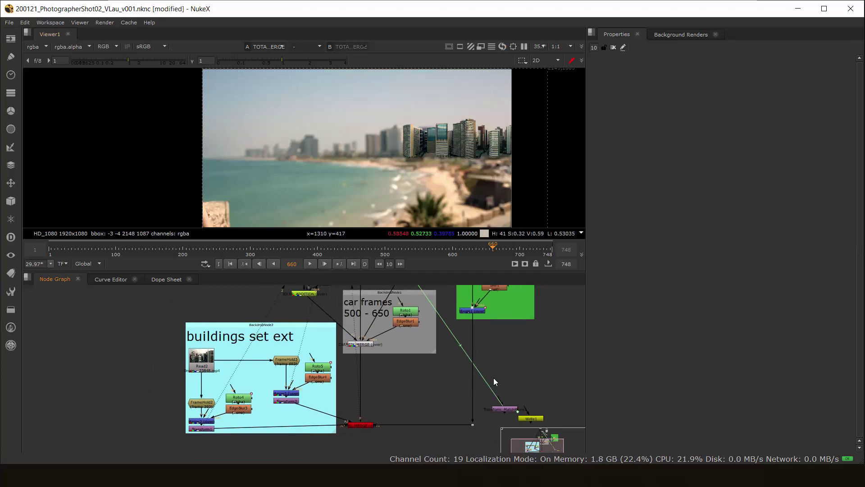